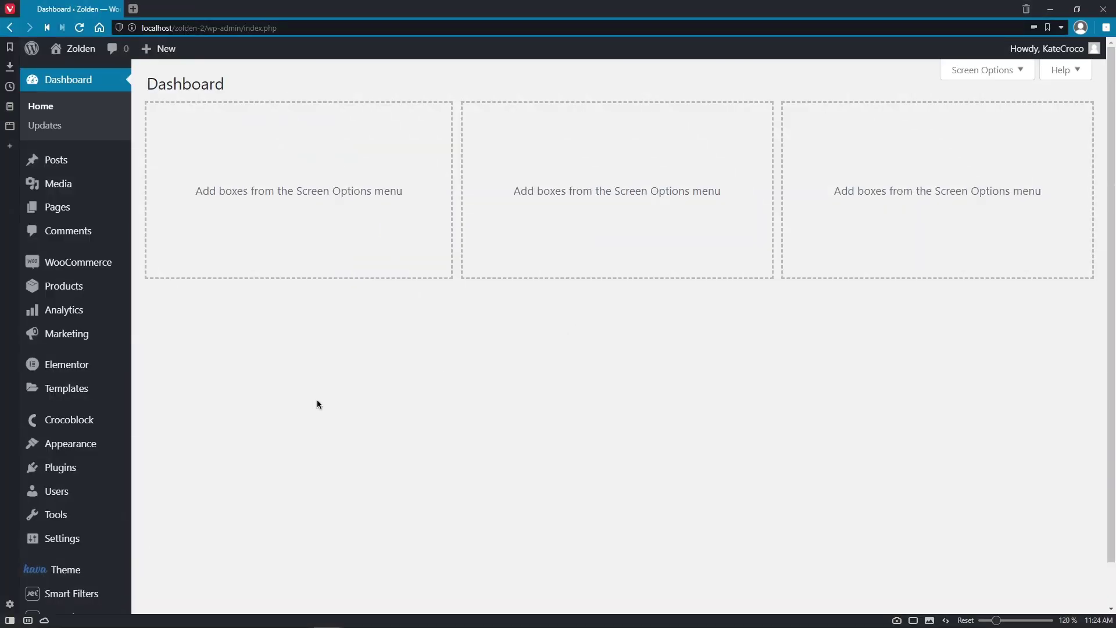
Open JetPlugins Settings and show the JetWooProductGallery widgets list
{"action": "mouse_move", "coordinate": [99, 424]}
{"action": "left_click", "coordinate": [173, 446]}
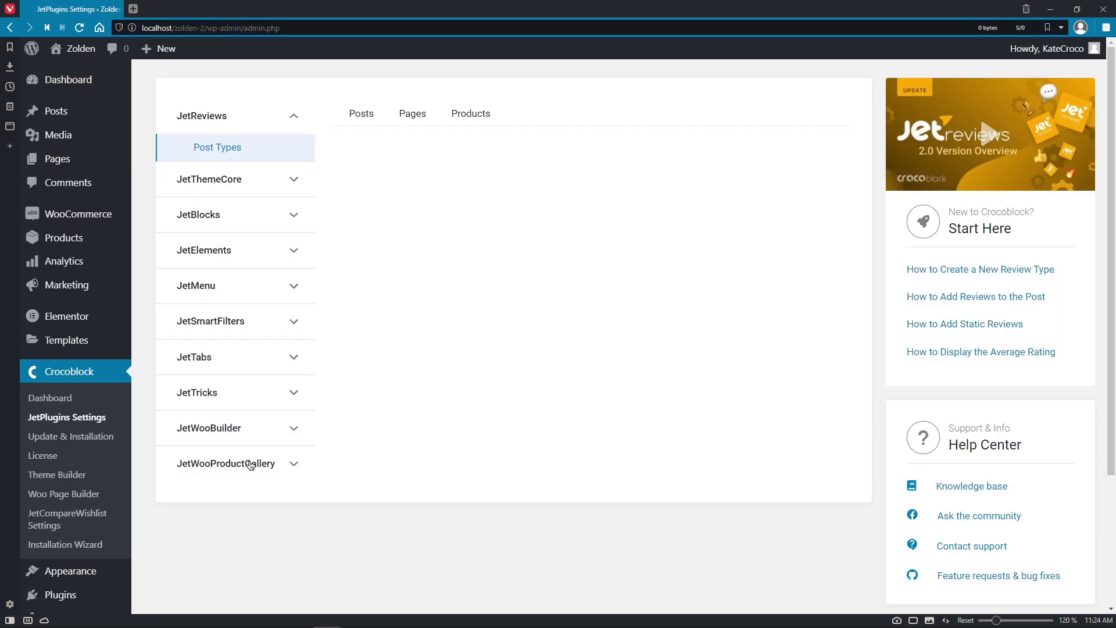
{"action": "left_click", "coordinate": [261, 465]}
{"action": "left_click", "coordinate": [226, 497]}
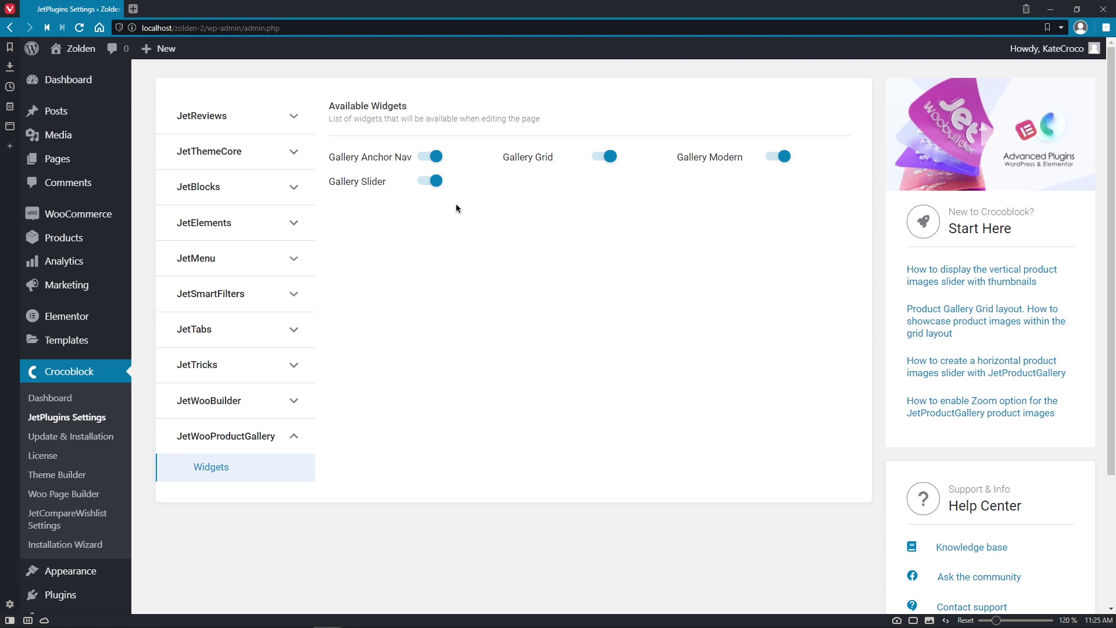
Toggle the Gallery Grid and Gallery Slider widgets off and back on
{"action": "left_click", "coordinate": [604, 156]}
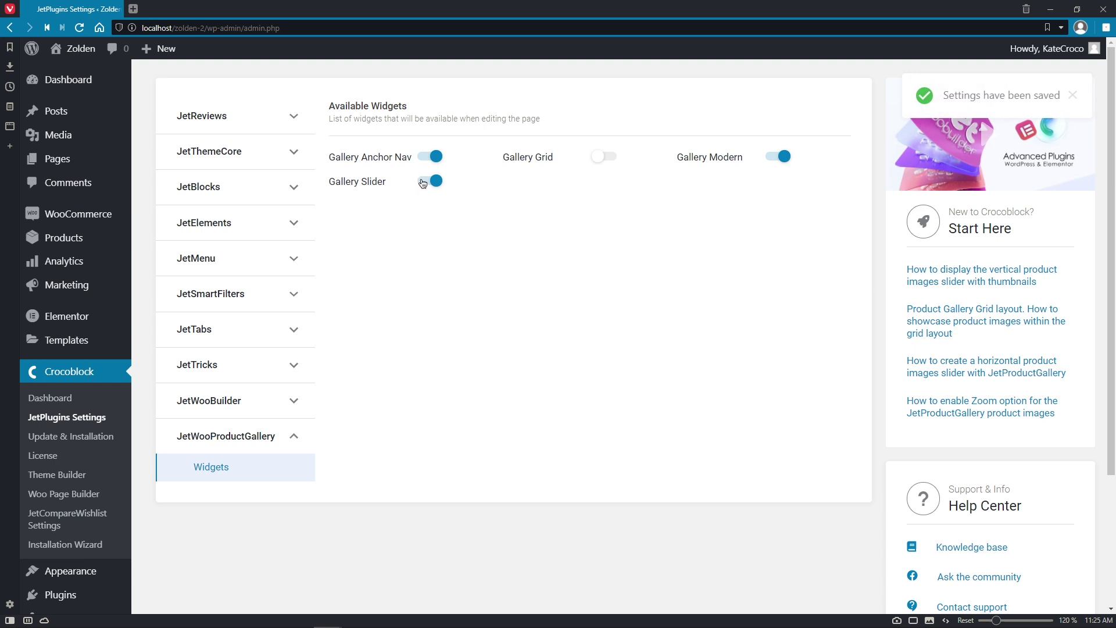
{"action": "left_click", "coordinate": [422, 182]}
{"action": "left_click", "coordinate": [603, 157]}
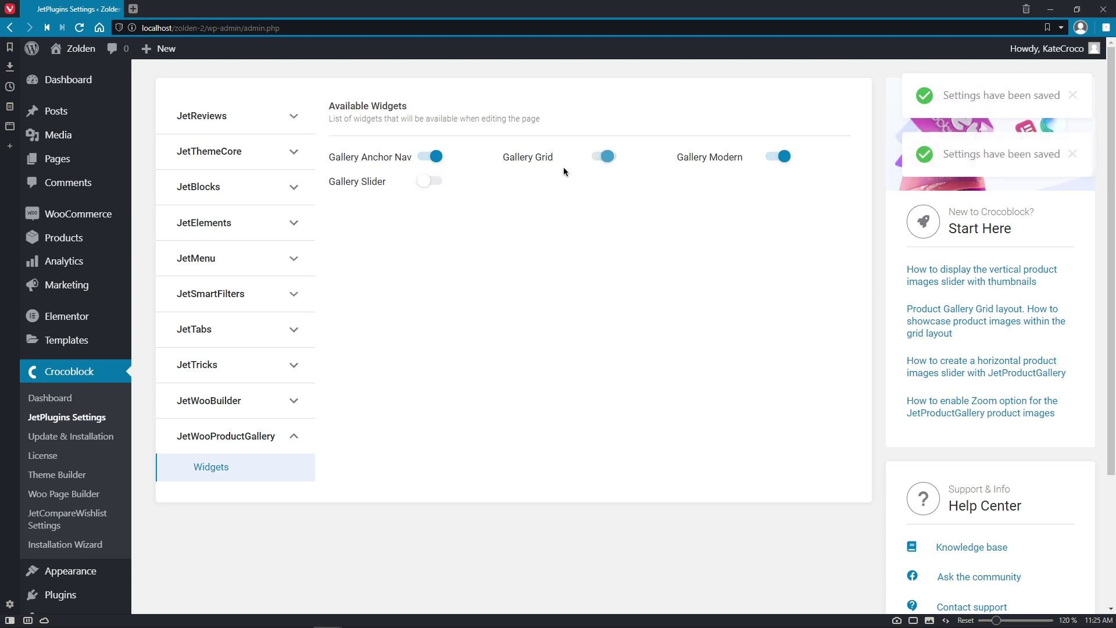
{"action": "left_click", "coordinate": [430, 182]}
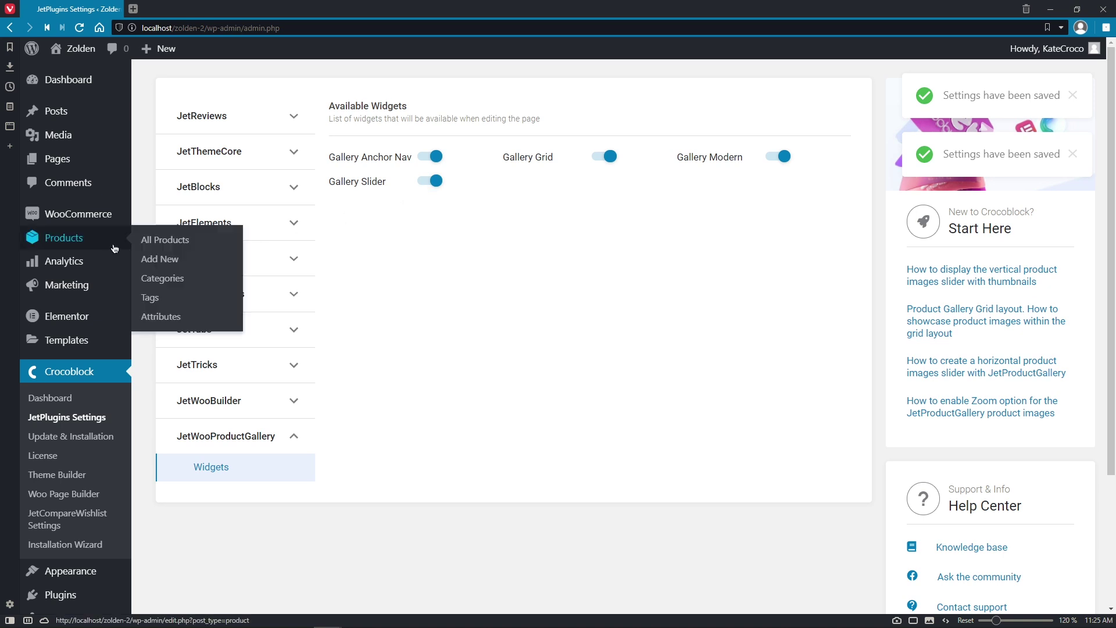
Open the Faux leather biker jacket product for editing
{"action": "left_click", "coordinate": [142, 238]}
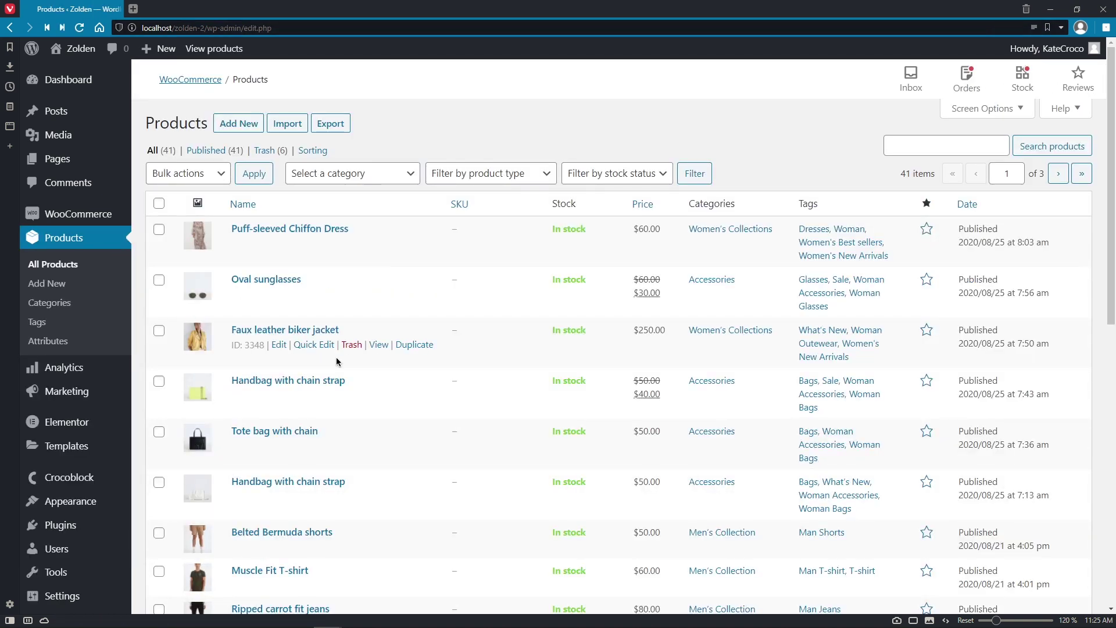
{"action": "left_click", "coordinate": [334, 330]}
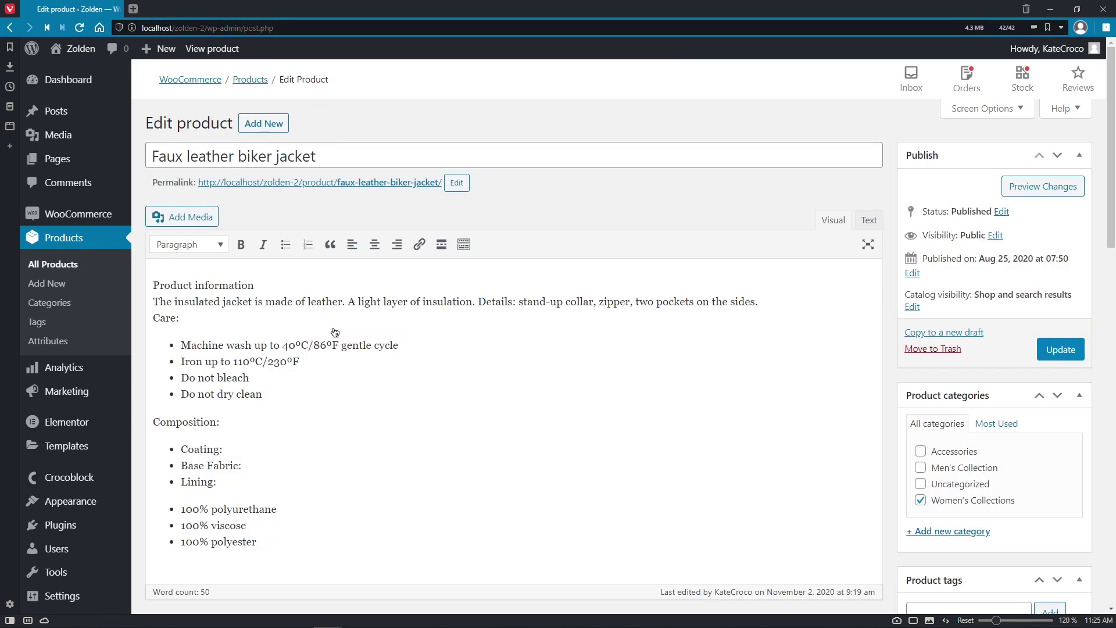
{"action": "scroll", "coordinate": [1095, 380], "scroll_direction": "down", "scroll_amount": 5}
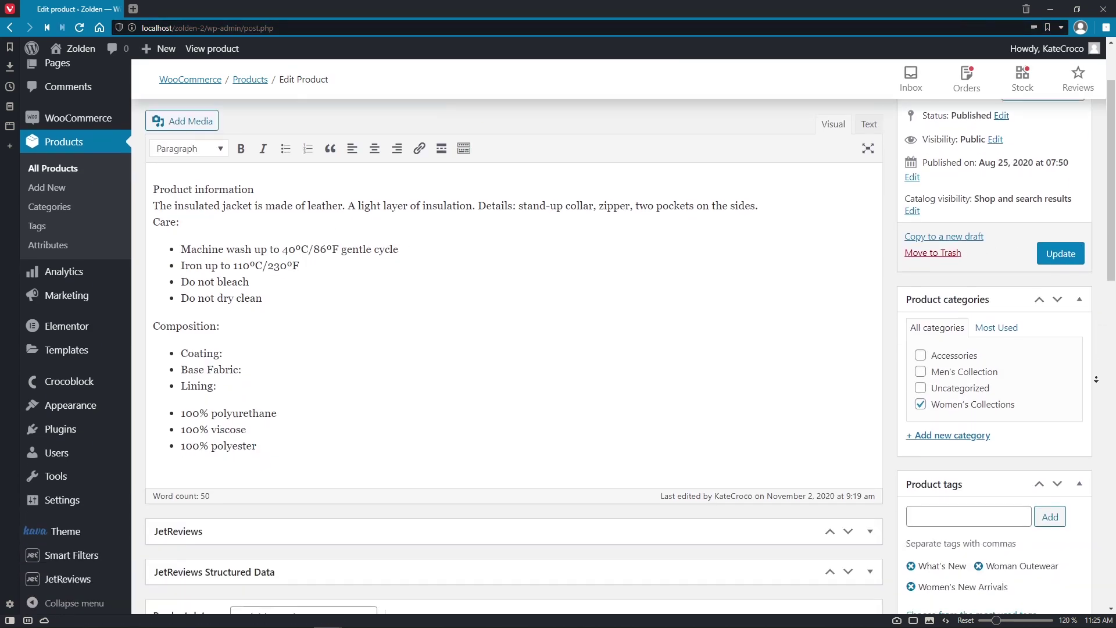
{"action": "scroll", "coordinate": [1096, 379], "scroll_direction": "down", "scroll_amount": 10}
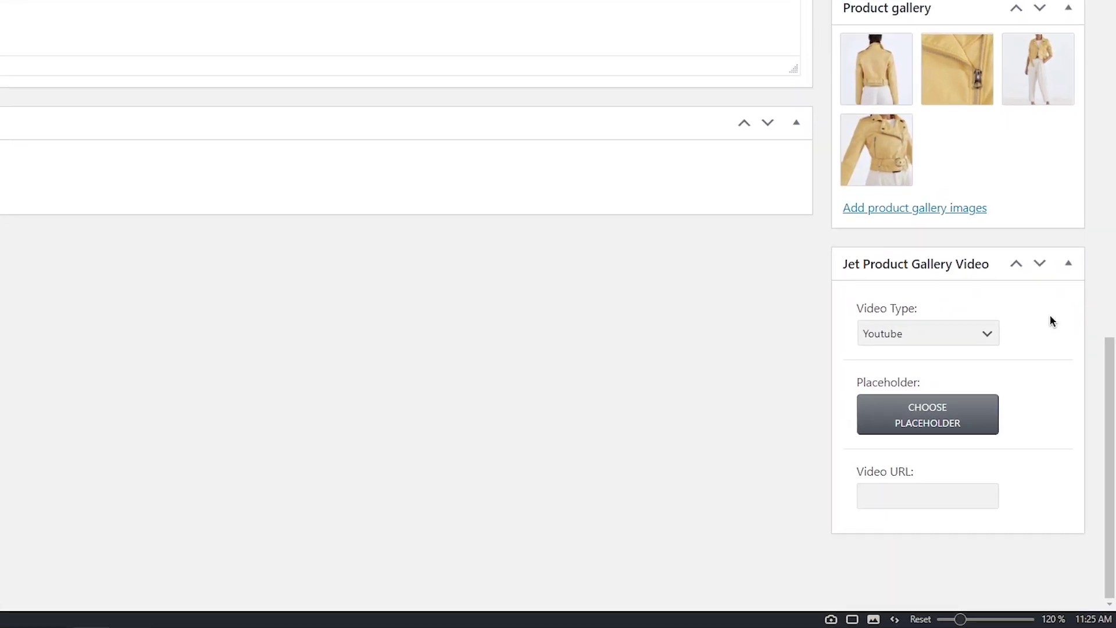
Keep YouTube as the gallery video type, paste the video URL, and update the product
{"action": "left_click", "coordinate": [986, 335]}
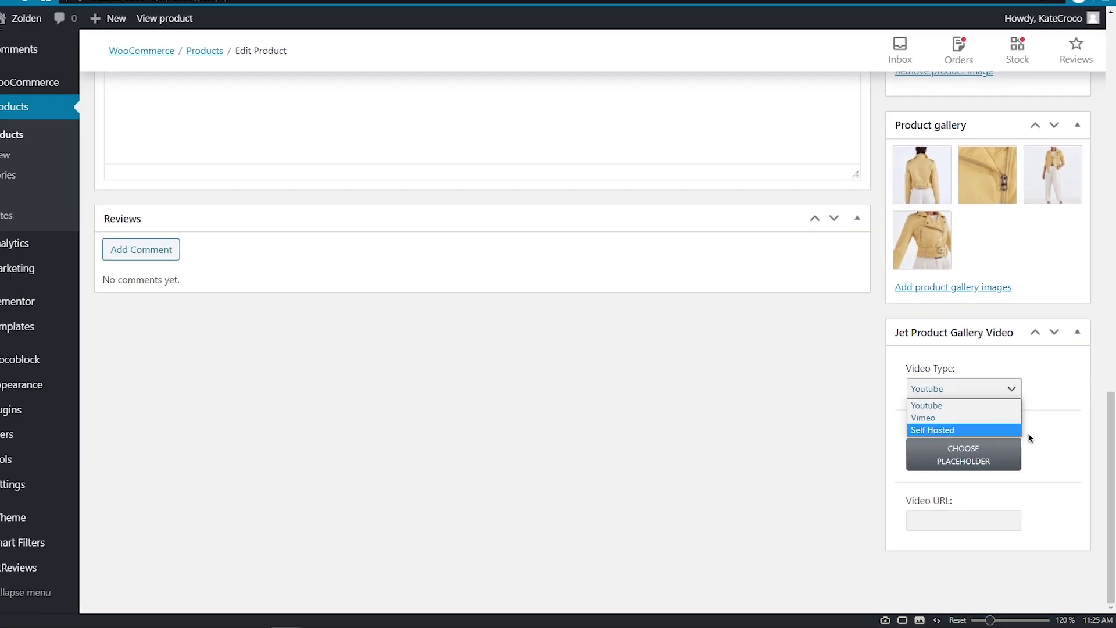
{"action": "left_click", "coordinate": [981, 385]}
{"action": "left_click", "coordinate": [991, 414]}
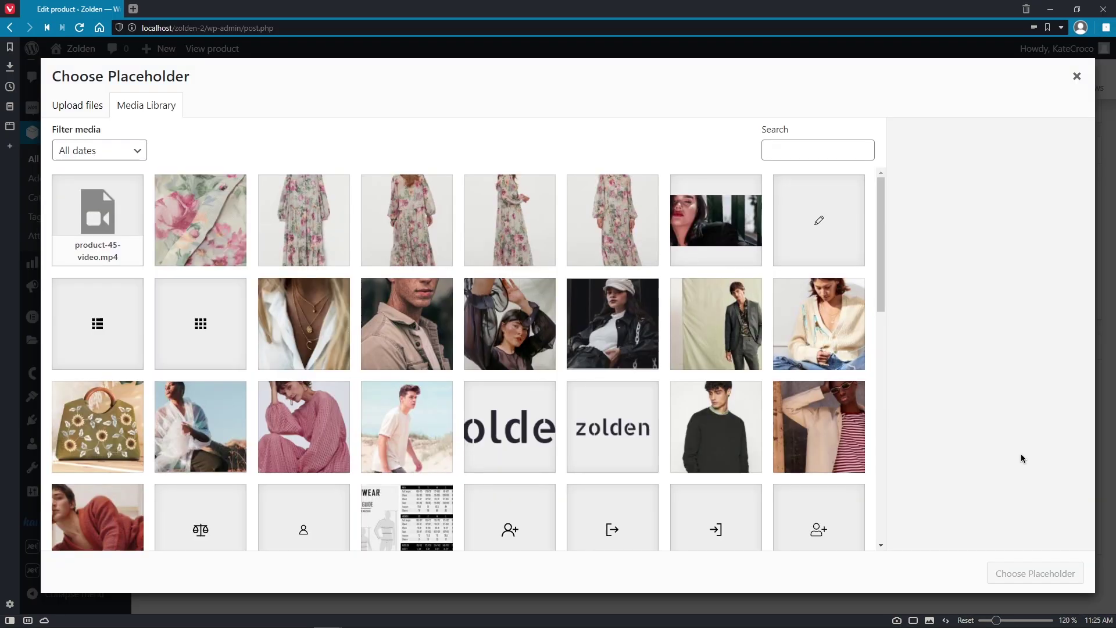
{"action": "left_click", "coordinate": [1077, 77]}
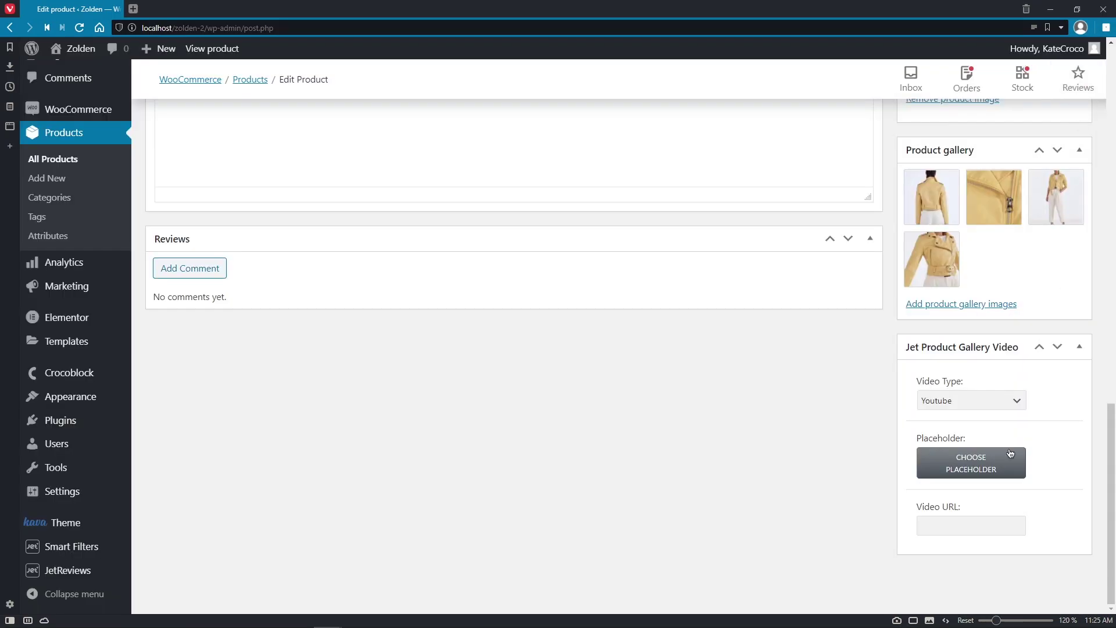
{"action": "left_click", "coordinate": [994, 525]}
{"action": "type", "text": "https://youtu.be/CvRJe5Rc5tQ"}
{"action": "left_click", "coordinate": [1040, 526]}
{"action": "scroll", "coordinate": [1039, 522], "scroll_direction": "up", "scroll_amount": 20}
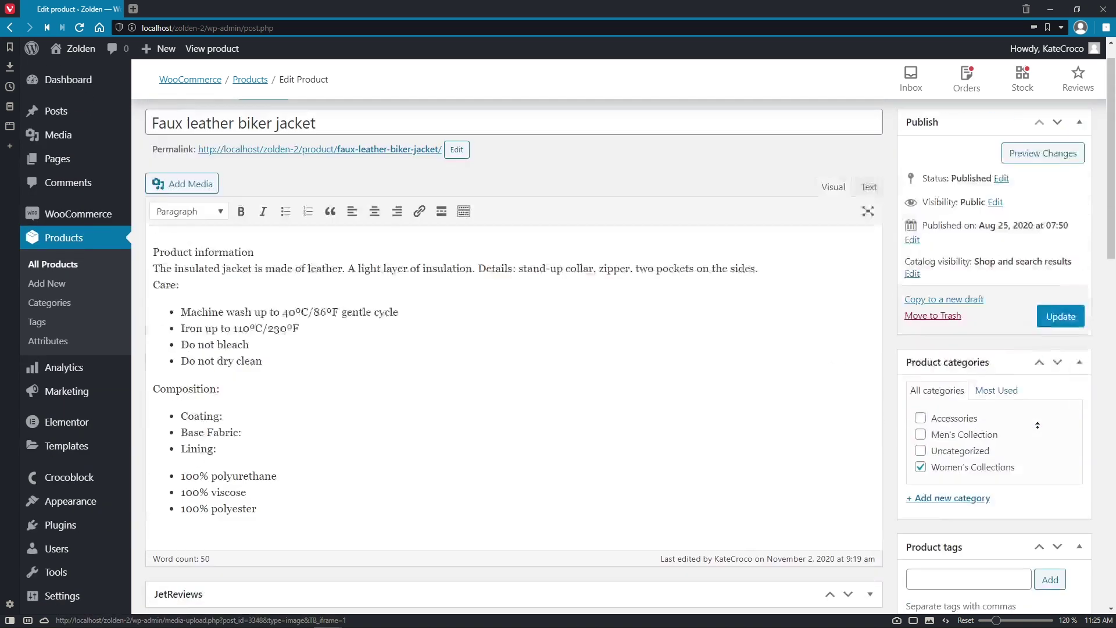
{"action": "left_click", "coordinate": [1055, 350]}
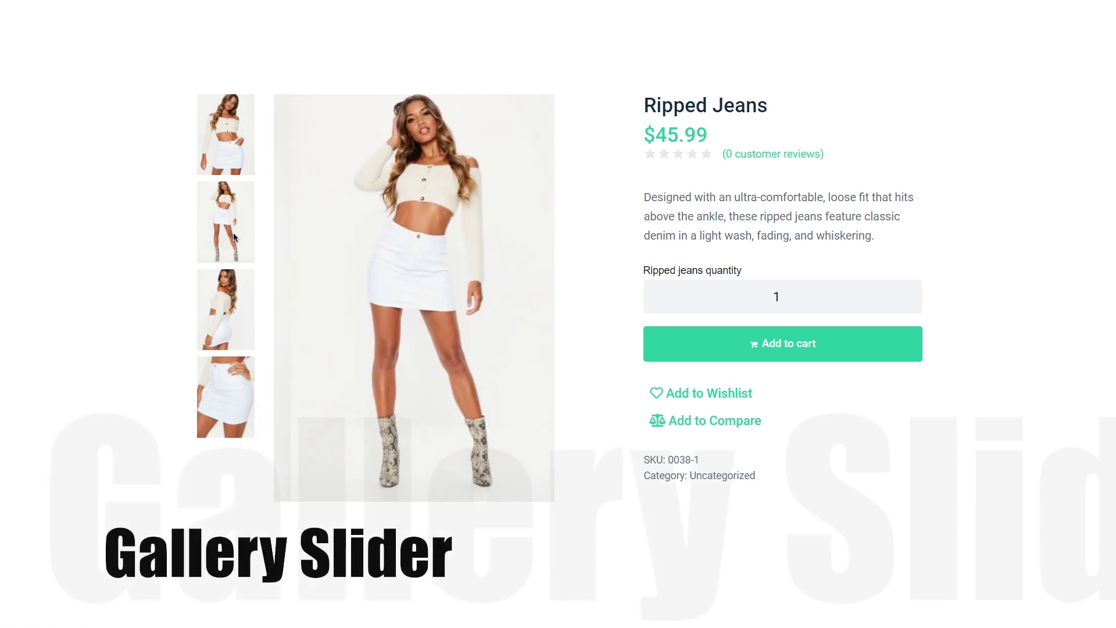
Browse the Ripped Jeans thumbnails, viewing the skirt close-up, then the full-length photo
{"action": "left_click", "coordinate": [229, 303]}
{"action": "left_click", "coordinate": [227, 375]}
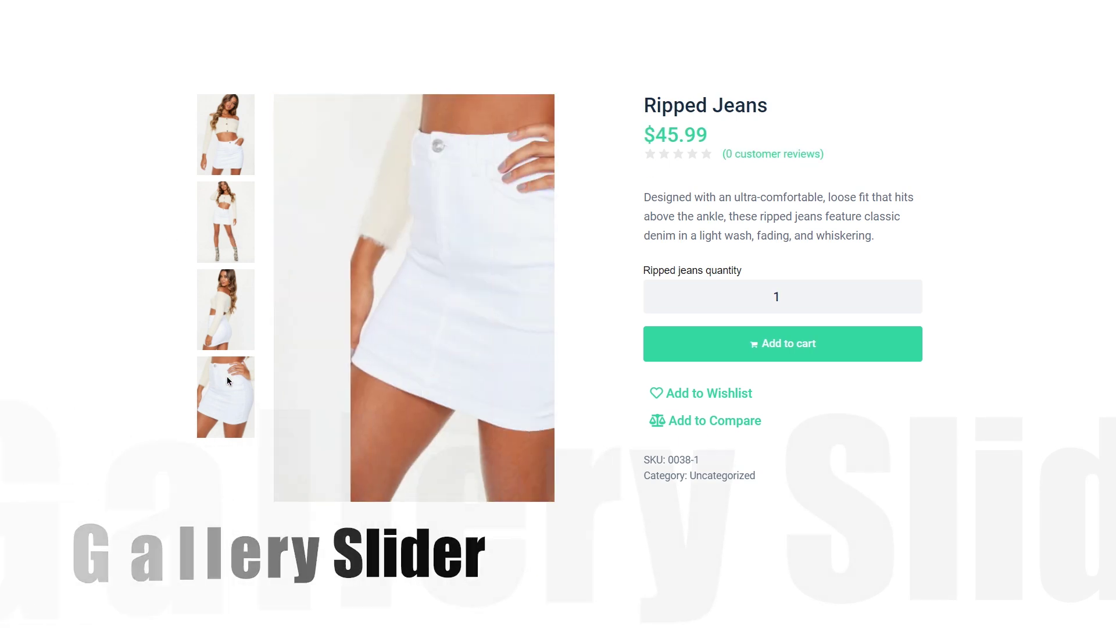
{"action": "left_click", "coordinate": [221, 152]}
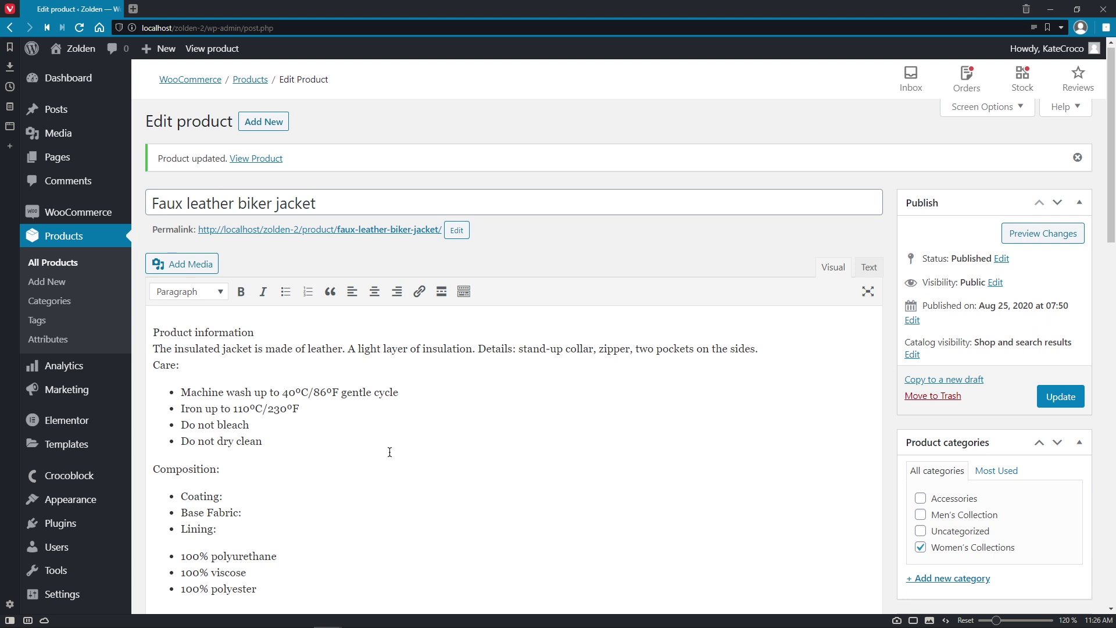
Open Woo Page Builder and scroll through the 18 JetWooBuilder templates
{"action": "mouse_move", "coordinate": [110, 487]}
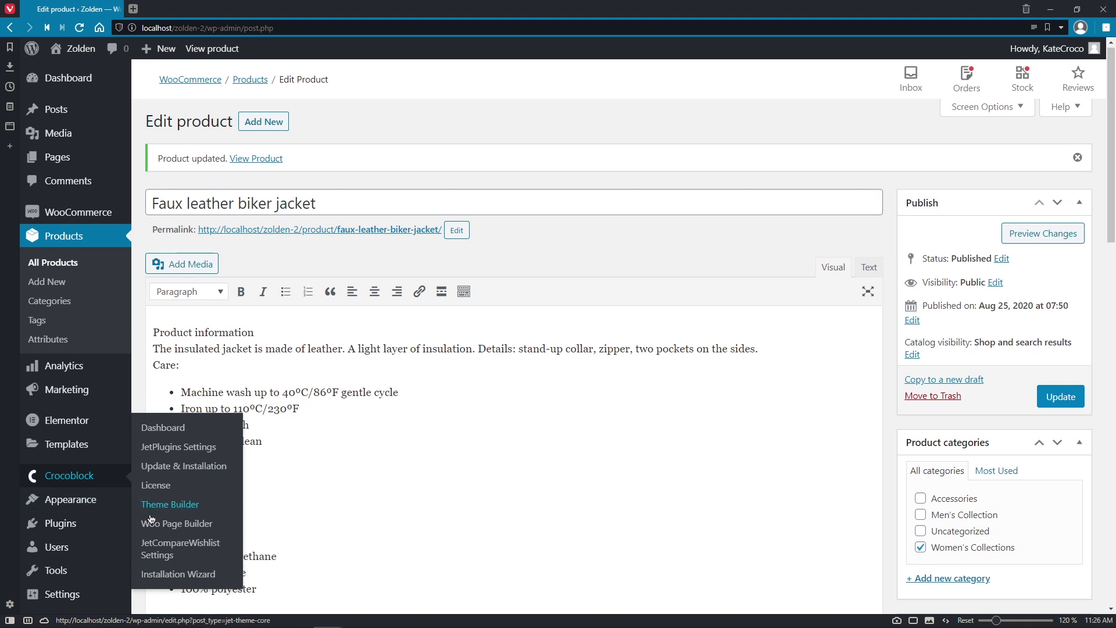
{"action": "left_click", "coordinate": [169, 523]}
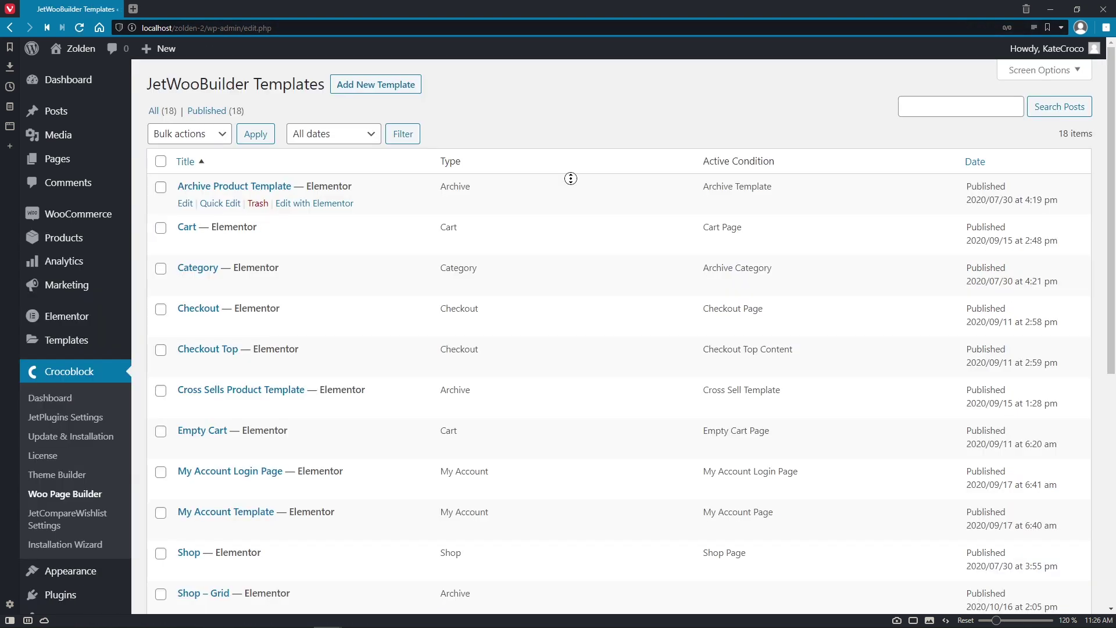
{"action": "scroll", "coordinate": [570, 178], "scroll_direction": "down", "scroll_amount": 7}
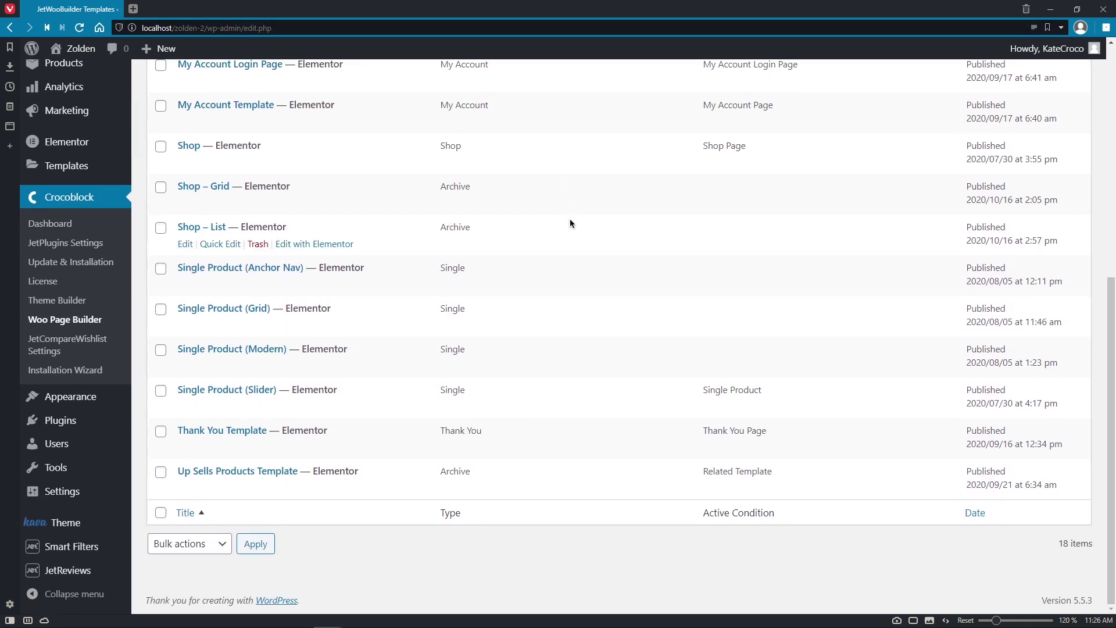
{"action": "middle_click", "coordinate": [392, 250]}
{"action": "scroll", "coordinate": [393, 250], "scroll_direction": "up", "scroll_amount": 10}
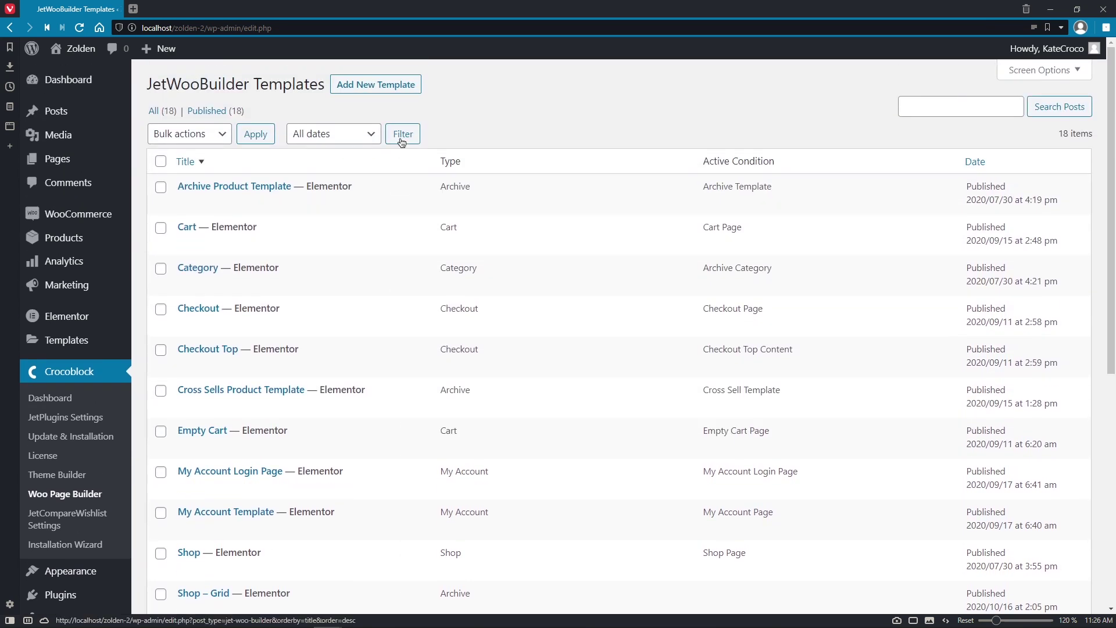
{"action": "left_click", "coordinate": [403, 91]}
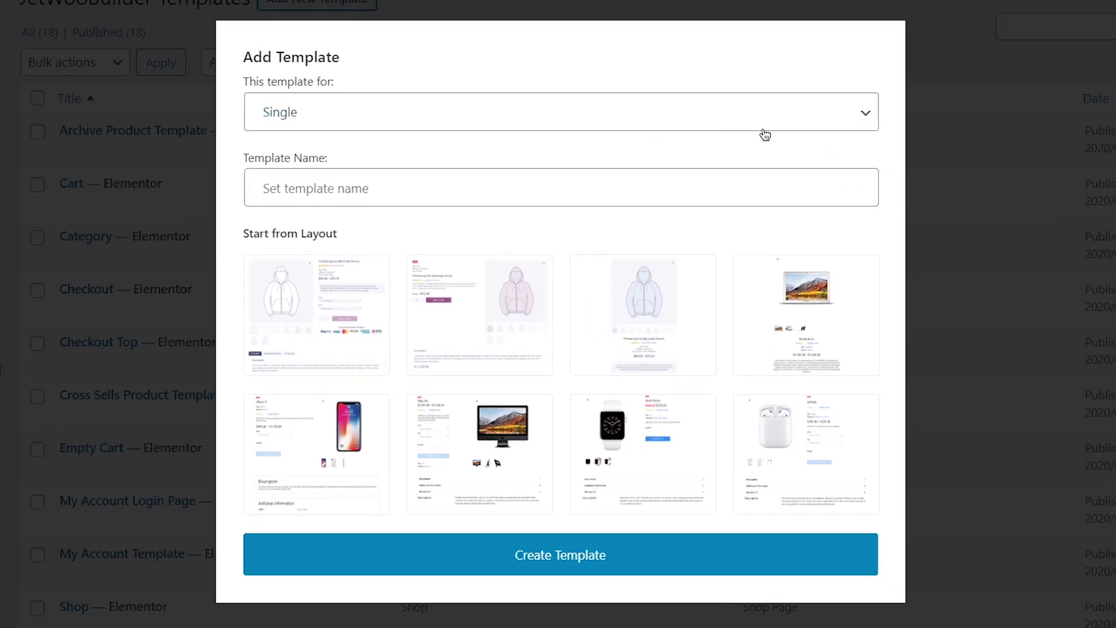
{"action": "left_click", "coordinate": [794, 172]}
{"action": "left_click", "coordinate": [843, 146]}
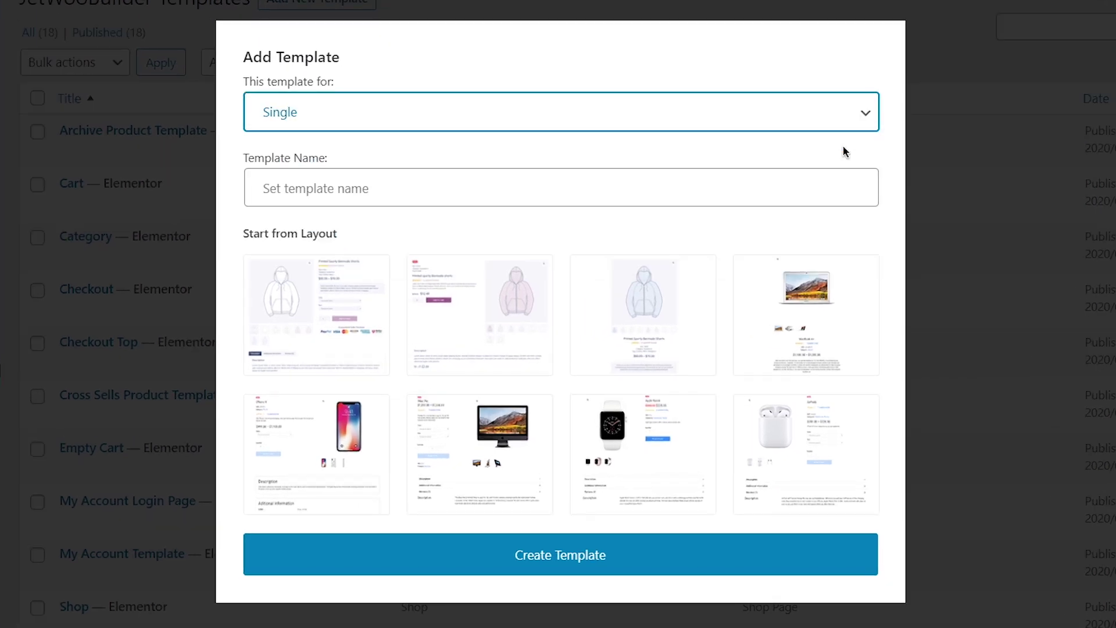
{"action": "left_click", "coordinate": [839, 185]}
{"action": "type", "text": "New Single Product Template"}
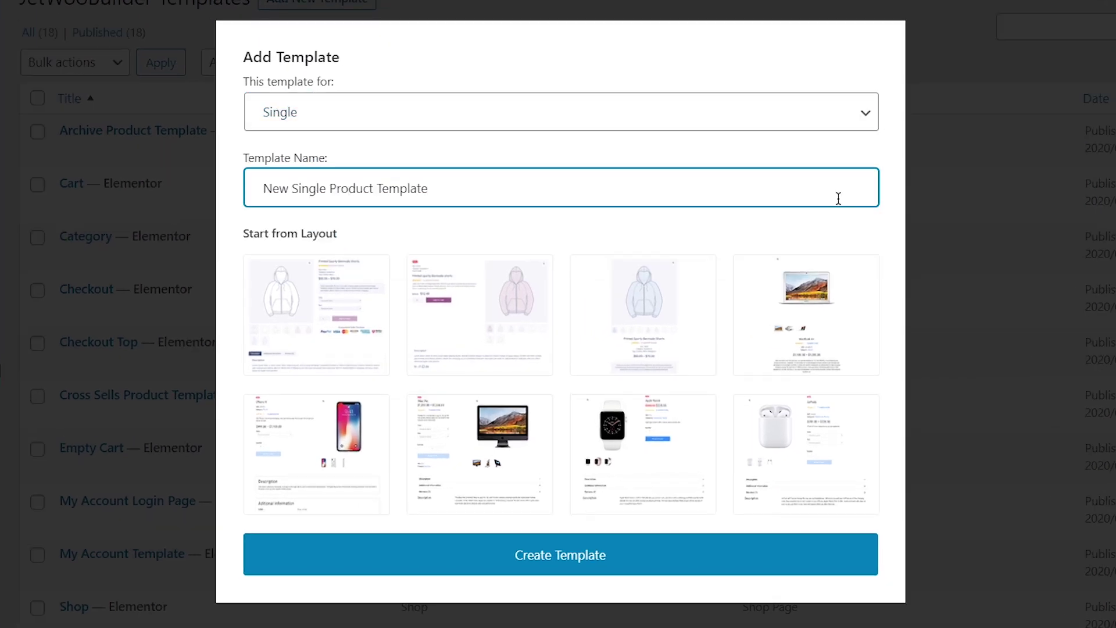
{"action": "left_click", "coordinate": [479, 435]}
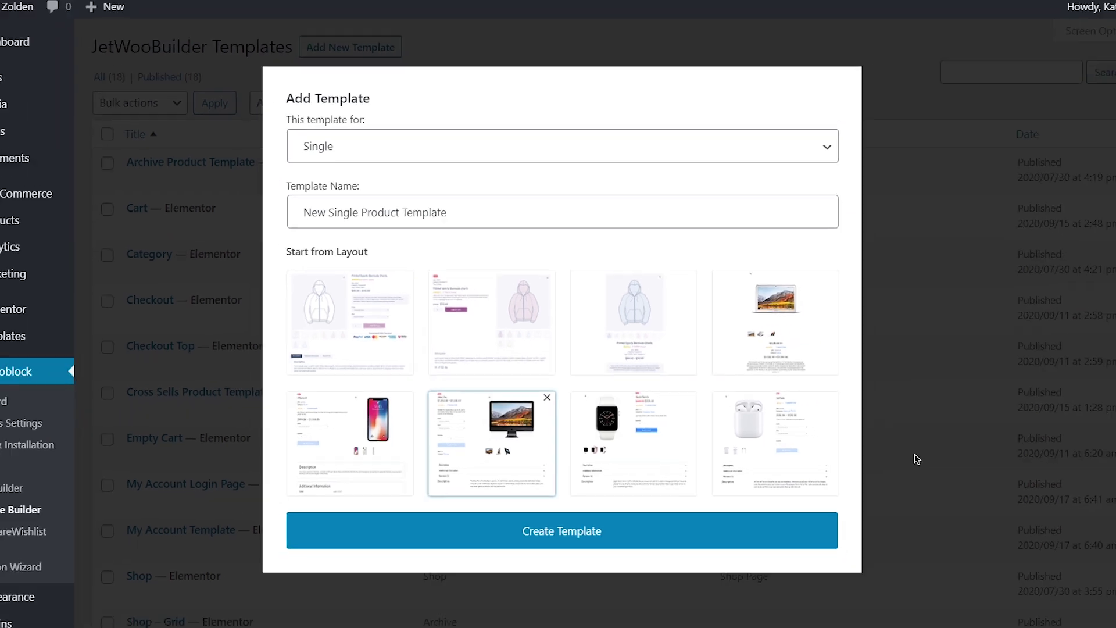
{"action": "left_click", "coordinate": [941, 457]}
{"action": "scroll", "coordinate": [873, 444], "scroll_direction": "down", "scroll_amount": 7}
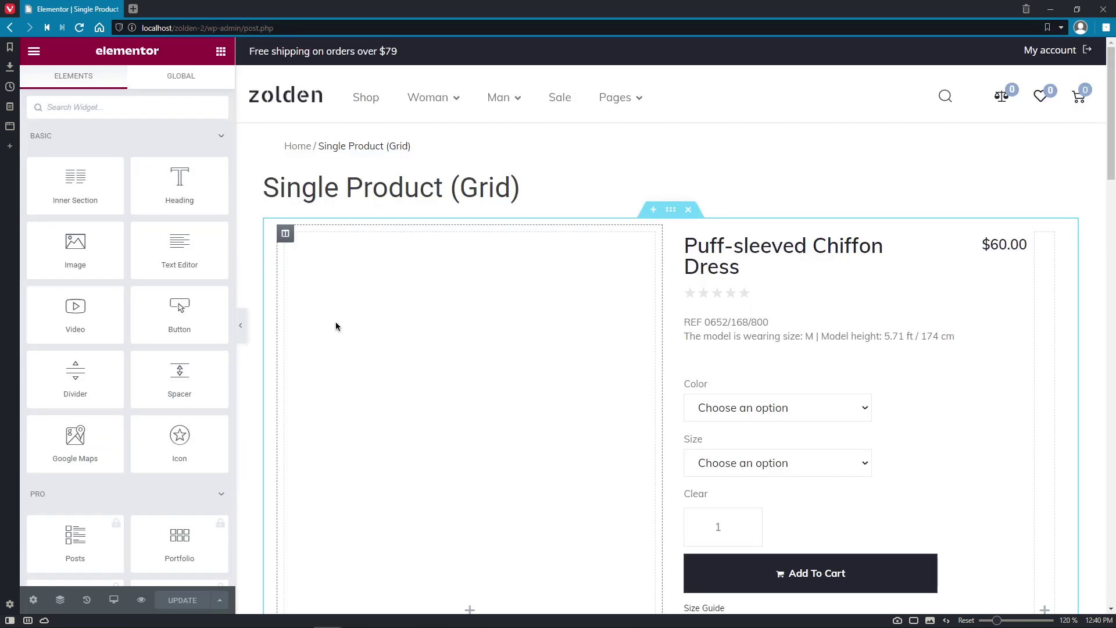
Scroll down and back up through the Single Product (Grid) template layout
{"action": "scroll", "coordinate": [337, 327], "scroll_direction": "down", "scroll_amount": 5}
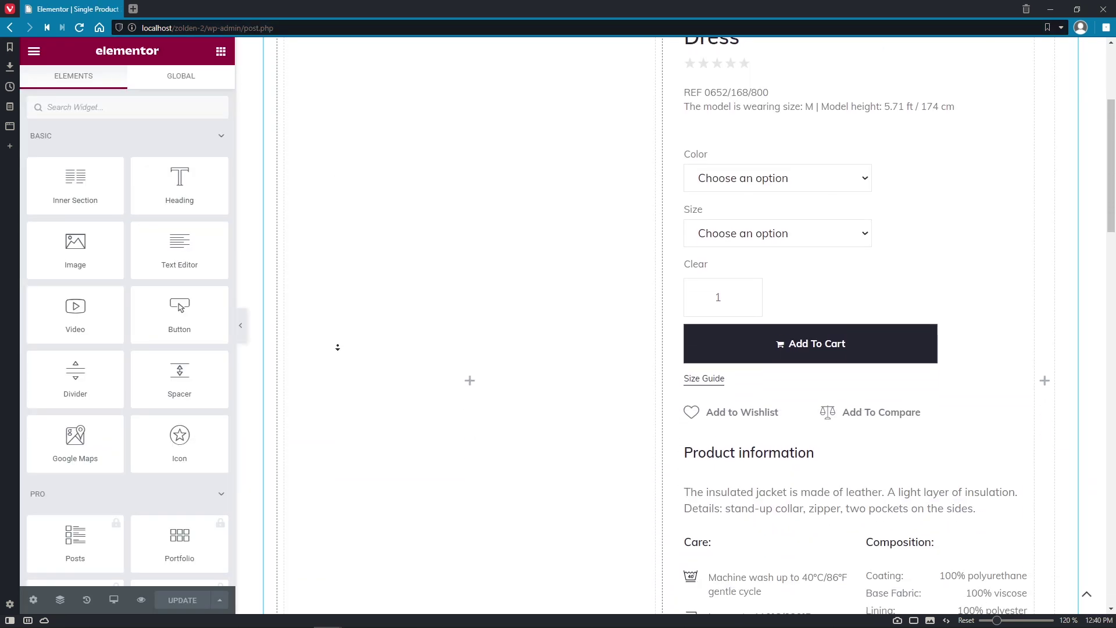
{"action": "scroll", "coordinate": [337, 347], "scroll_direction": "down", "scroll_amount": 3}
{"action": "scroll", "coordinate": [338, 308], "scroll_direction": "up", "scroll_amount": 5}
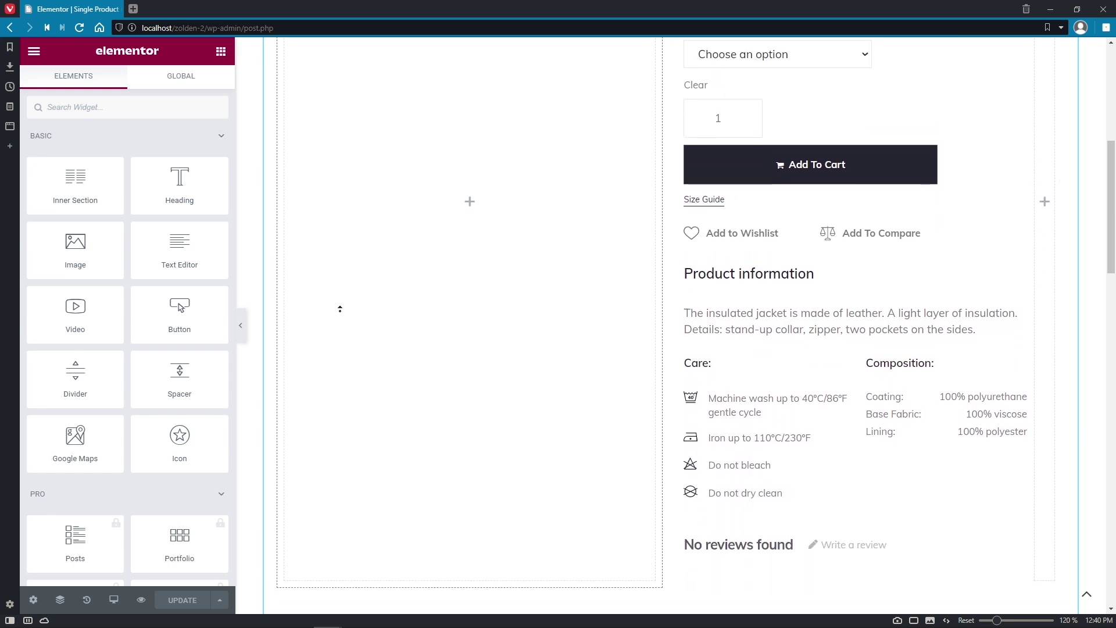
{"action": "scroll", "coordinate": [340, 306], "scroll_direction": "up", "scroll_amount": 4}
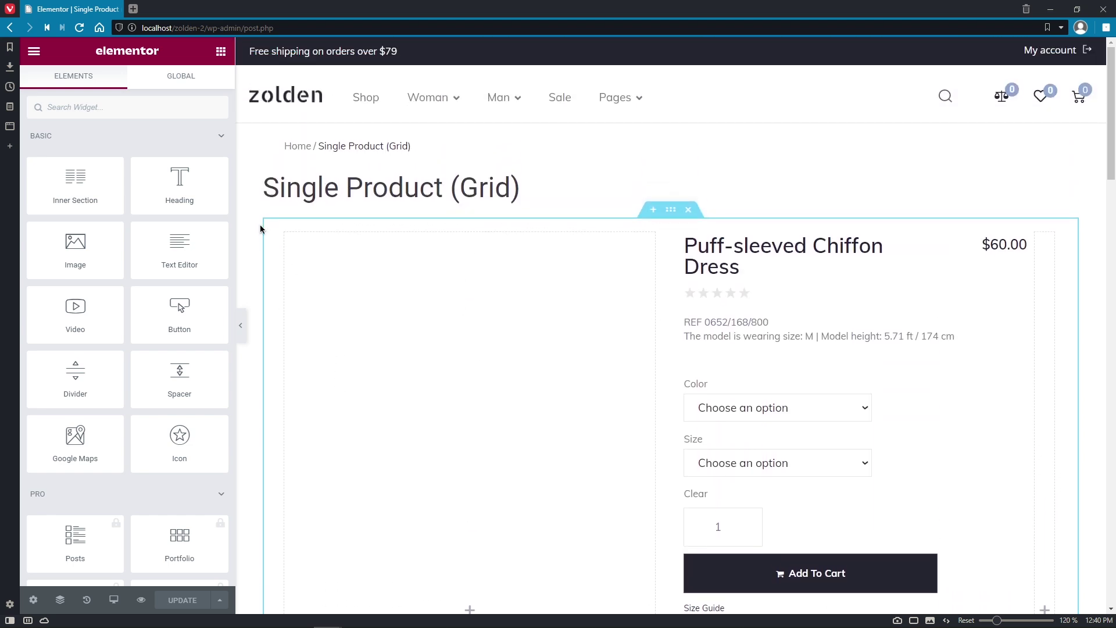
Drag the Gallery Grid widget into the template's empty left gallery column
{"action": "left_click_drag", "start_coordinate": [231, 109], "coordinate": [229, 587]}
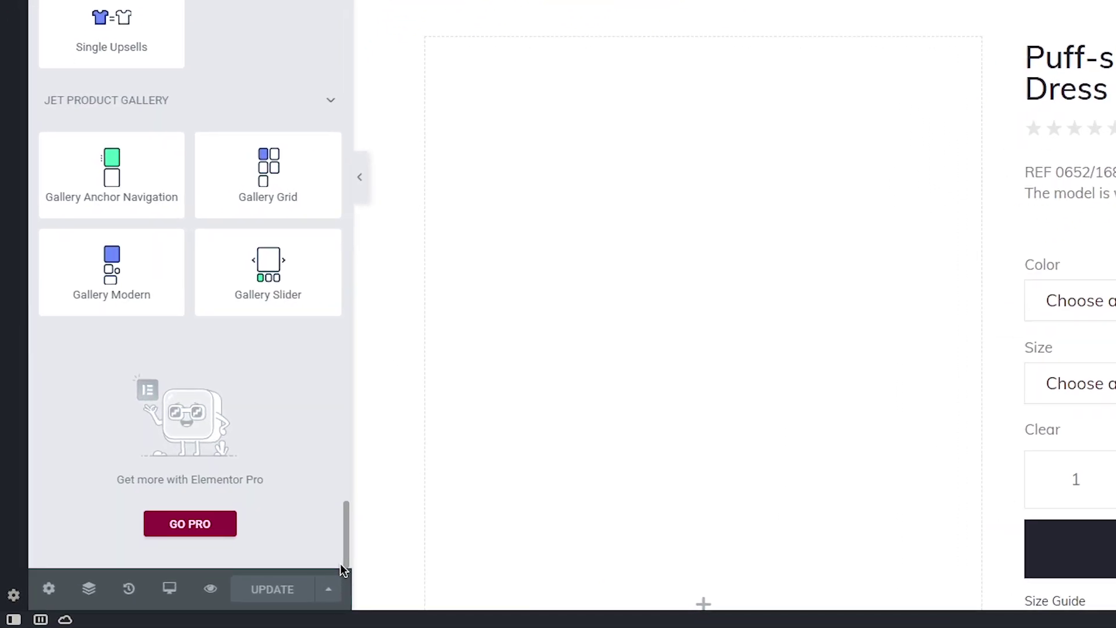
{"action": "left_click_drag", "start_coordinate": [259, 182], "coordinate": [313, 234]}
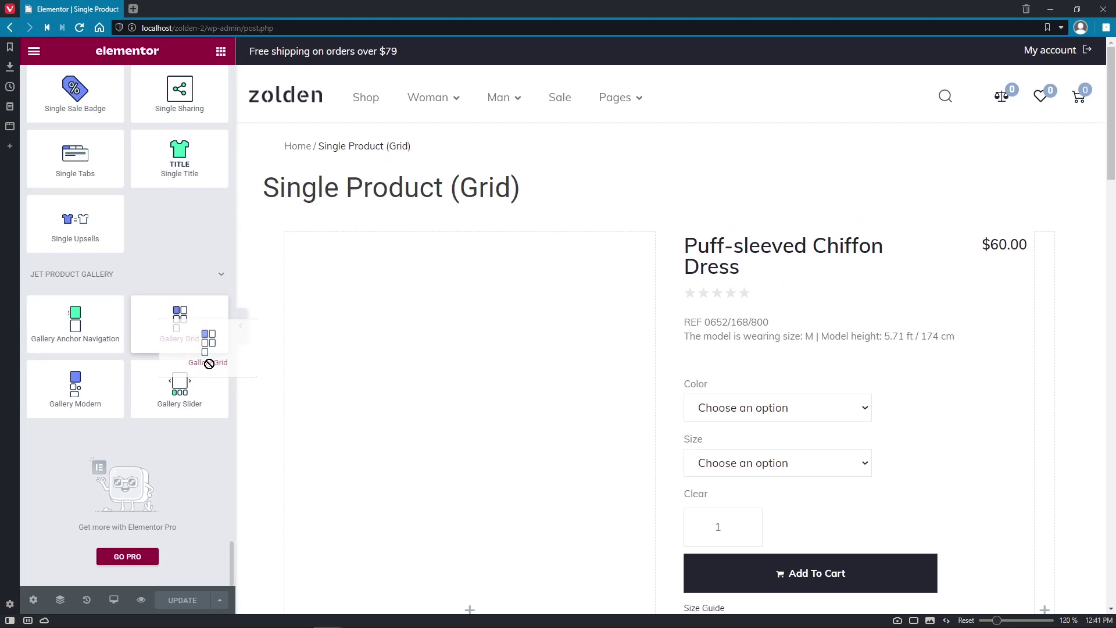
{"action": "left_click_drag", "start_coordinate": [209, 363], "coordinate": [379, 336]}
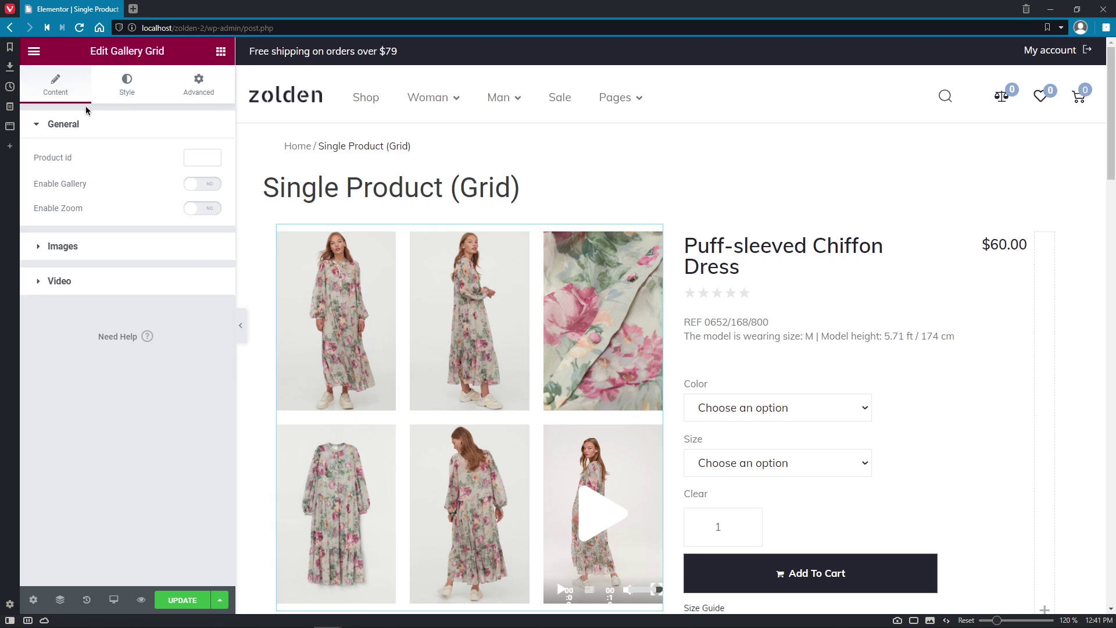
{"action": "left_click", "coordinate": [145, 101]}
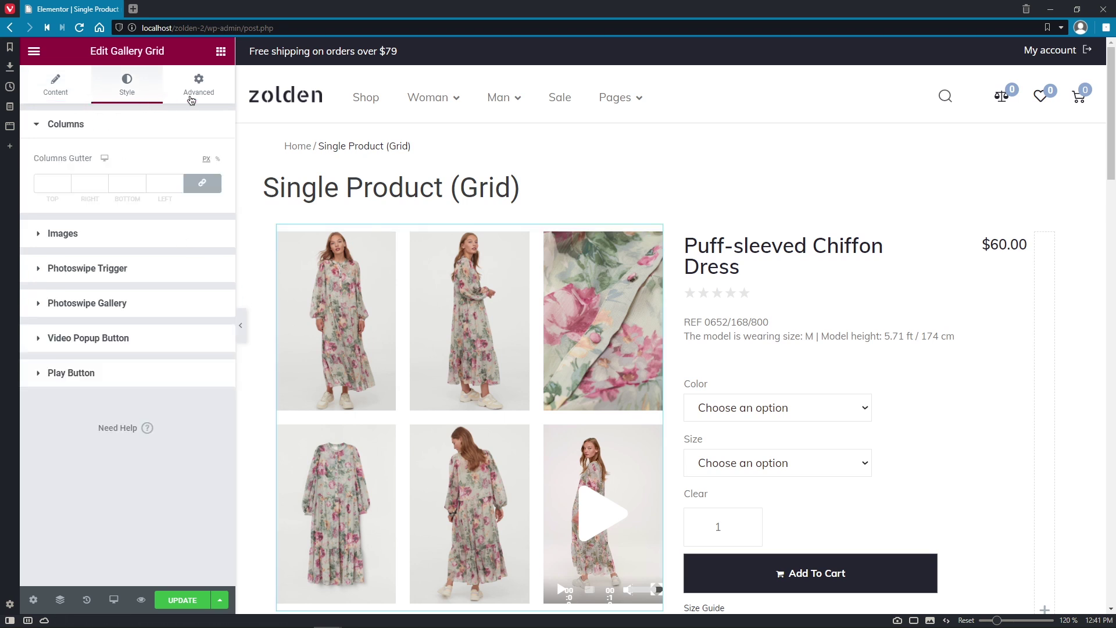
{"action": "left_click", "coordinate": [202, 101]}
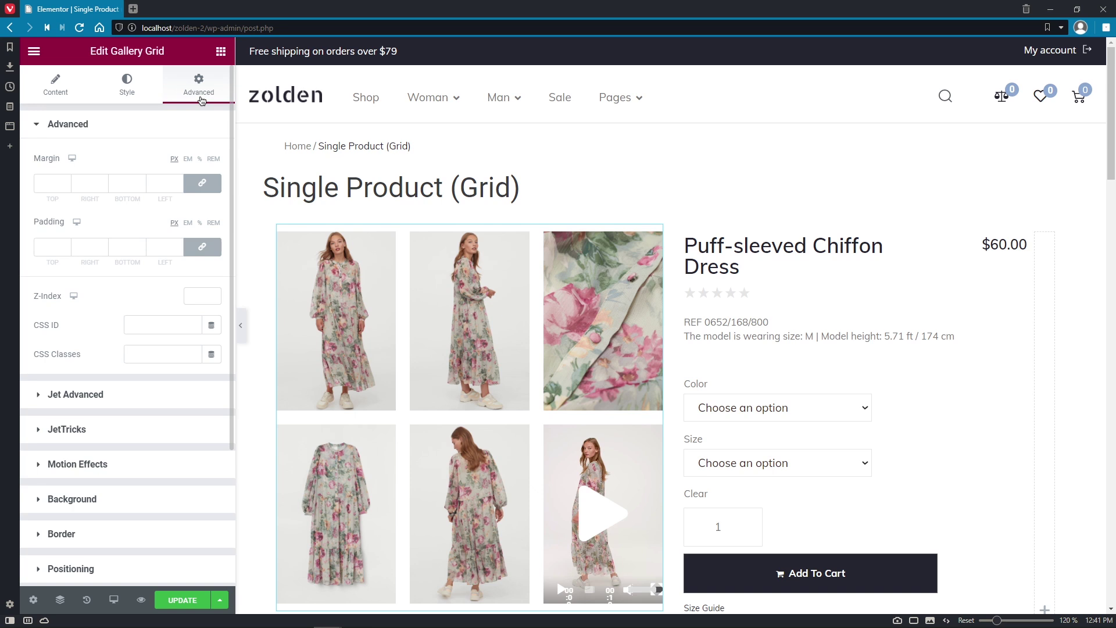
{"action": "left_click", "coordinate": [70, 102]}
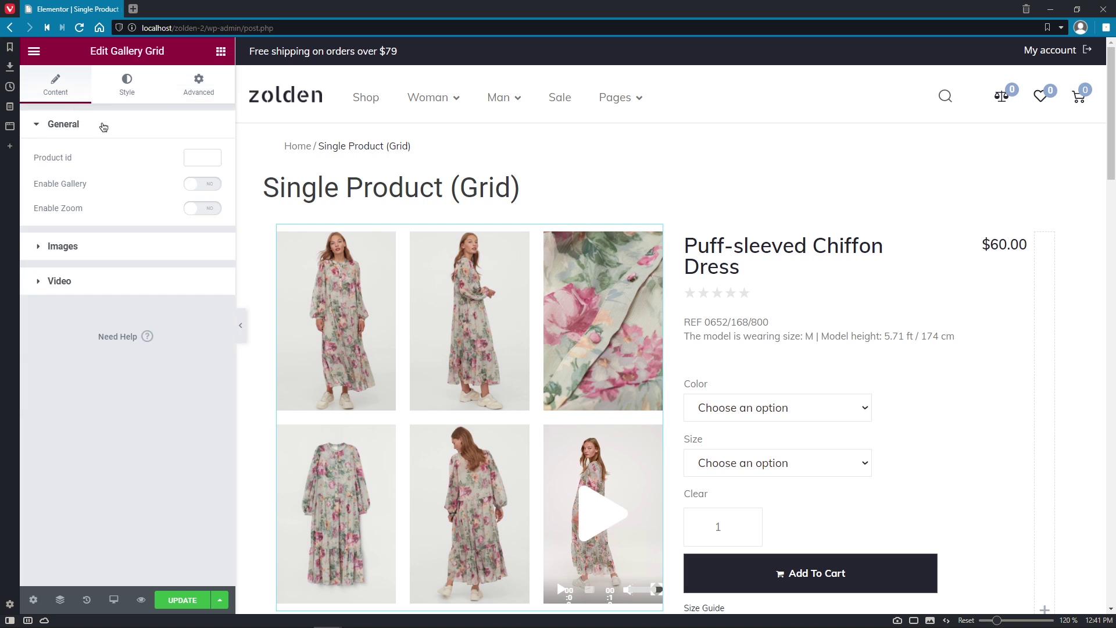
{"action": "left_click", "coordinate": [111, 249]}
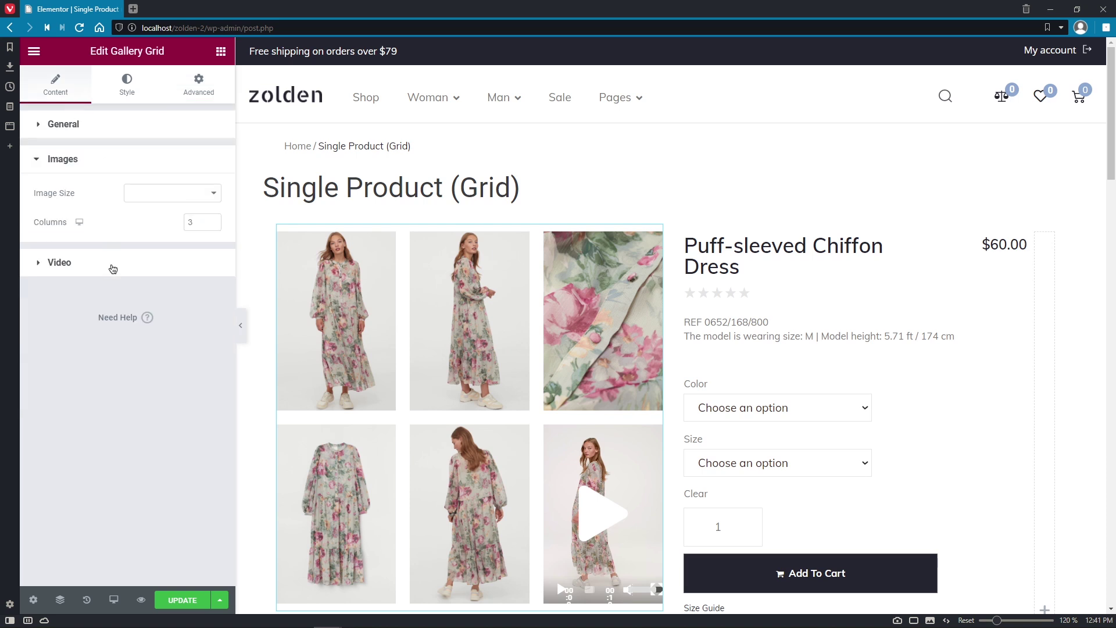
{"action": "left_click", "coordinate": [112, 268]}
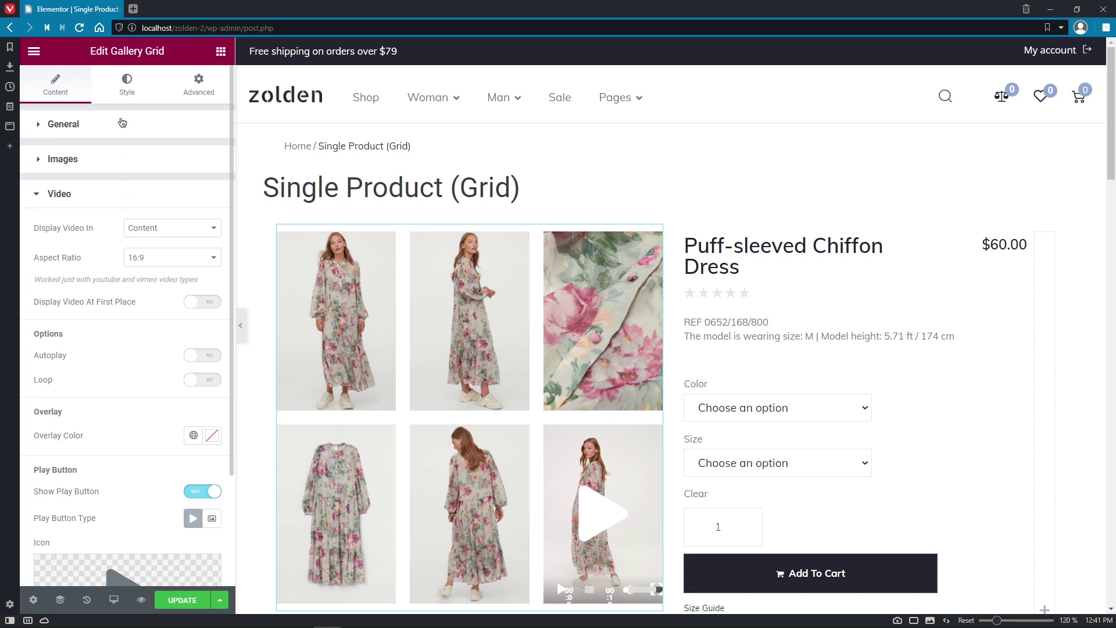
{"action": "left_click", "coordinate": [122, 123]}
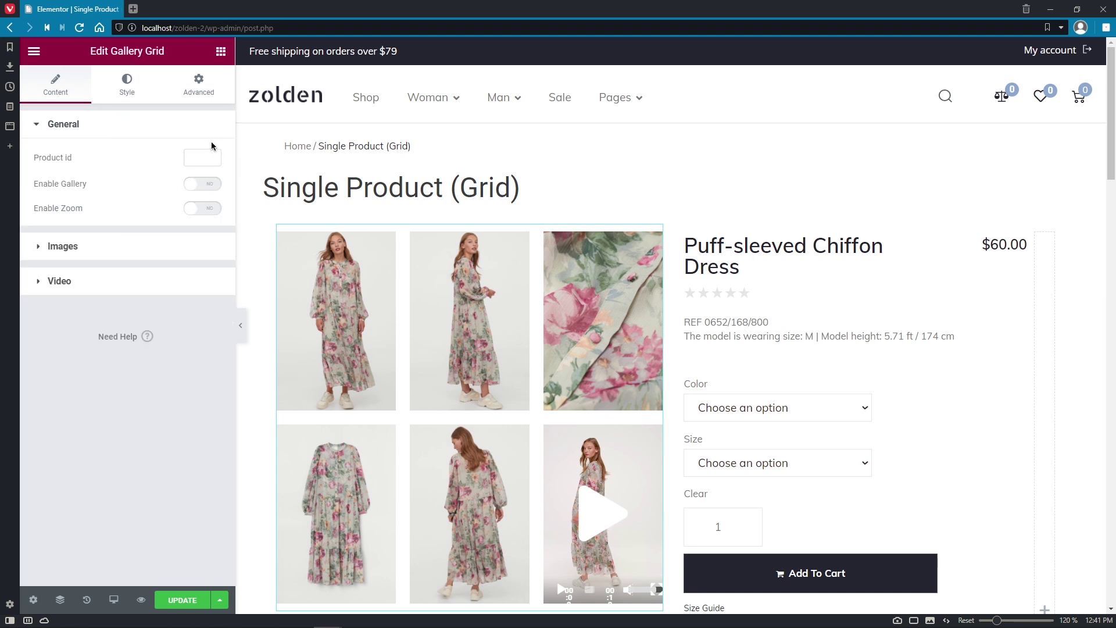
{"action": "left_click", "coordinate": [192, 158]}
{"action": "type", "text": "1348"}
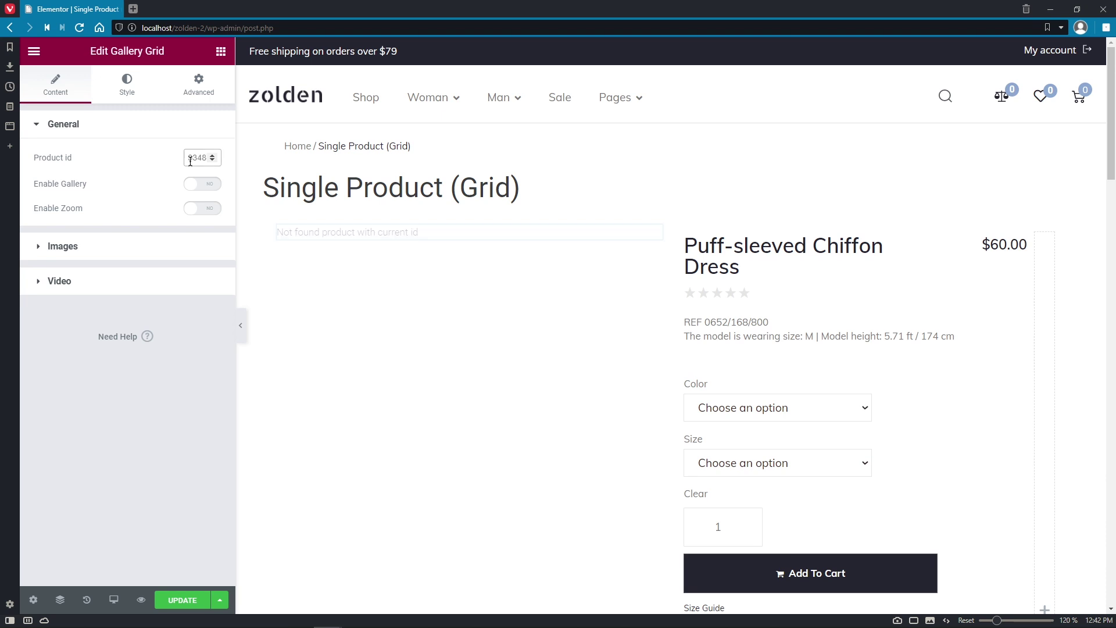
{"action": "left_click_drag", "start_coordinate": [205, 158], "coordinate": [186, 157]}
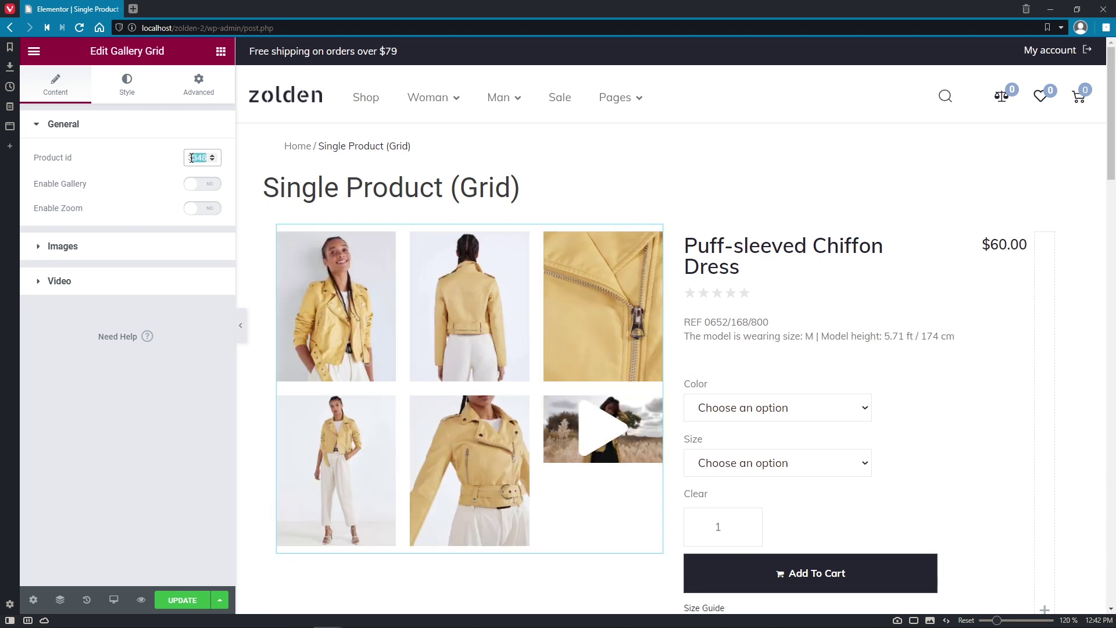
{"action": "key", "text": "BackSpace"}
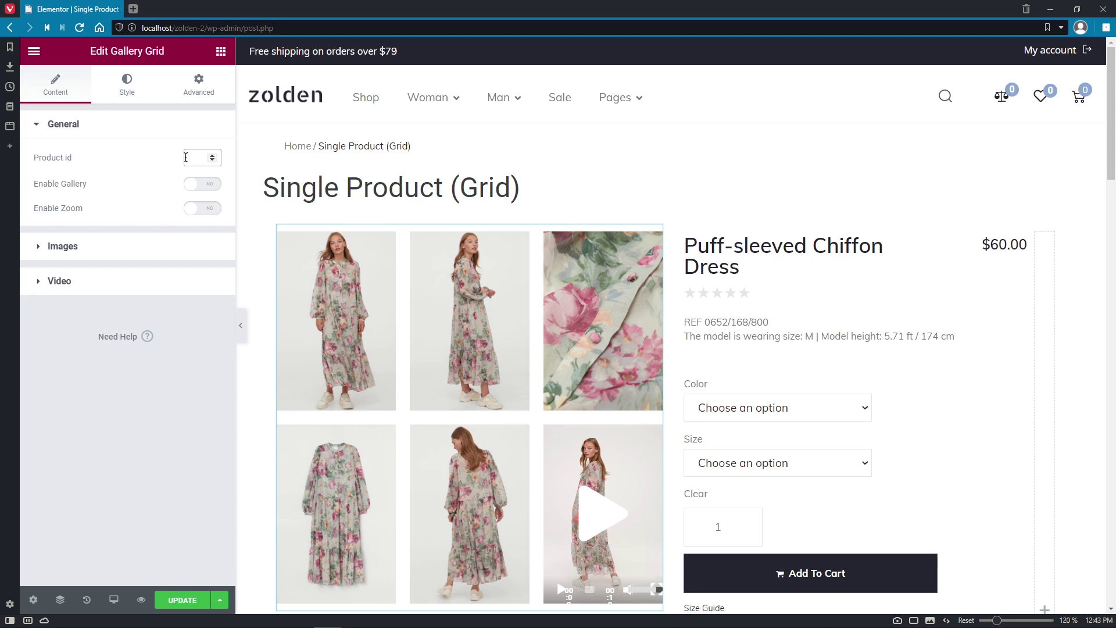
{"action": "left_click", "coordinate": [210, 187]}
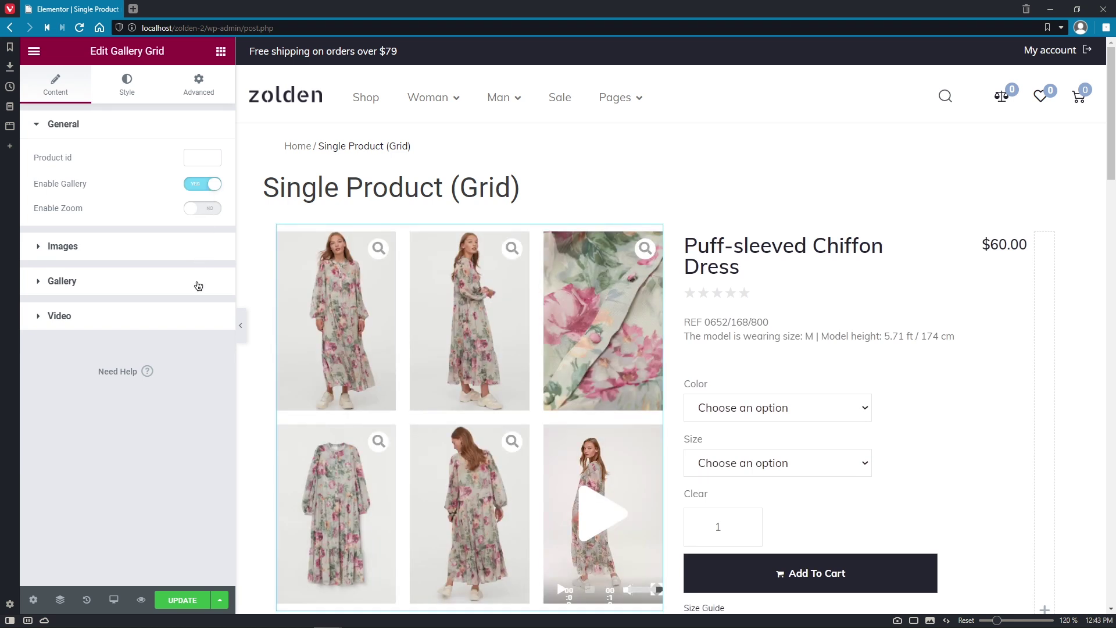
Enable zoom with 1.3 magnification and set the gallery images to Full size
{"action": "left_click", "coordinate": [197, 283]}
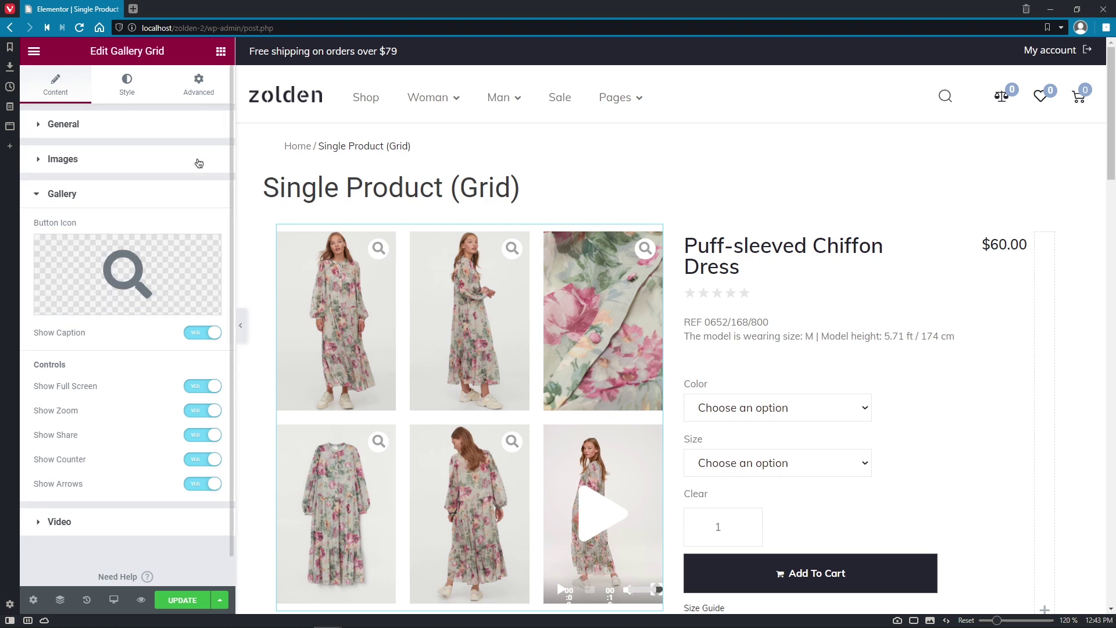
{"action": "left_click", "coordinate": [191, 134]}
{"action": "left_click", "coordinate": [197, 208]}
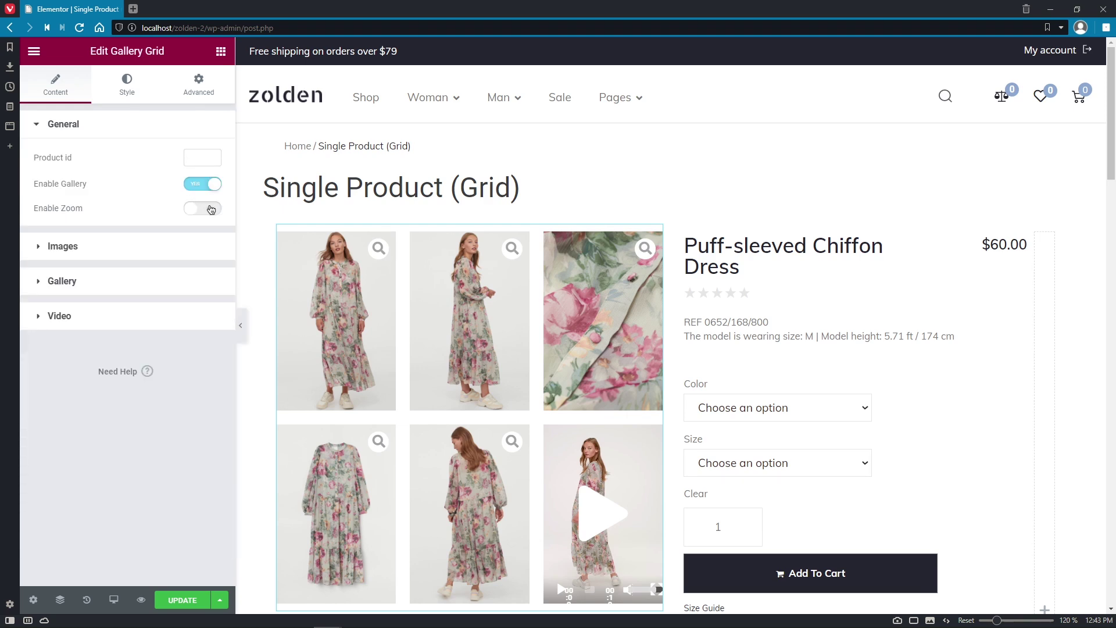
{"action": "left_click", "coordinate": [201, 233]}
{"action": "type", "text": ".3"}
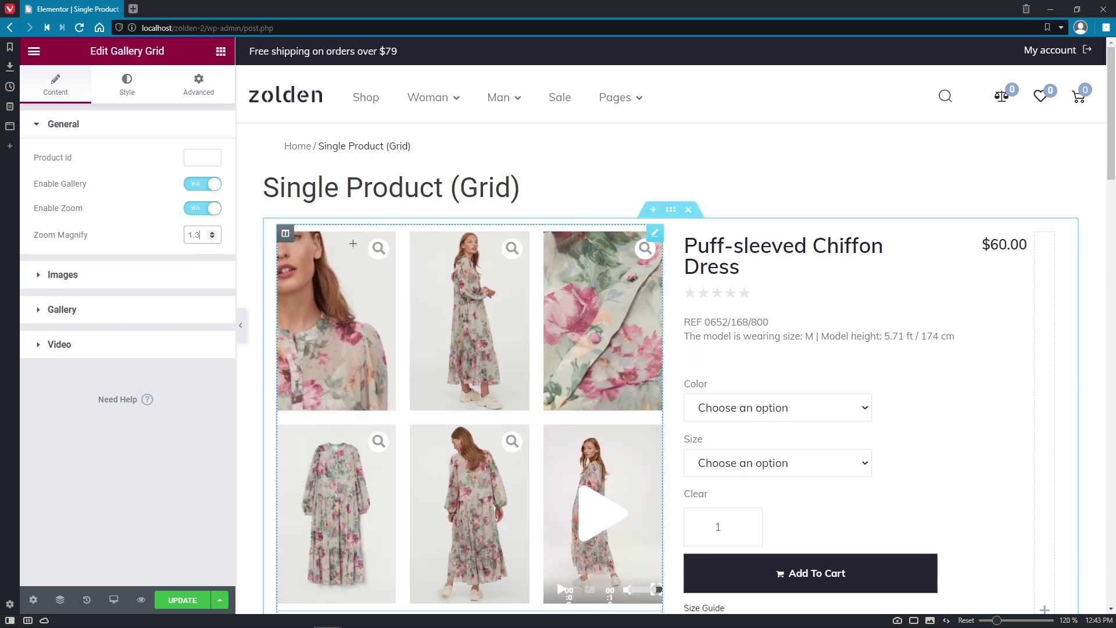
{"action": "left_click", "coordinate": [203, 273]}
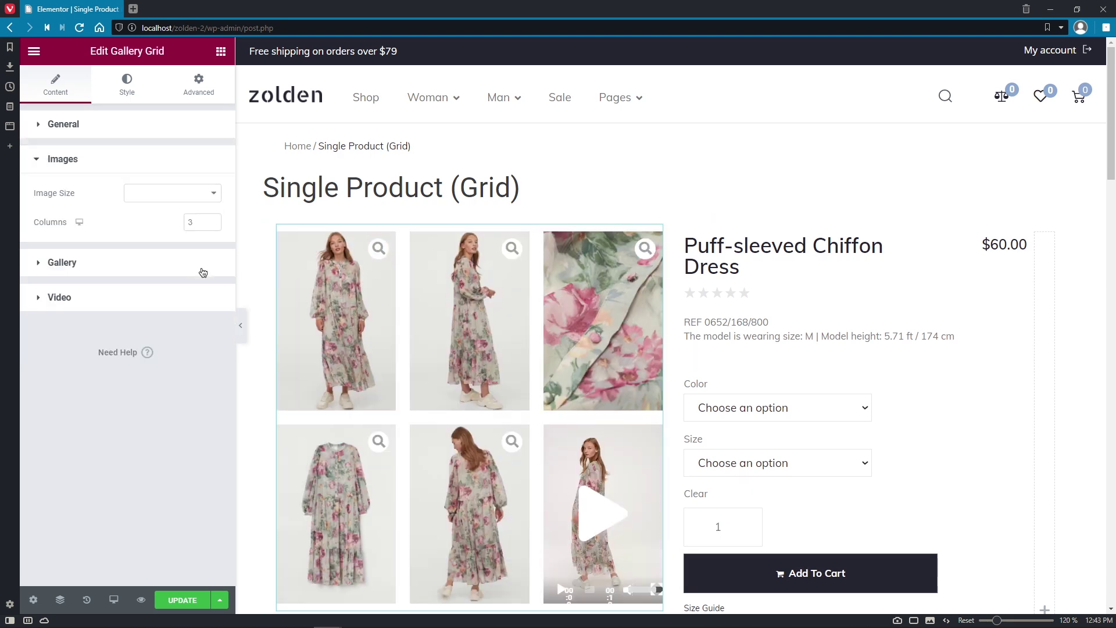
{"action": "left_click", "coordinate": [209, 194]}
{"action": "left_click", "coordinate": [205, 211]}
Use the thin search SVG from the media library as the gallery button icon
{"action": "scroll", "coordinate": [201, 221], "scroll_direction": "down", "scroll_amount": 1}
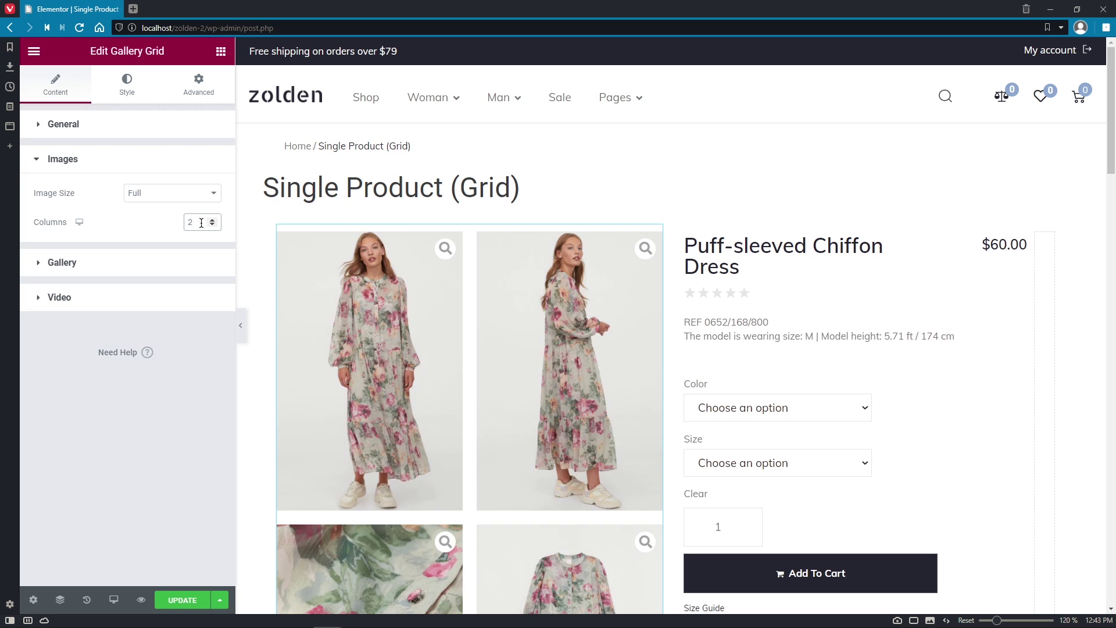
{"action": "left_click", "coordinate": [196, 264]}
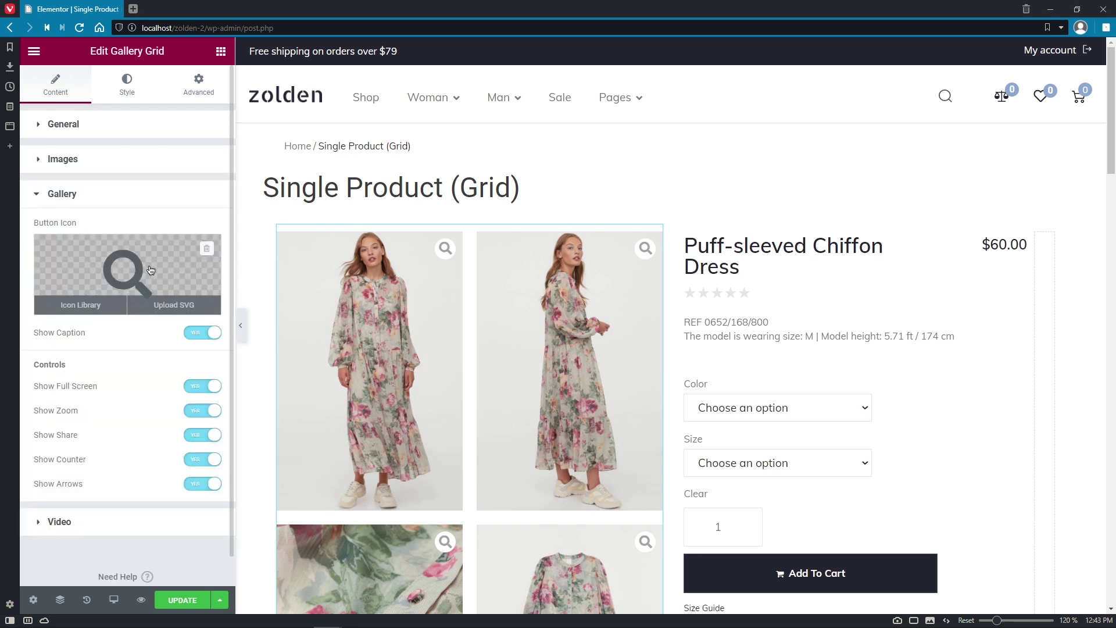
{"action": "left_click", "coordinate": [94, 305]}
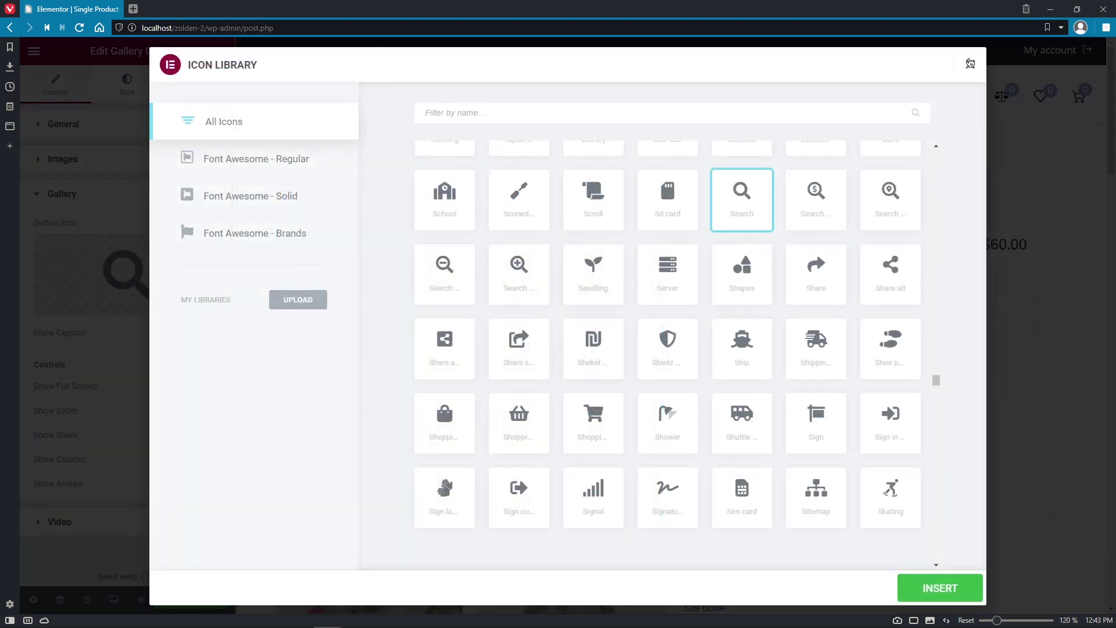
{"action": "left_click", "coordinate": [970, 65]}
{"action": "left_click", "coordinate": [157, 313]}
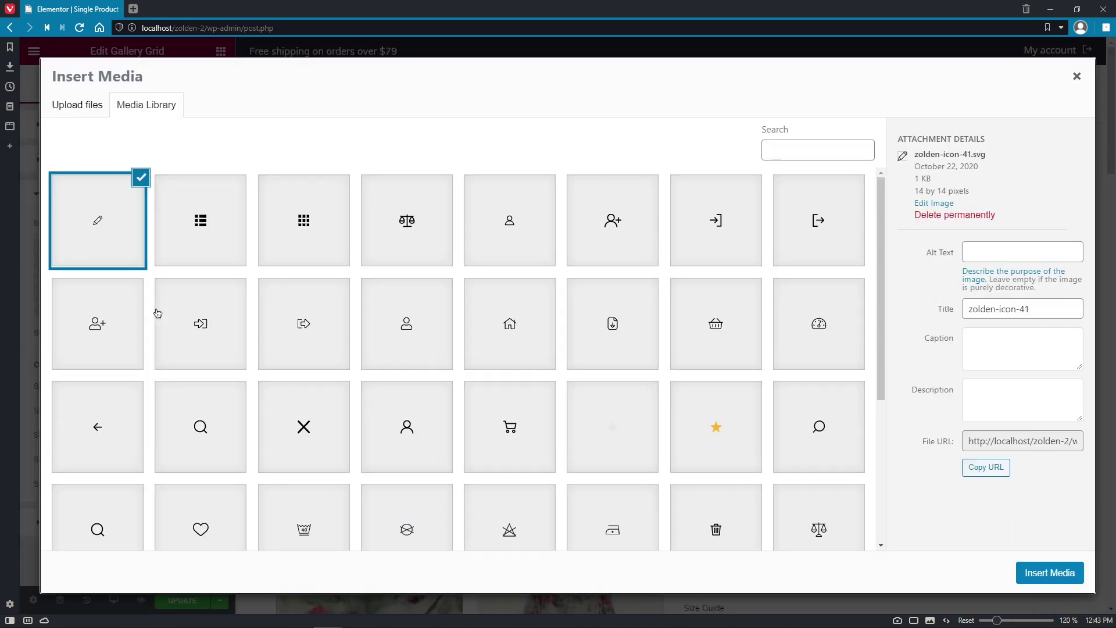
{"action": "left_click", "coordinate": [809, 420]}
{"action": "left_click", "coordinate": [1038, 571]}
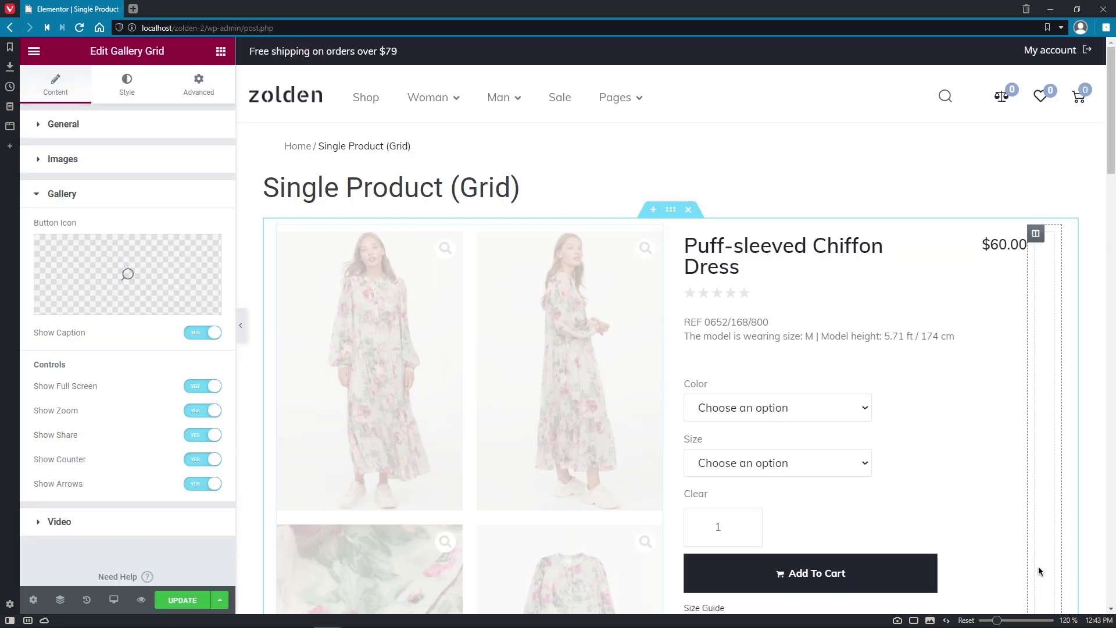
{"action": "left_click", "coordinate": [190, 334]}
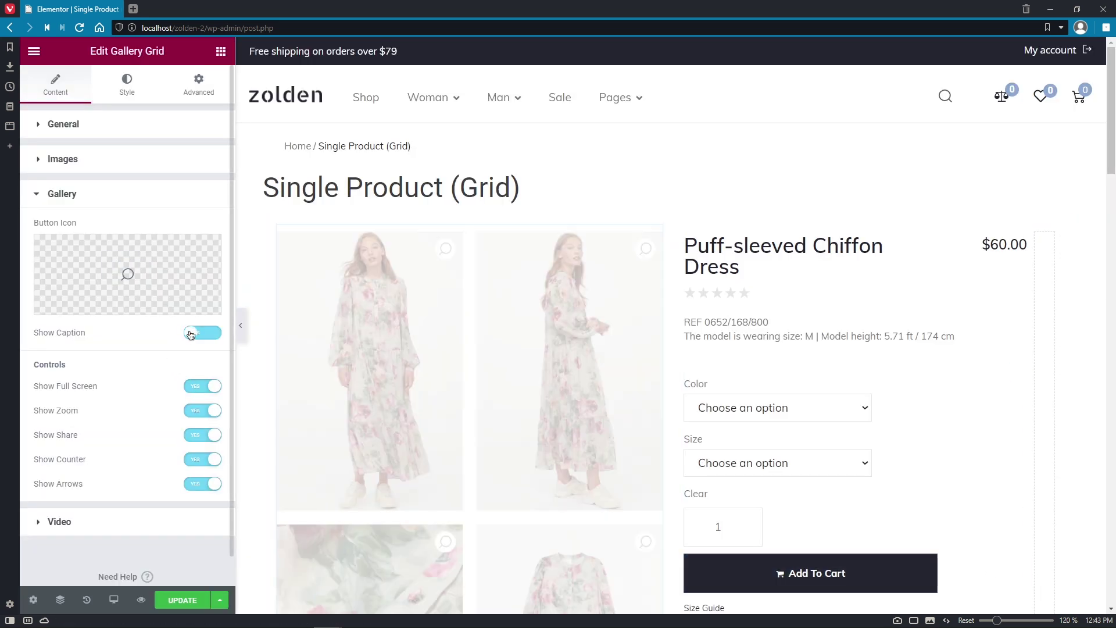
{"action": "left_click", "coordinate": [190, 334]}
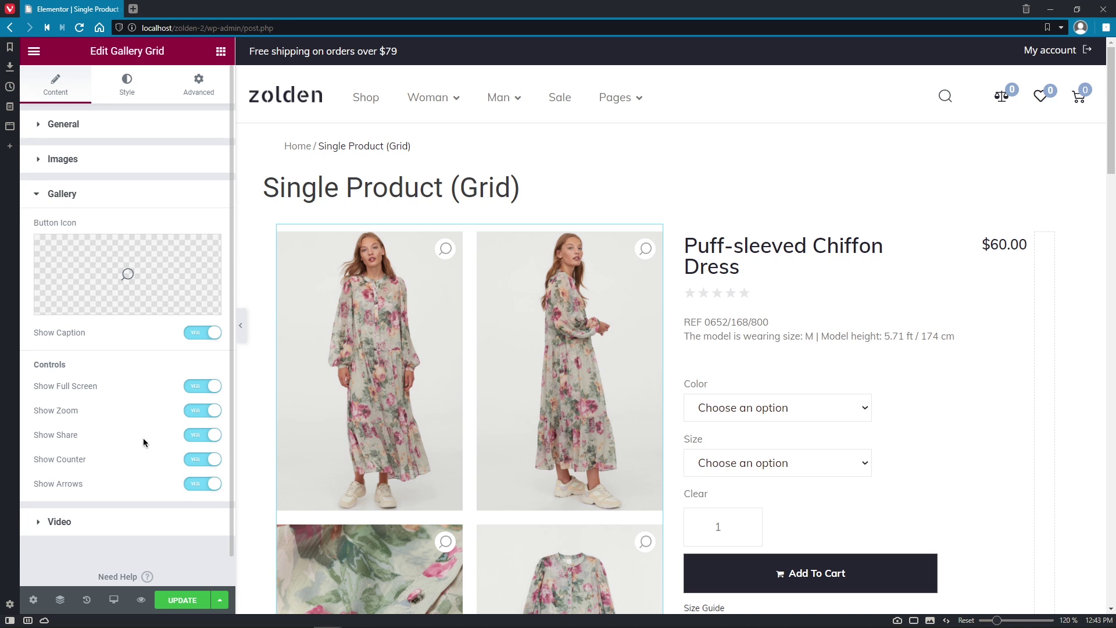
Make the gallery video play in a popup with a 16:9 aspect ratio
{"action": "left_click", "coordinate": [132, 527]}
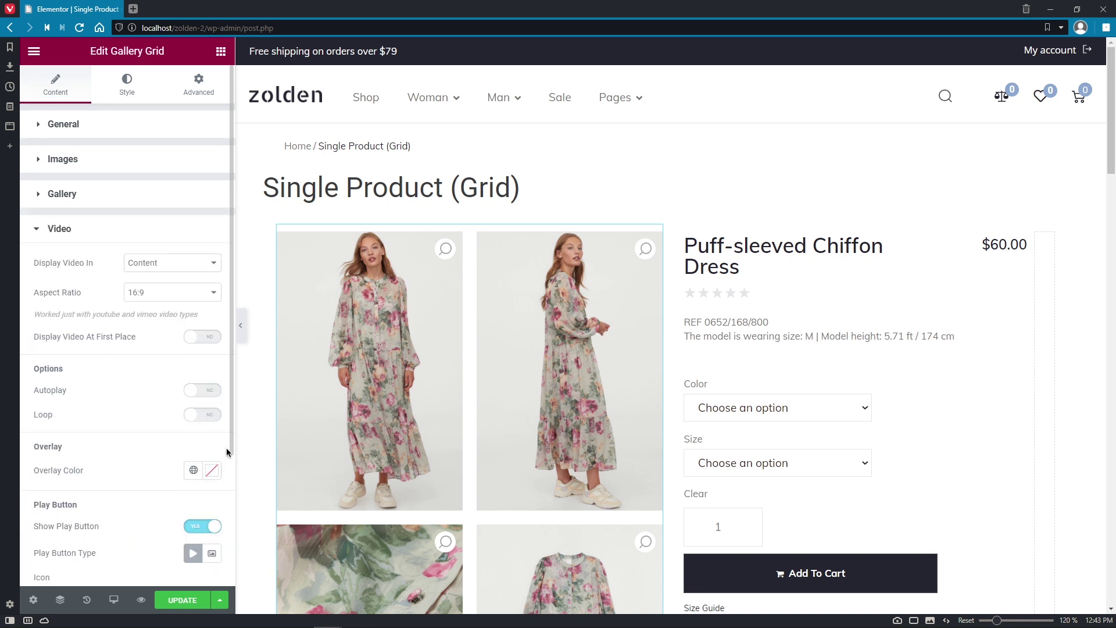
{"action": "left_click_drag", "start_coordinate": [226, 447], "coordinate": [223, 546]}
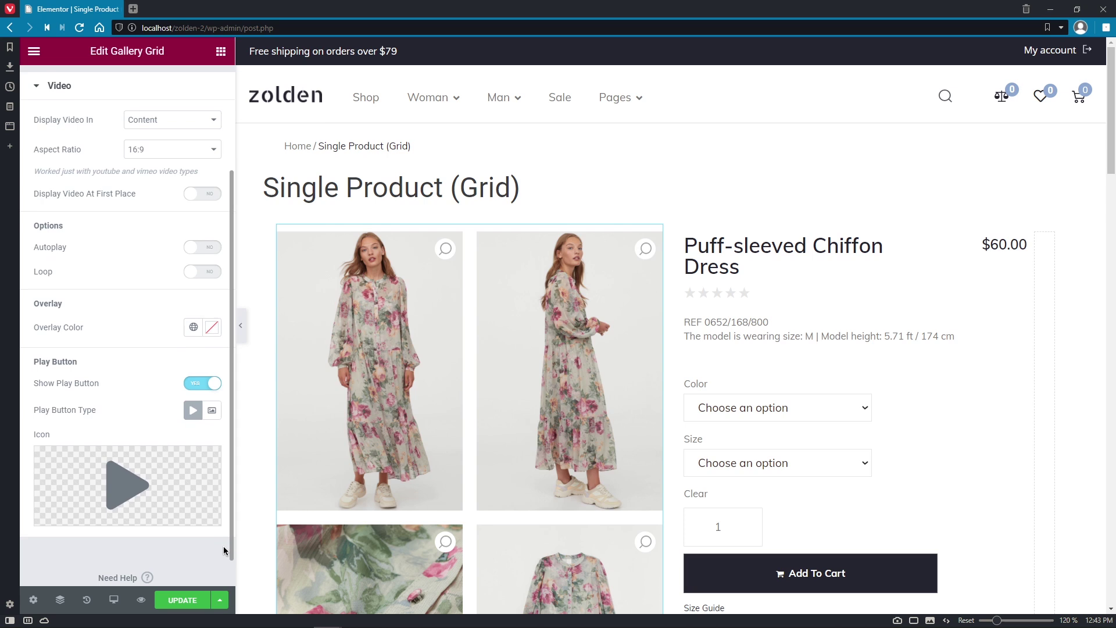
{"action": "left_click", "coordinate": [215, 123]}
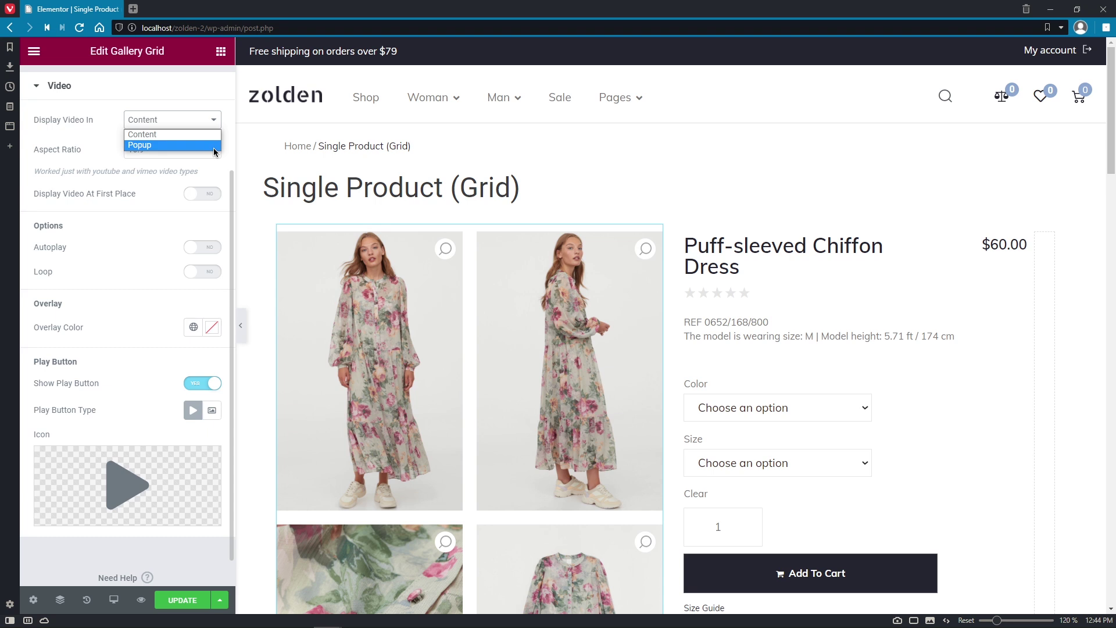
{"action": "left_click", "coordinate": [214, 148]}
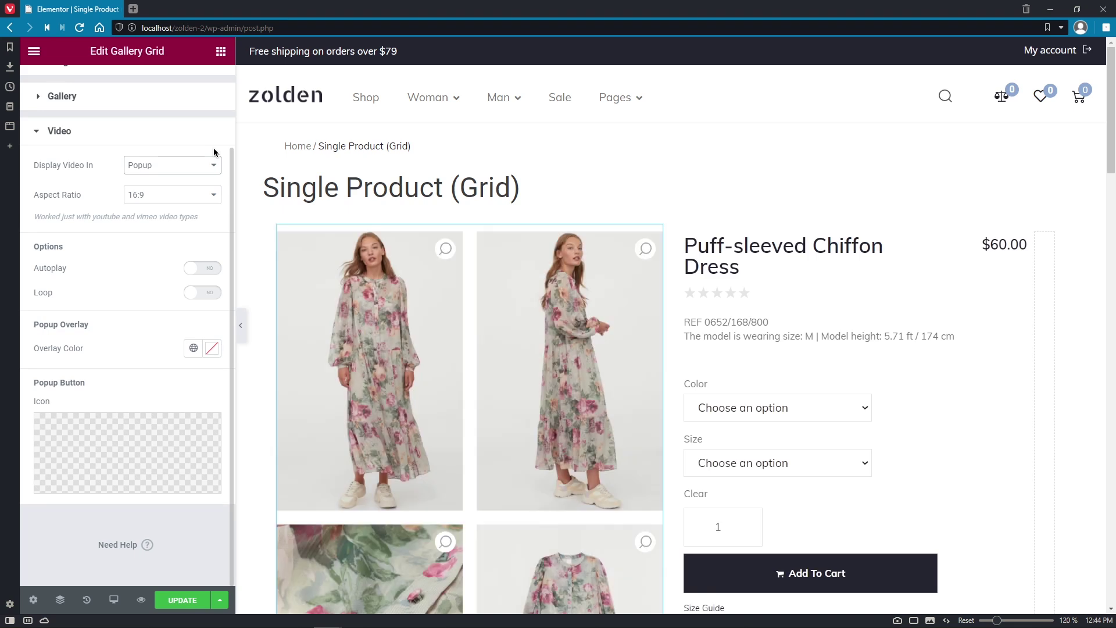
{"action": "left_click", "coordinate": [213, 195]}
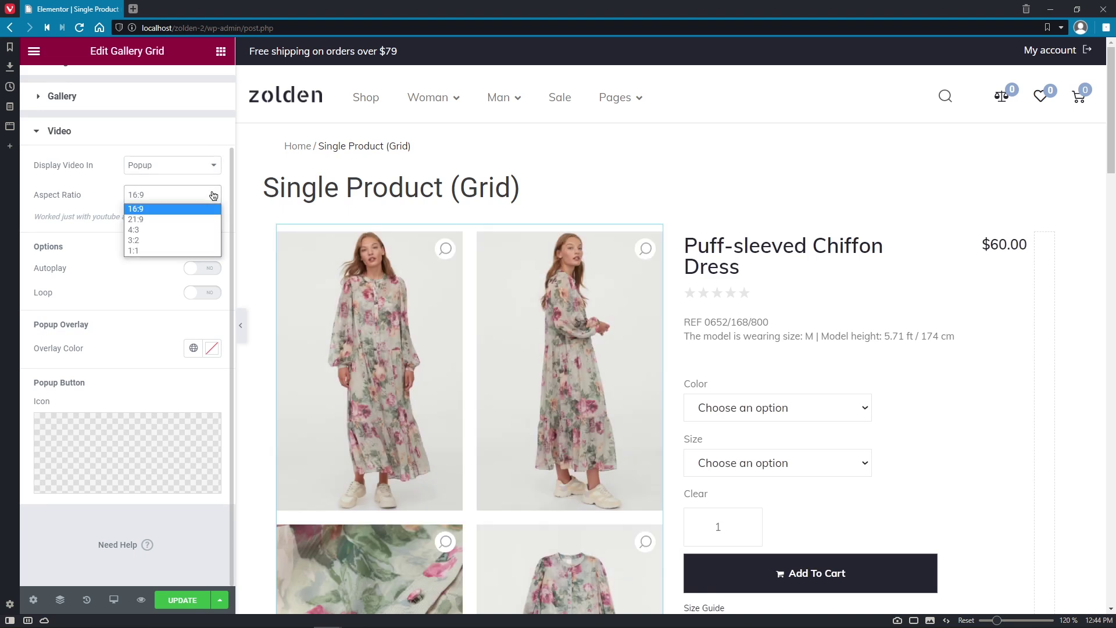
{"action": "left_click", "coordinate": [226, 254]}
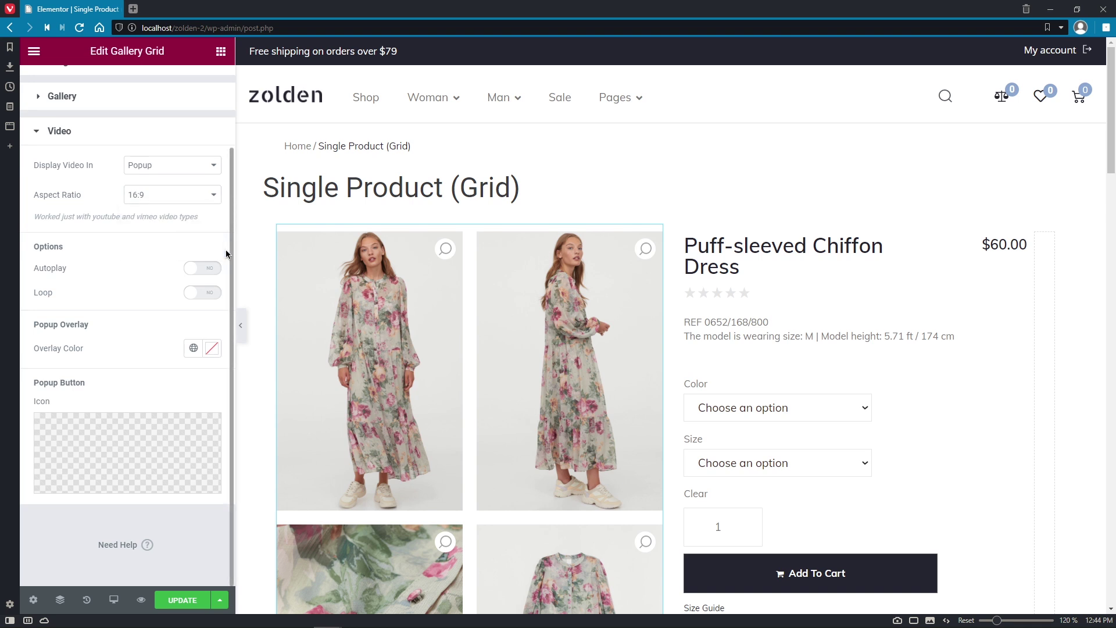
Turn on autoplay and loop, and set the overlay colour to #A2517D
{"action": "left_click", "coordinate": [210, 270]}
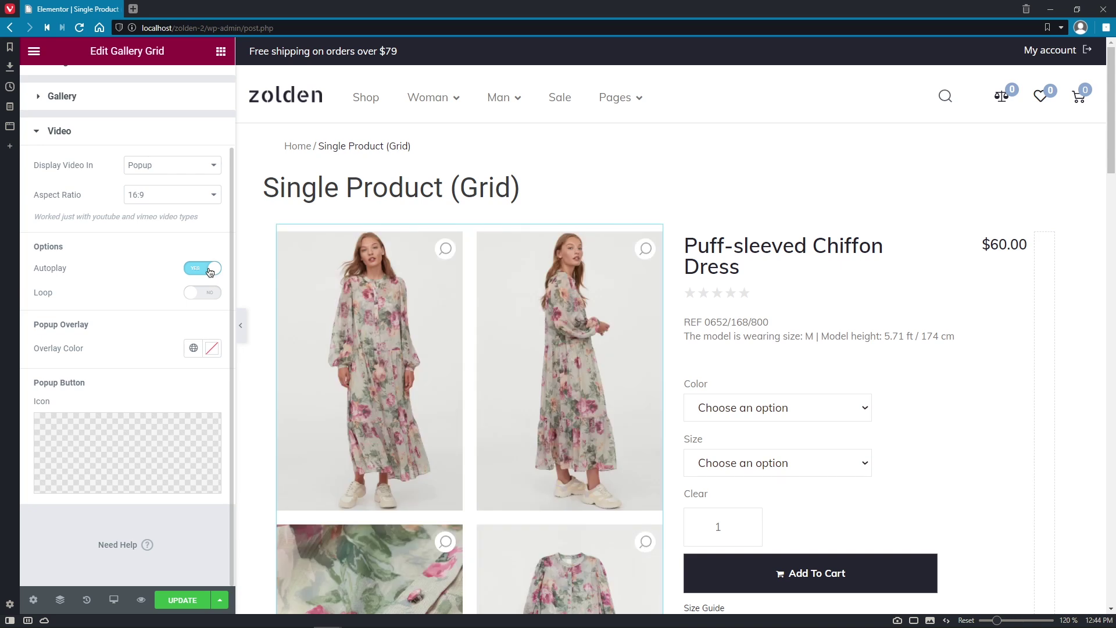
{"action": "left_click", "coordinate": [211, 294]}
{"action": "left_click", "coordinate": [212, 347]}
{"action": "left_click", "coordinate": [132, 442]}
{"action": "left_click", "coordinate": [197, 528]}
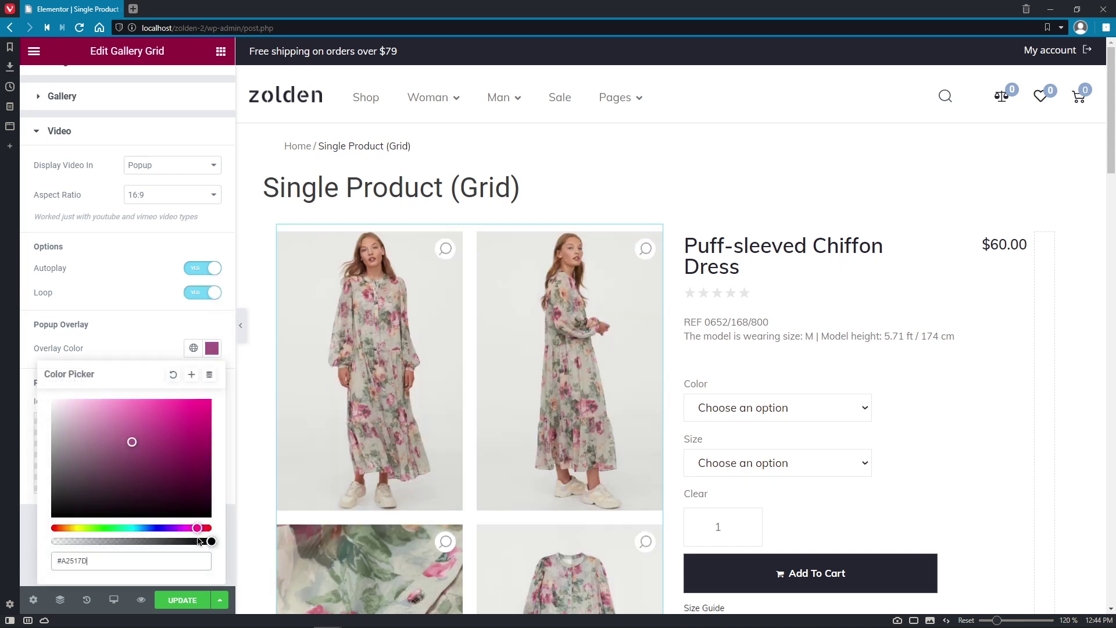
{"action": "left_click", "coordinate": [145, 343]}
Pick the Video icon from the Icon Library for the popup button
{"action": "left_click", "coordinate": [144, 454]}
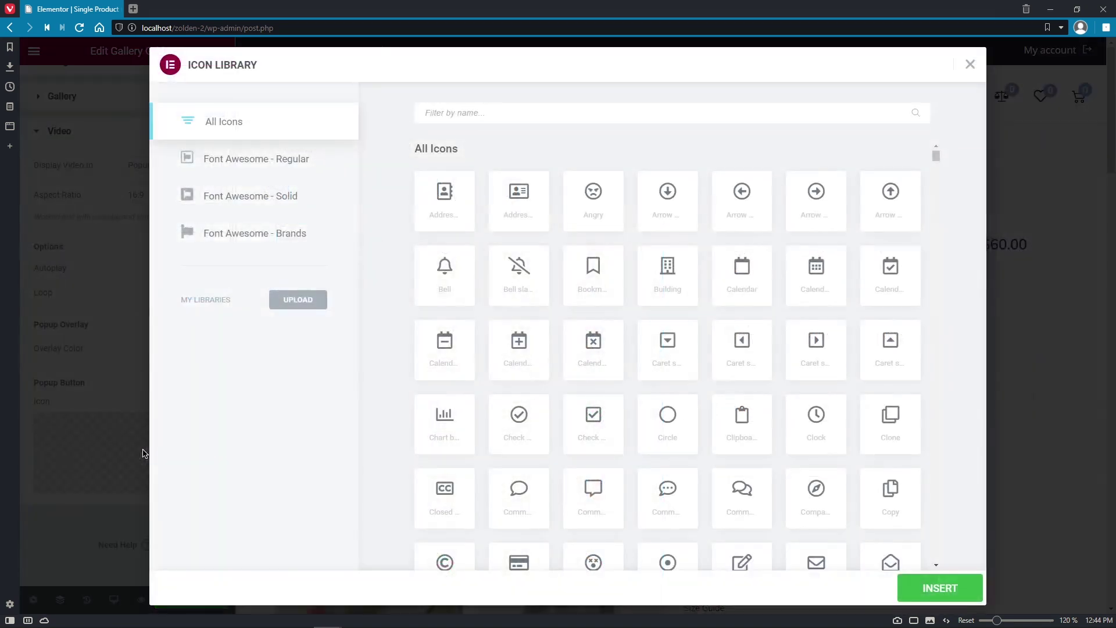
{"action": "left_click", "coordinate": [481, 112]}
{"action": "type", "text": "video"}
{"action": "left_click", "coordinate": [672, 199]}
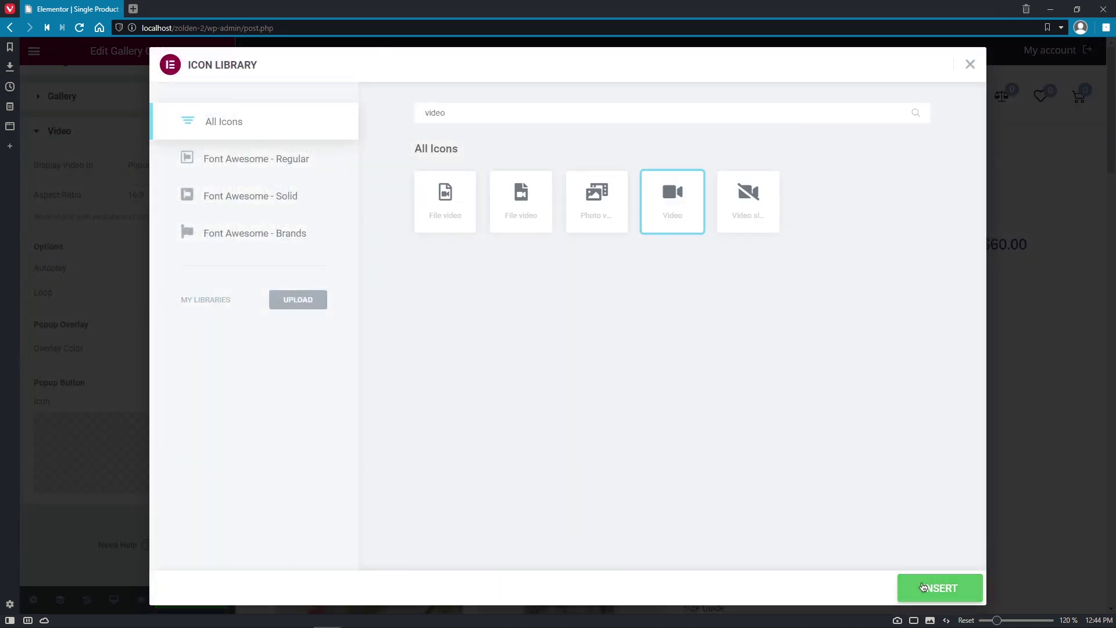
{"action": "left_click", "coordinate": [923, 587]}
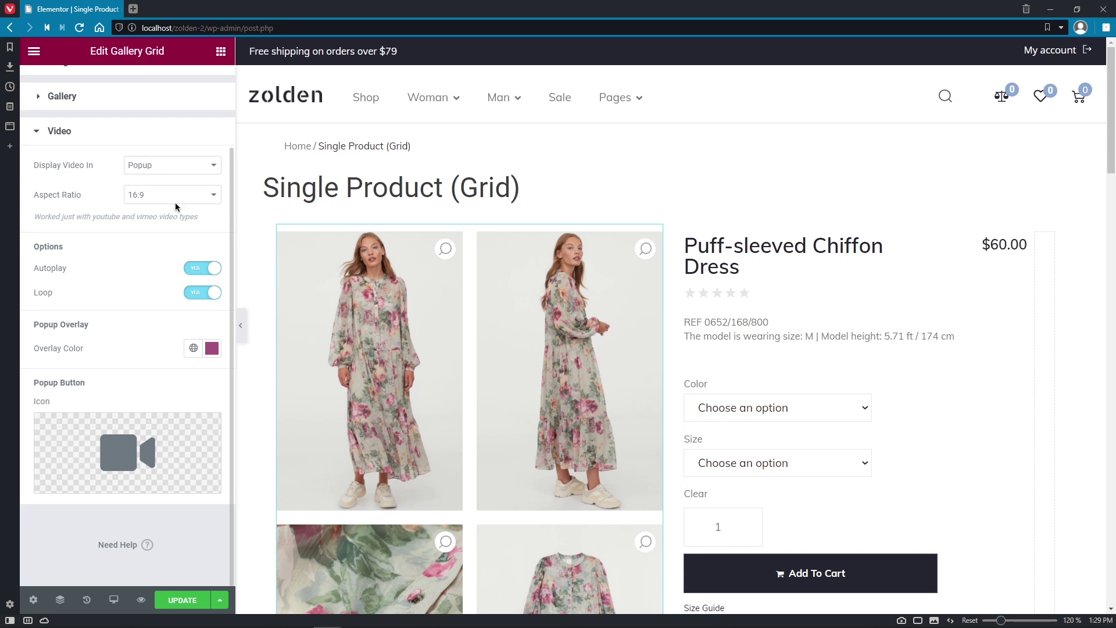
{"action": "left_click", "coordinate": [189, 133]}
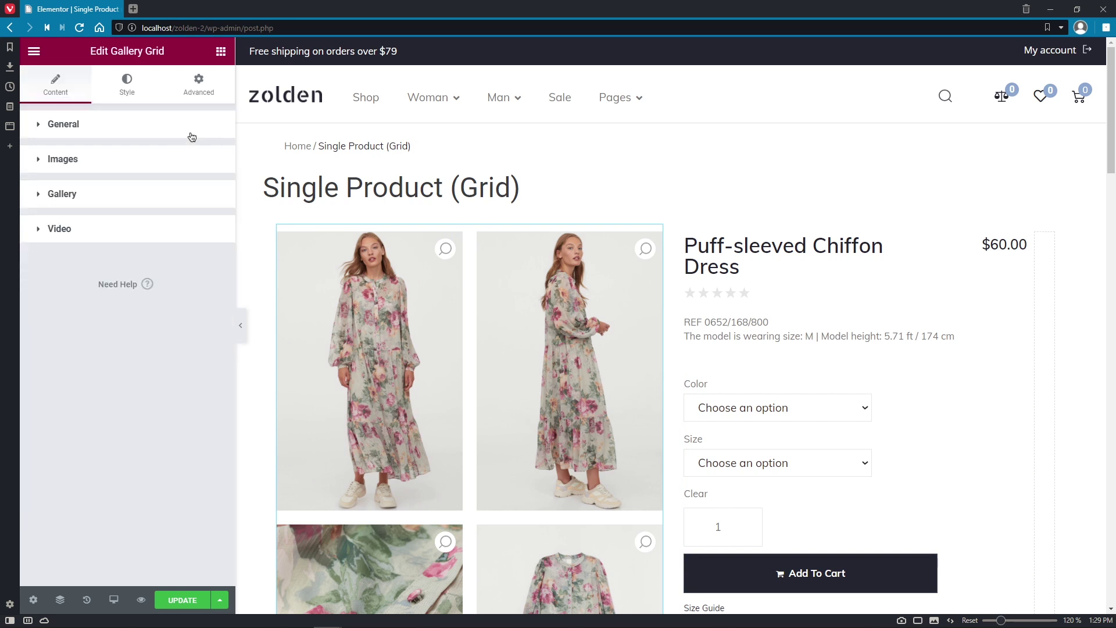
{"action": "left_click", "coordinate": [127, 86]}
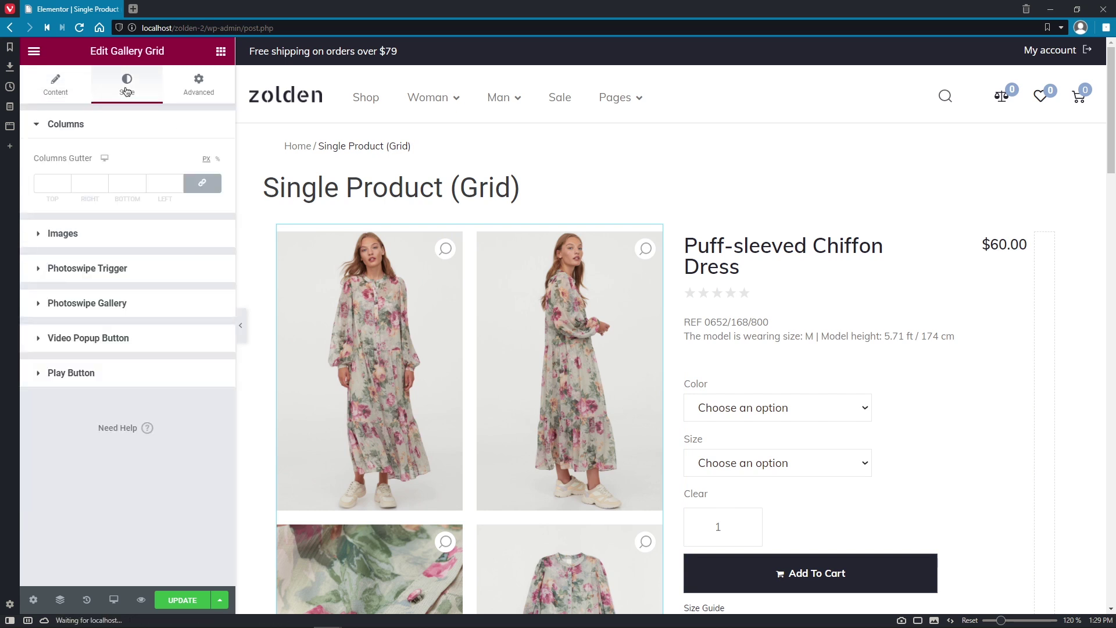
Unlink the column gutter values and set the right gutter to 10
{"action": "left_click", "coordinate": [201, 183]}
{"action": "left_click", "coordinate": [87, 184]}
{"action": "type", "text": "1"}
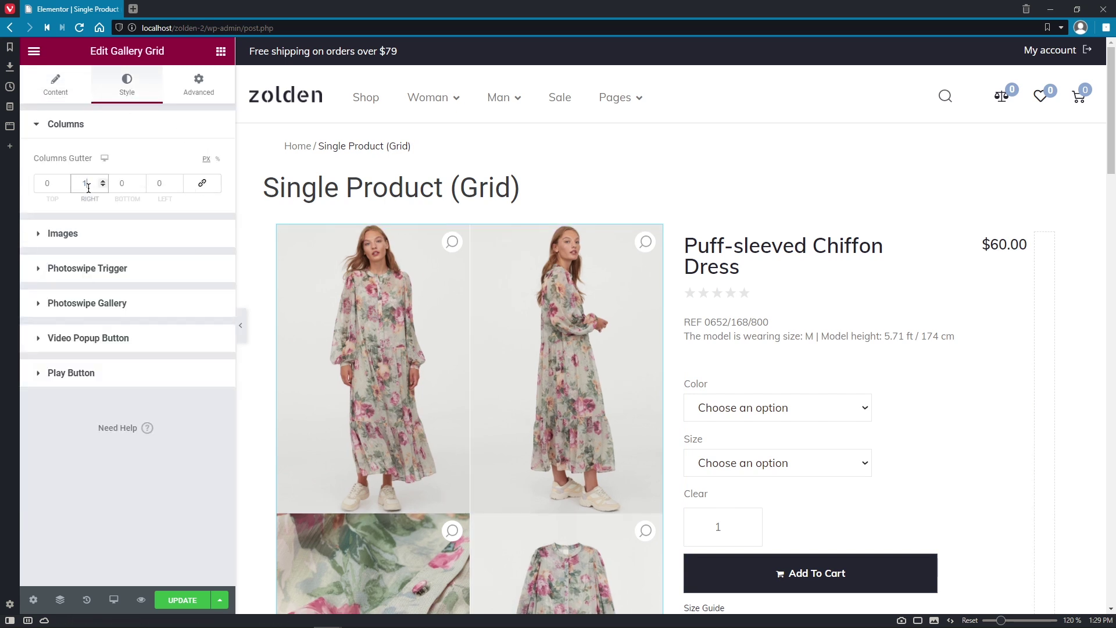
{"action": "type", "text": "0"}
{"action": "left_click", "coordinate": [95, 233]}
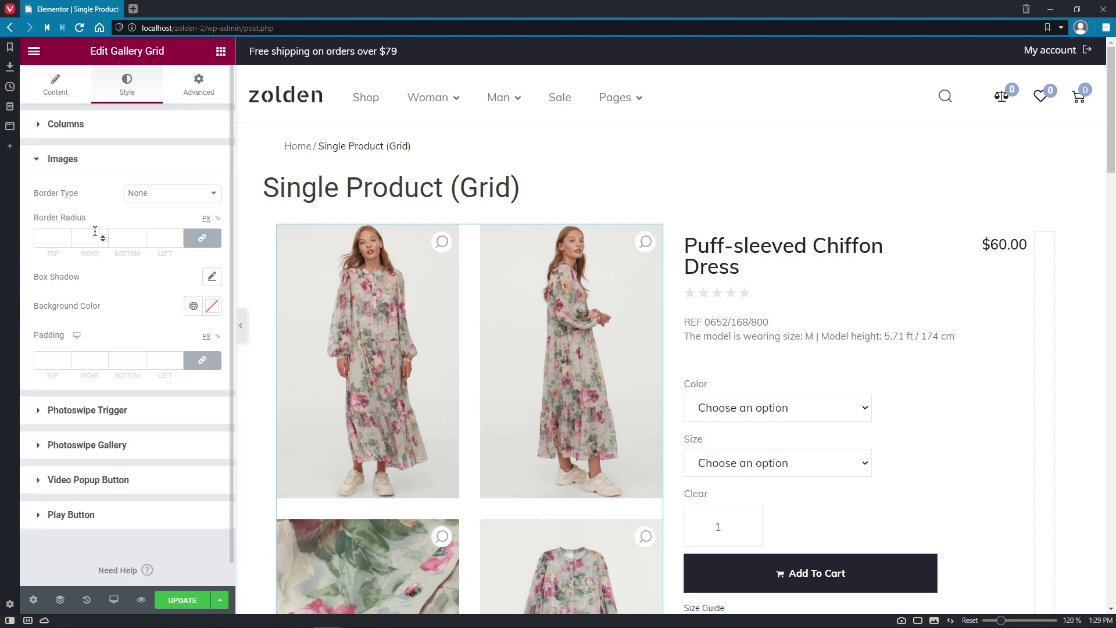
Place the zoom trigger Top Left with dark icon, grey hover colour and 20 margin
{"action": "left_click", "coordinate": [129, 409]}
{"action": "left_click", "coordinate": [212, 251]}
{"action": "left_click", "coordinate": [211, 299]}
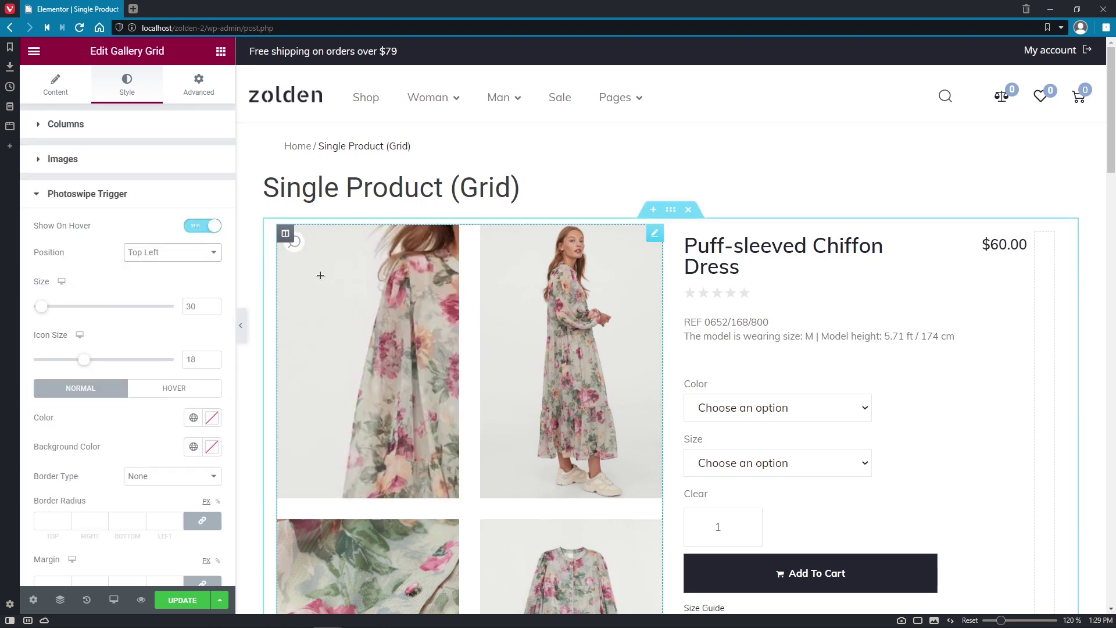
{"action": "left_click", "coordinate": [211, 418]}
{"action": "left_click", "coordinate": [209, 419]}
{"action": "left_click", "coordinate": [174, 388]}
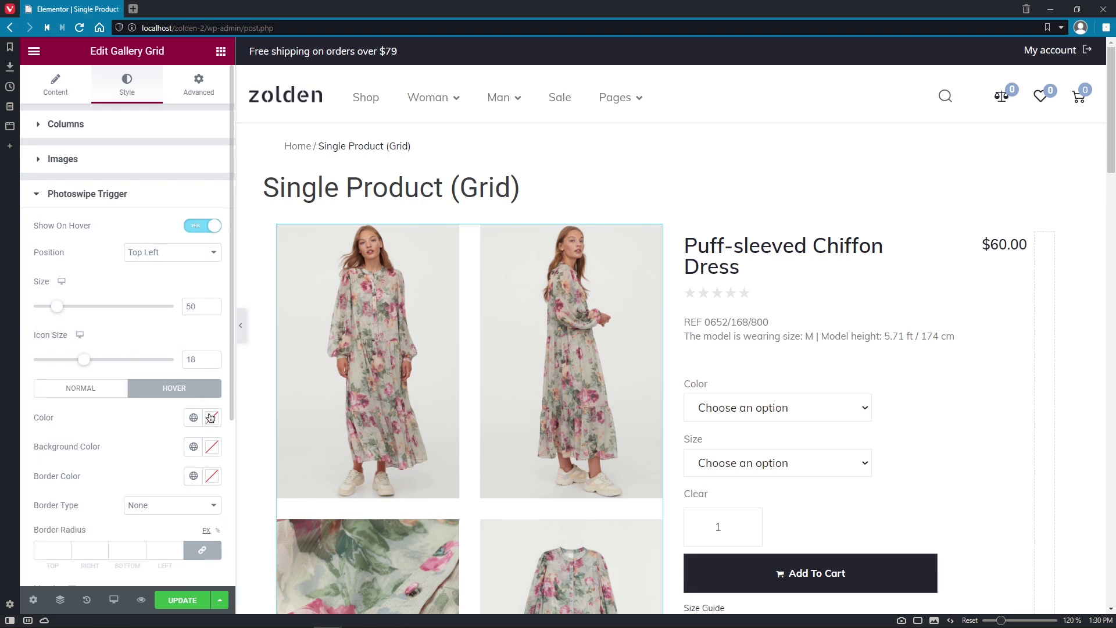
{"action": "left_click", "coordinate": [212, 417]}
{"action": "left_click", "coordinate": [212, 417]}
{"action": "scroll", "coordinate": [230, 503], "scroll_direction": "down", "scroll_amount": 2}
{"action": "scroll", "coordinate": [231, 502], "scroll_direction": "down", "scroll_amount": 2}
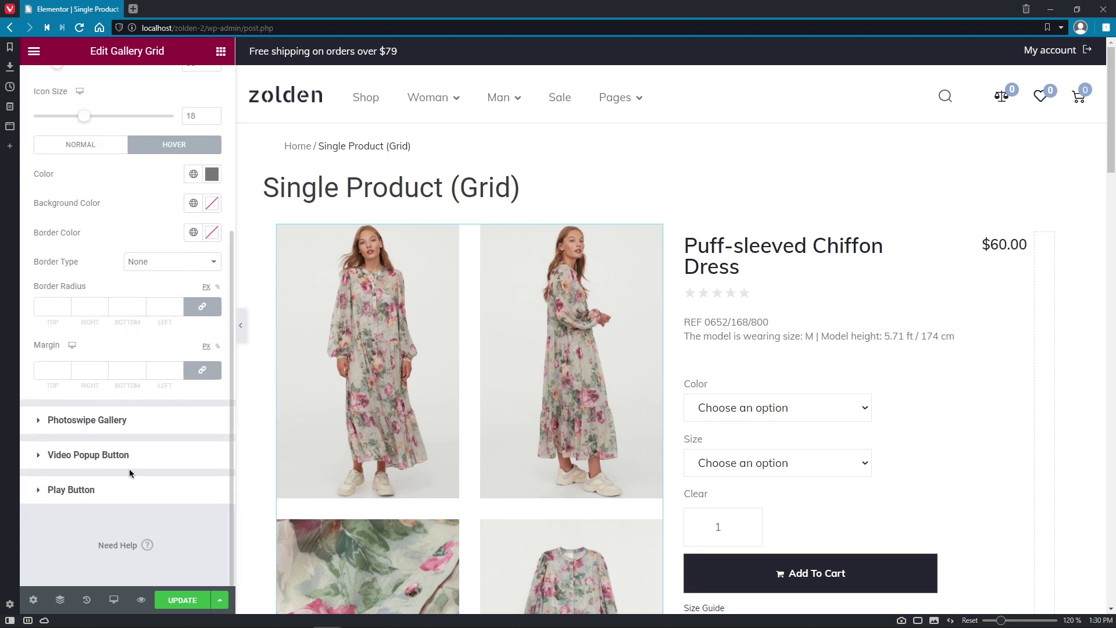
{"action": "left_click", "coordinate": [53, 369]}
{"action": "type", "text": "20"}
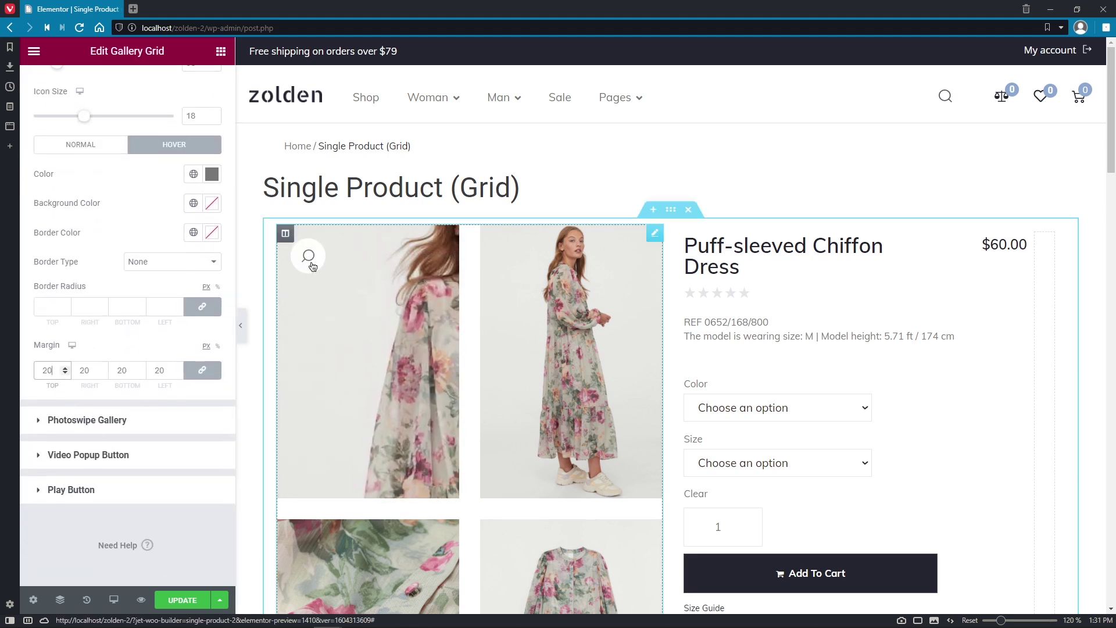
Give the lightbox a dark background and grey controls background
{"action": "left_click", "coordinate": [140, 419]}
{"action": "left_click", "coordinate": [213, 265]}
{"action": "left_click", "coordinate": [212, 262]}
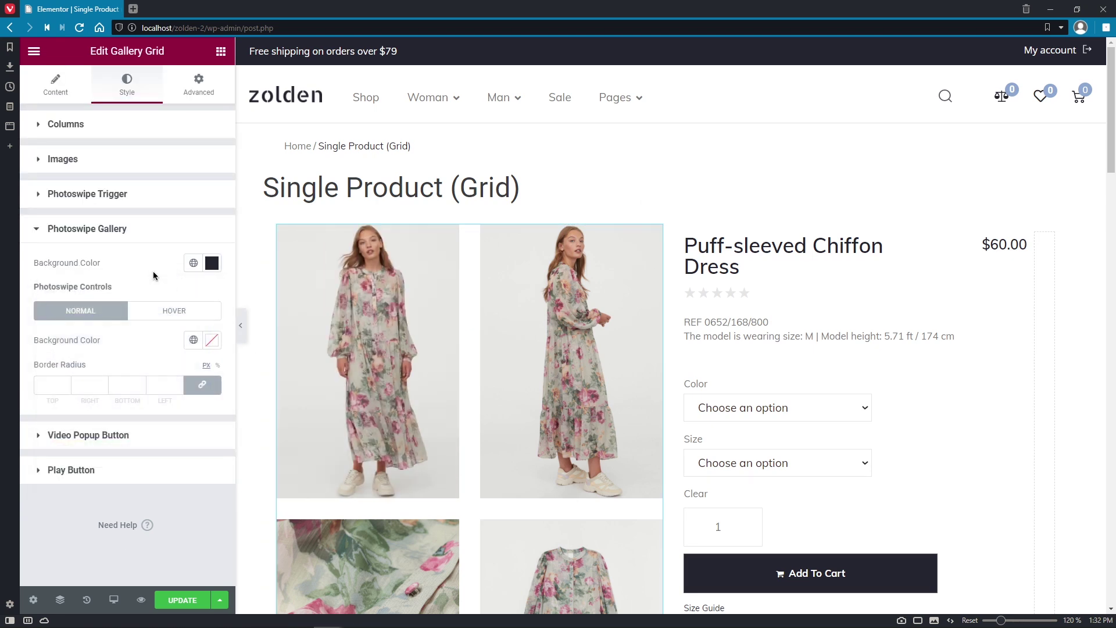
{"action": "left_click", "coordinate": [212, 339]}
{"action": "left_click", "coordinate": [212, 339]}
Enlarge the video popup button icon to 25 with a grey hover colour, then save
{"action": "left_click", "coordinate": [152, 434]}
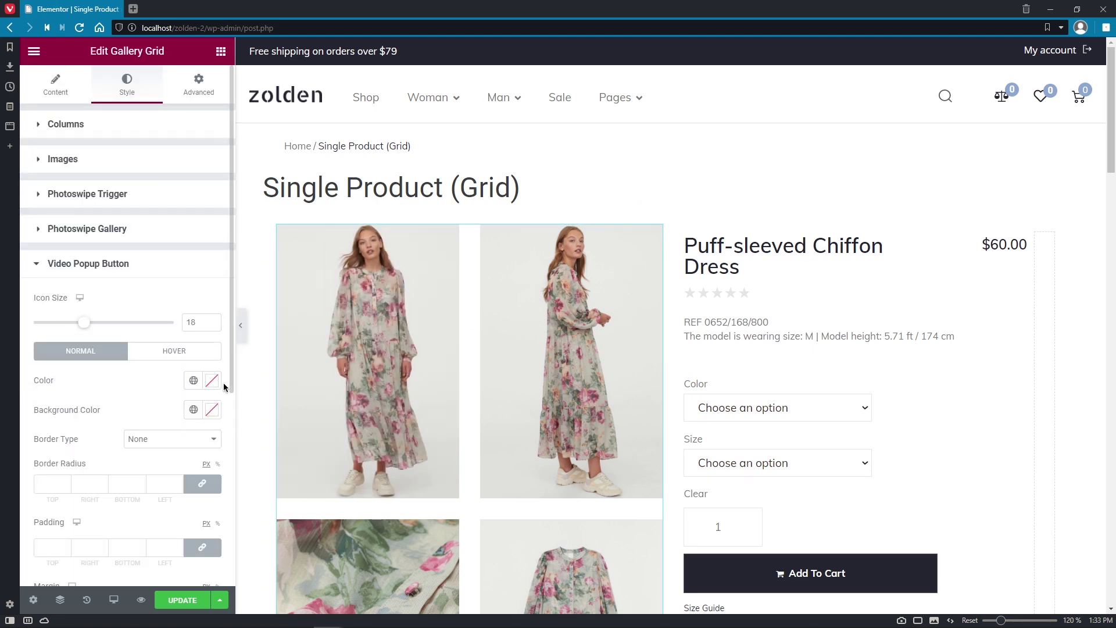
{"action": "scroll", "coordinate": [221, 407], "scroll_direction": "down", "scroll_amount": 3}
{"action": "scroll", "coordinate": [1087, 435], "scroll_direction": "down", "scroll_amount": 1}
{"action": "scroll", "coordinate": [1087, 434], "scroll_direction": "down", "scroll_amount": 10}
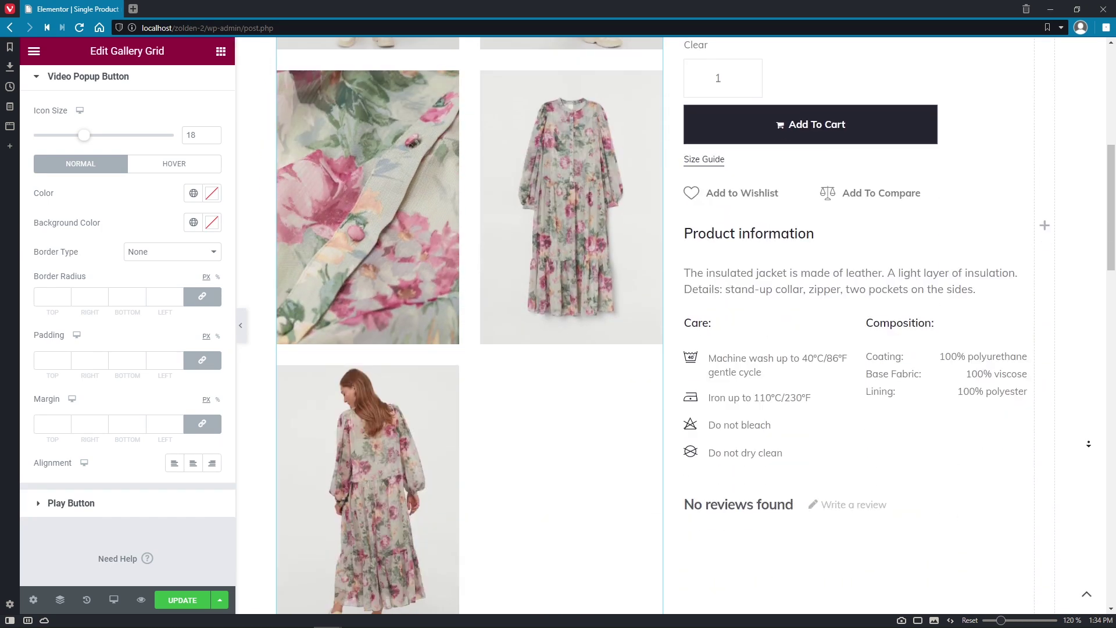
{"action": "left_click_drag", "start_coordinate": [84, 135], "coordinate": [103, 135]}
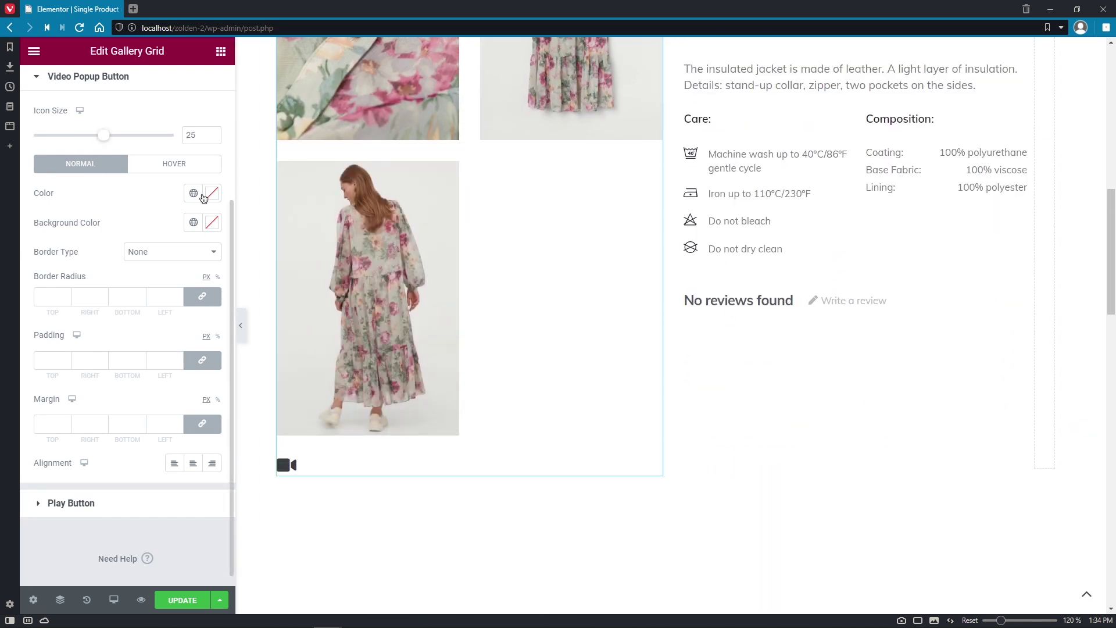
{"action": "left_click", "coordinate": [211, 193]}
{"action": "left_click", "coordinate": [212, 193]}
{"action": "left_click", "coordinate": [197, 168]}
{"action": "left_click", "coordinate": [212, 193]}
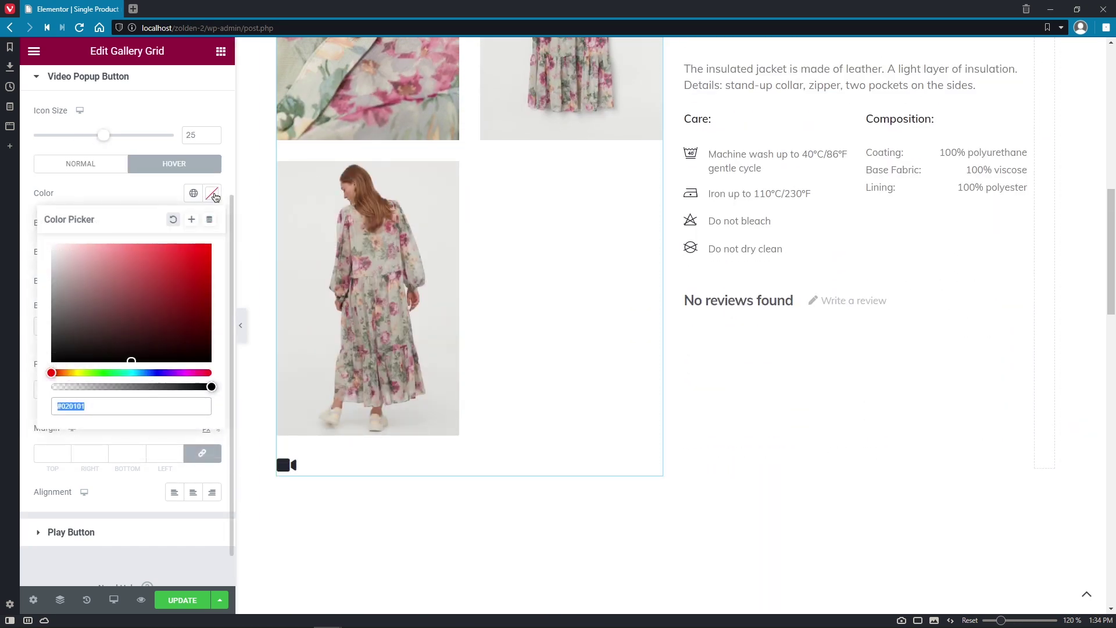
{"action": "left_click", "coordinate": [49, 311]}
{"action": "left_click", "coordinate": [212, 193]}
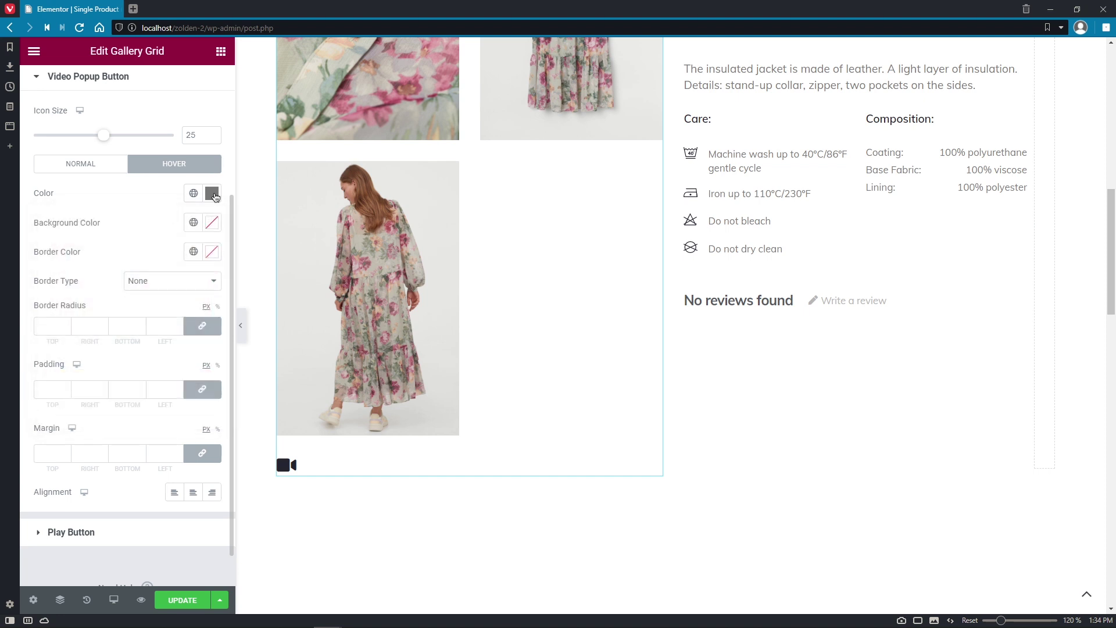
{"action": "left_click", "coordinate": [168, 535]}
{"action": "left_click", "coordinate": [188, 606]}
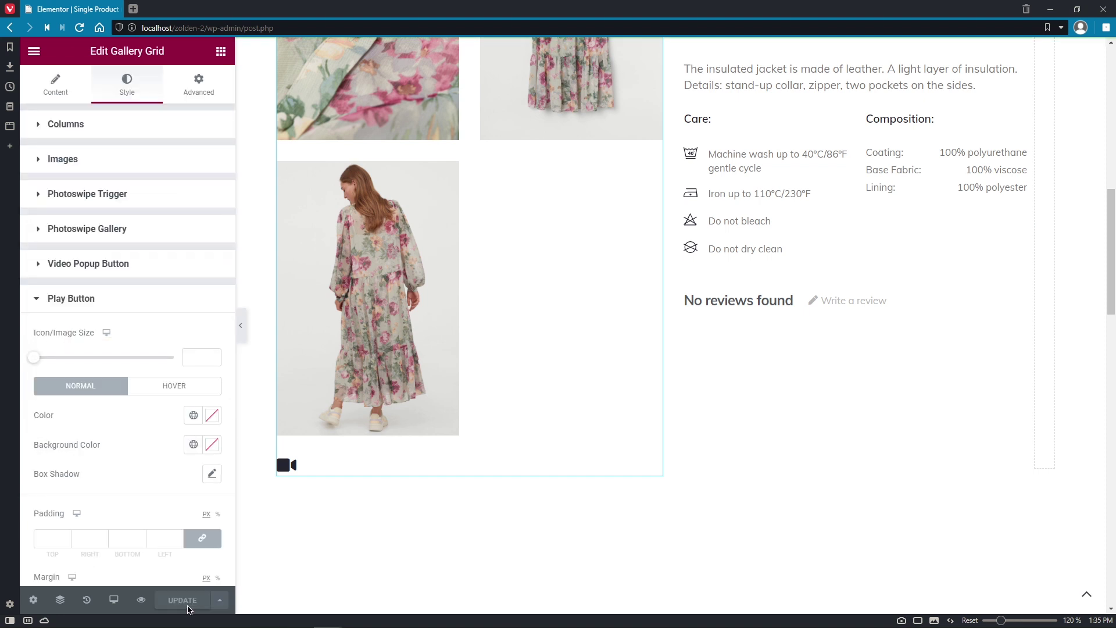
Preview the Puff-sleeved Chiffon Dress page and browse its grid gallery images in the lightbox
{"action": "left_click", "coordinate": [141, 599]}
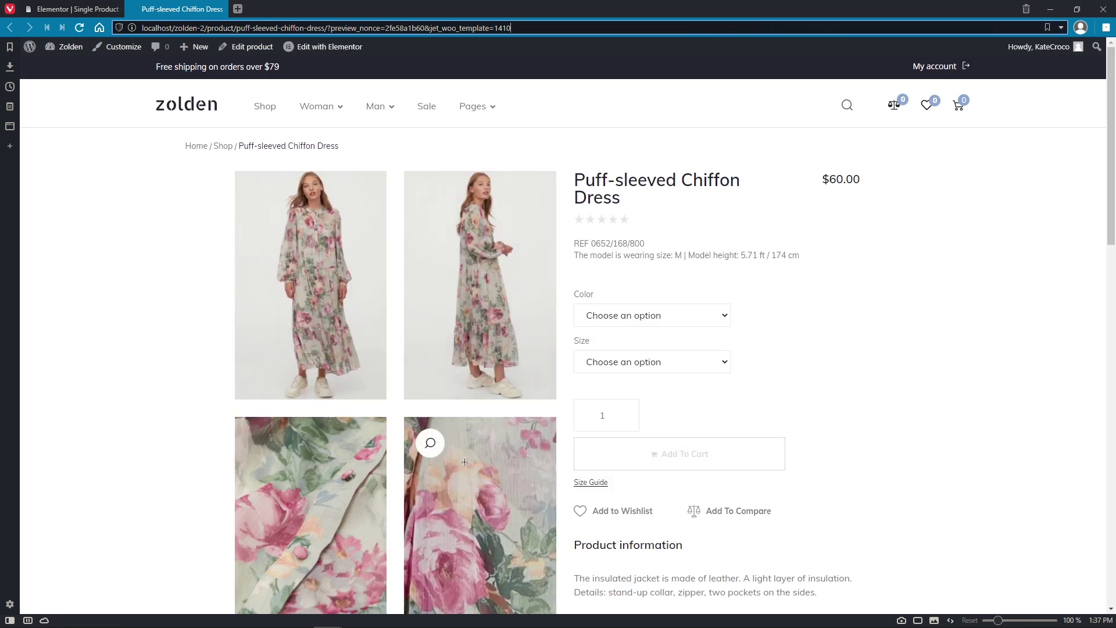
{"action": "left_click", "coordinate": [261, 446]}
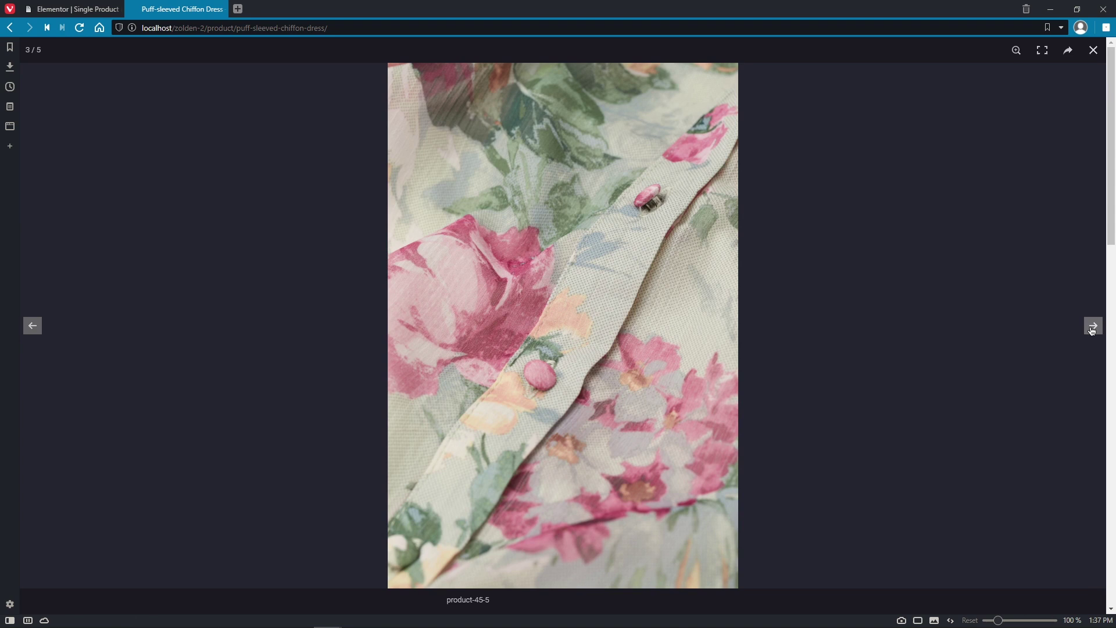
{"action": "left_click", "coordinate": [1092, 327]}
{"action": "left_click", "coordinate": [1092, 327]}
{"action": "left_click", "coordinate": [1093, 327]}
{"action": "left_click", "coordinate": [1092, 327]}
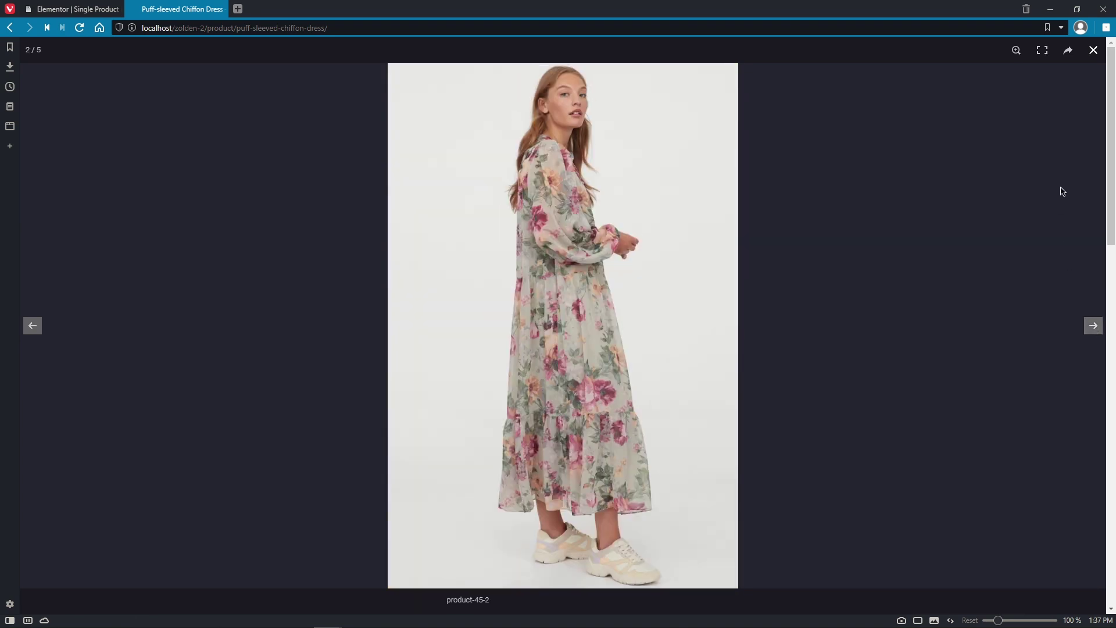
{"action": "left_click", "coordinate": [1093, 52]}
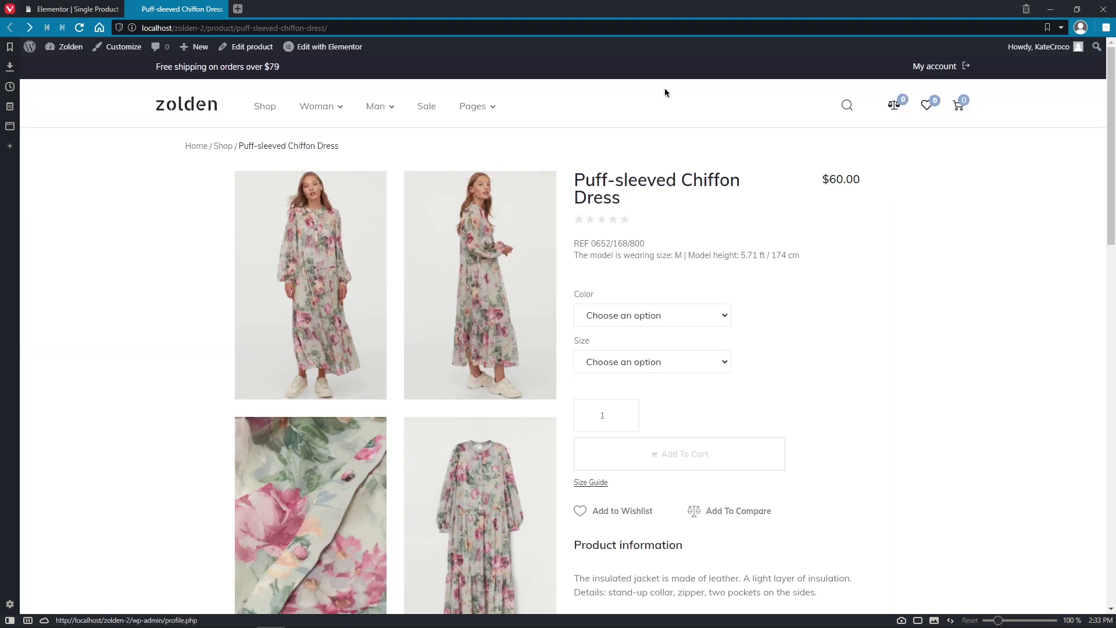
Add a Gallery Slider widget to the Single Product (Slider) template's image column
{"action": "left_click", "coordinate": [116, 9]}
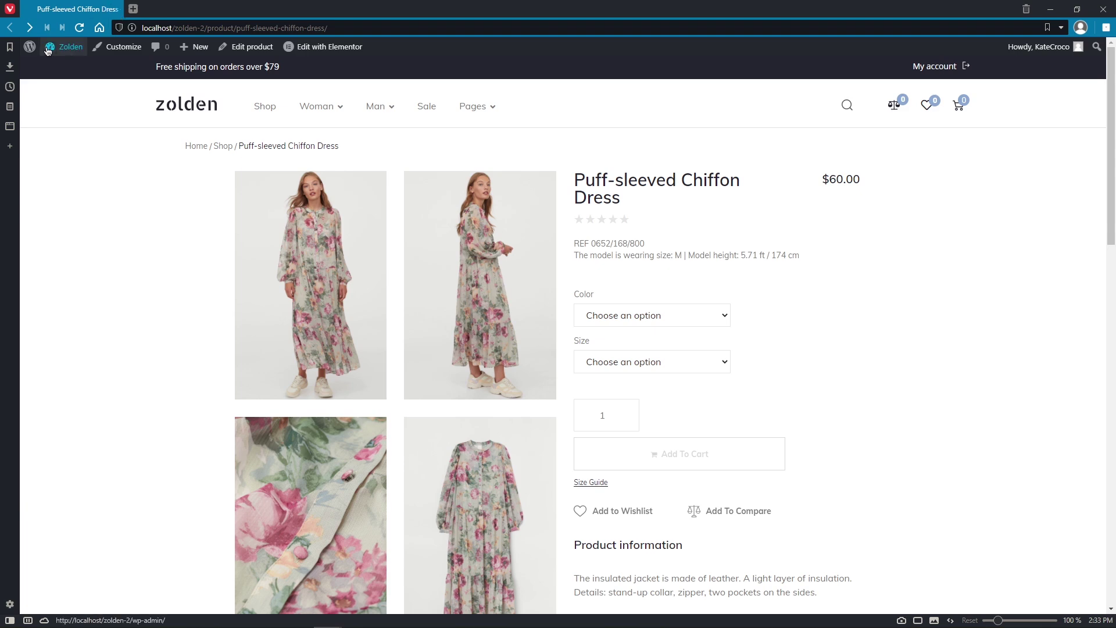
{"action": "left_click", "coordinate": [48, 51]}
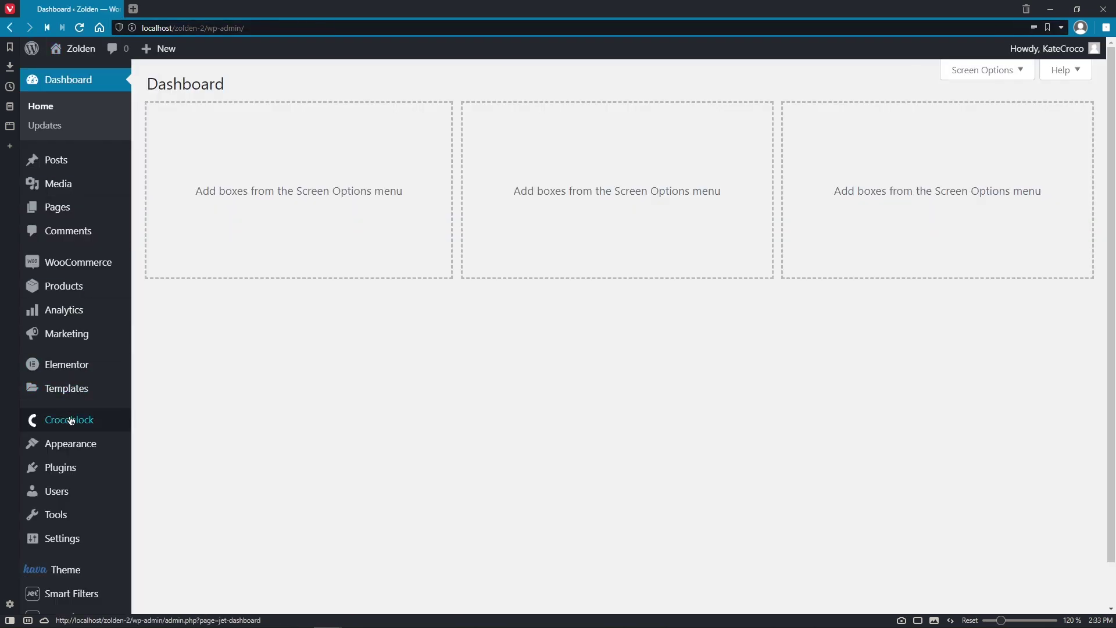
{"action": "mouse_move", "coordinate": [69, 420]}
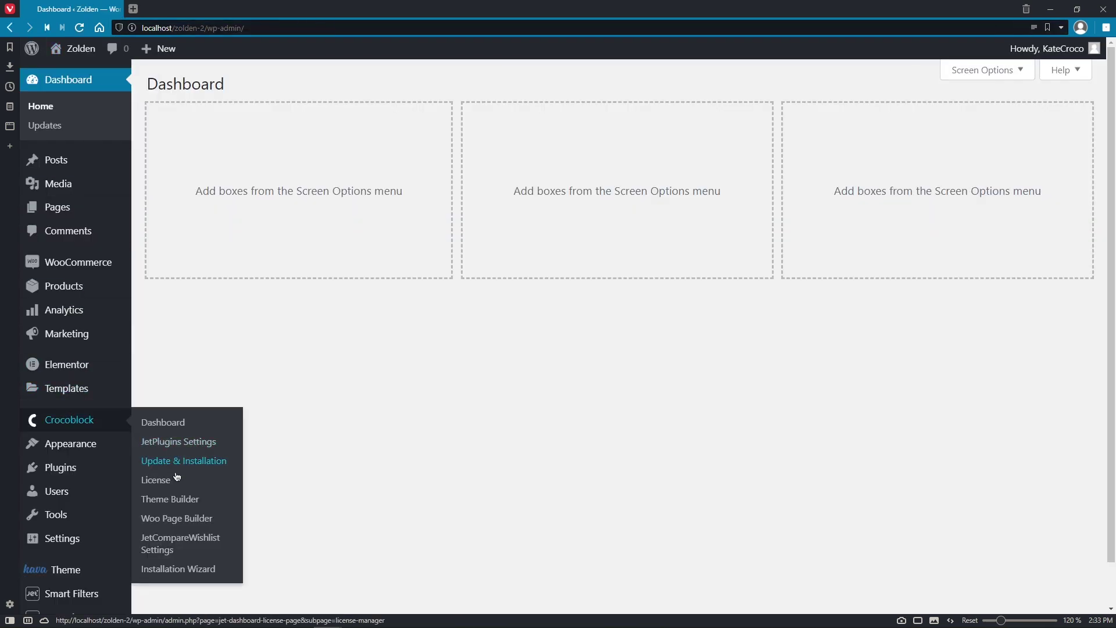
{"action": "left_click", "coordinate": [169, 519]}
{"action": "scroll", "coordinate": [361, 399], "scroll_direction": "down", "scroll_amount": 8}
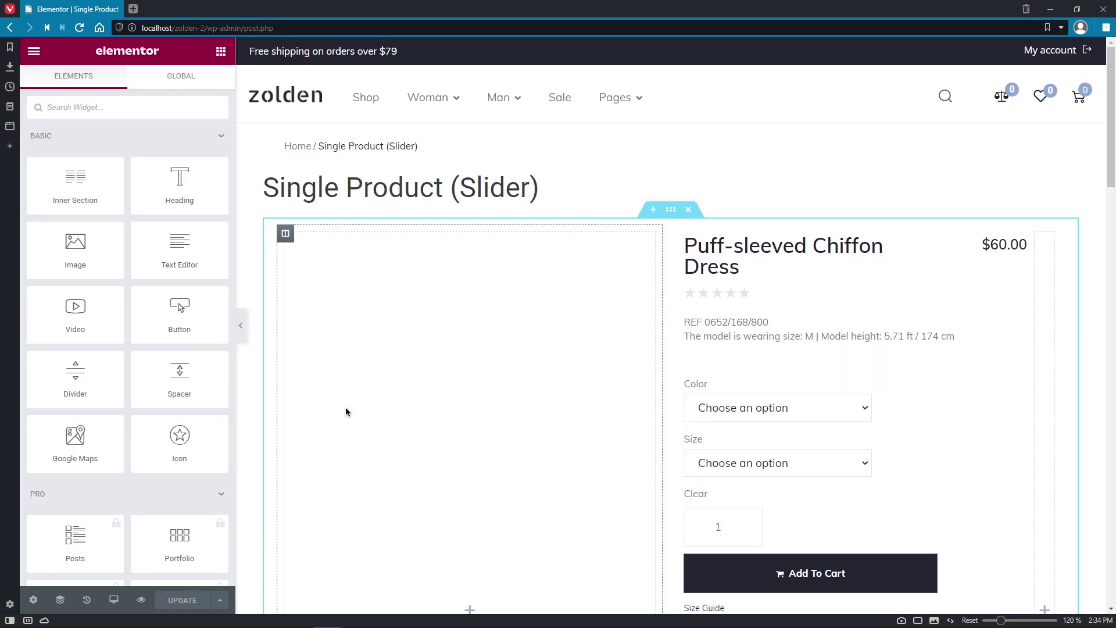
{"action": "left_click", "coordinate": [170, 116]}
{"action": "type", "text": "gallery slider"}
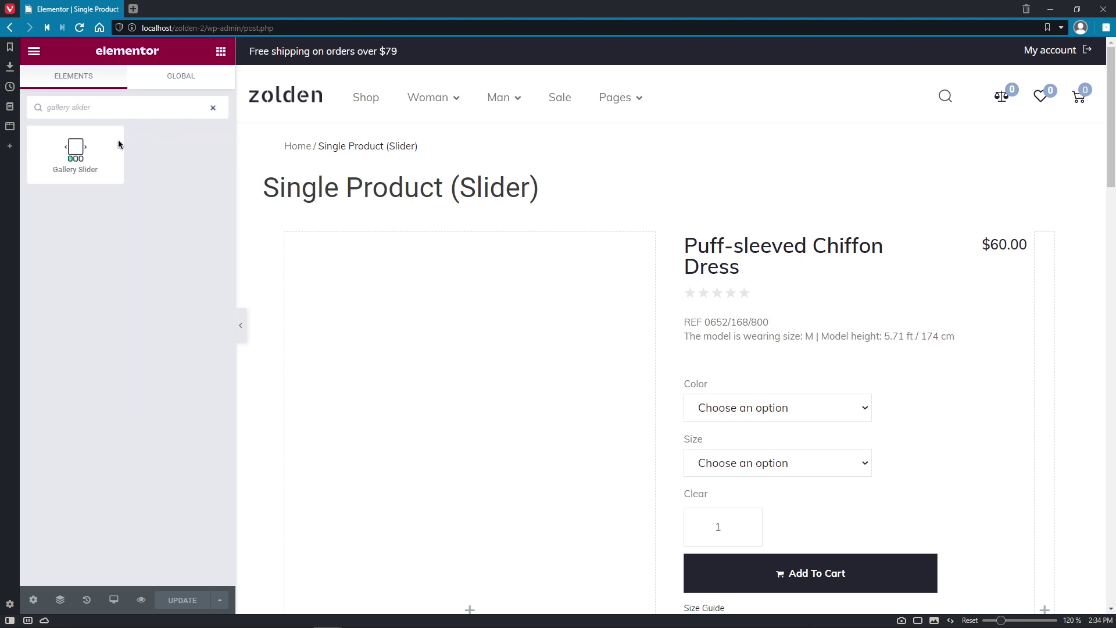
{"action": "left_click_drag", "start_coordinate": [119, 144], "coordinate": [399, 337]}
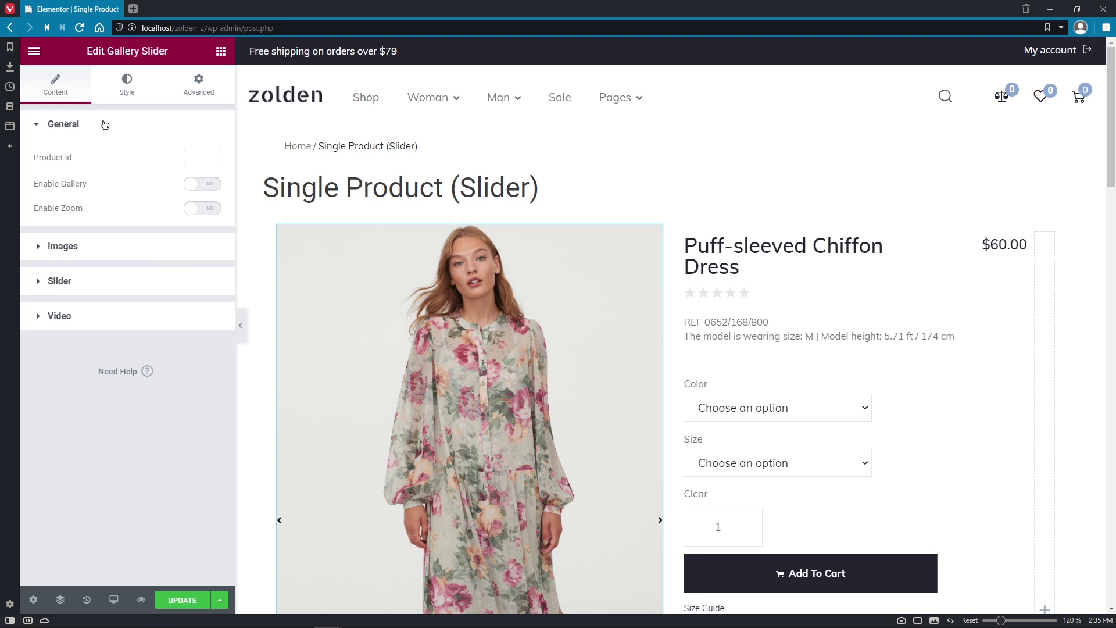
Look over the Gallery Slider's general, image, slider and video settings sections
{"action": "left_click", "coordinate": [105, 125]}
{"action": "left_click", "coordinate": [103, 159]}
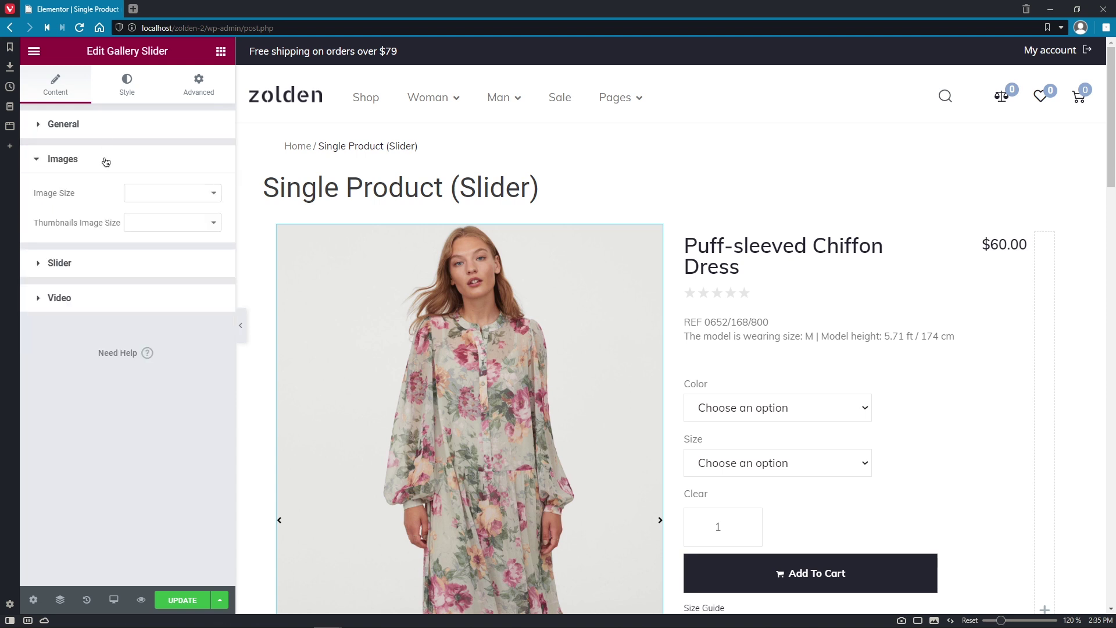
{"action": "left_click", "coordinate": [104, 159]}
{"action": "left_click", "coordinate": [110, 199]}
{"action": "left_click", "coordinate": [111, 200]}
{"action": "left_click", "coordinate": [108, 232]}
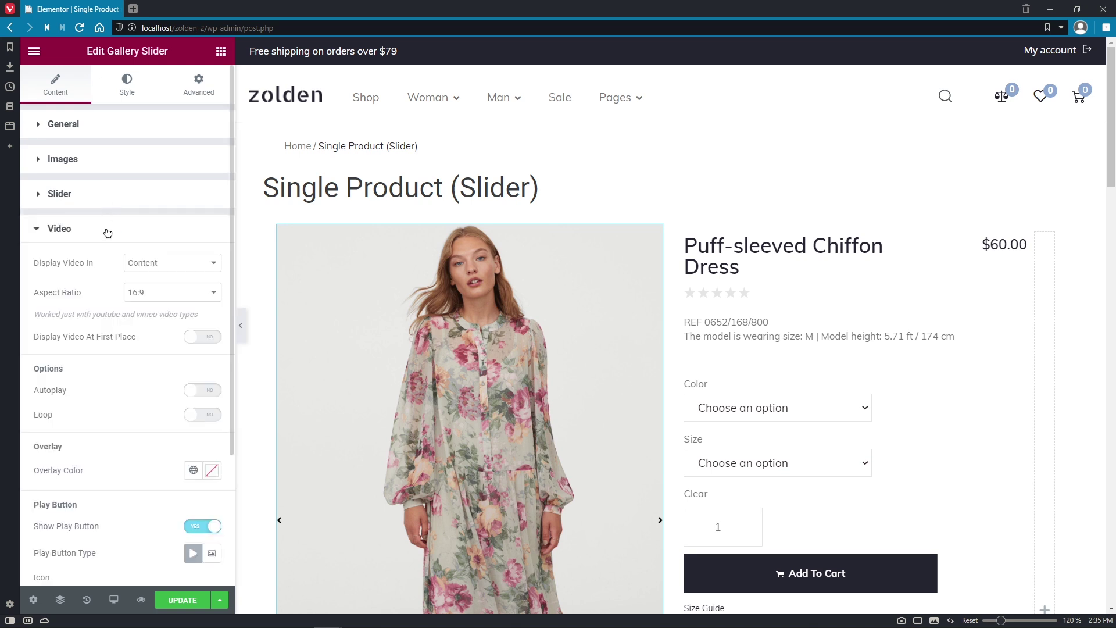
{"action": "left_click", "coordinate": [107, 231]}
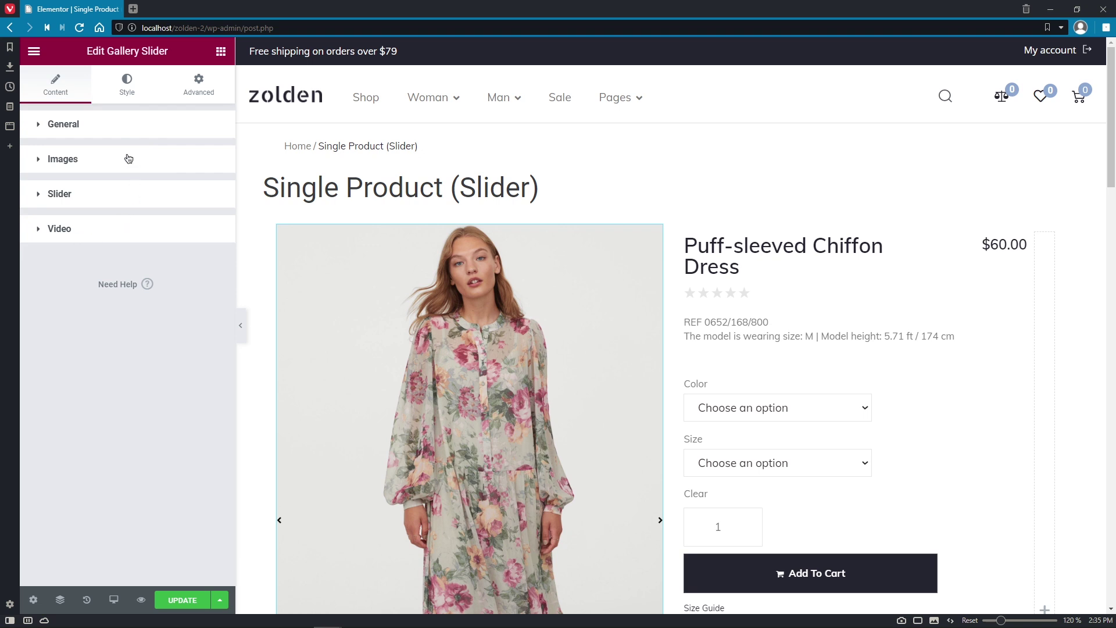
Enable the product gallery lightbox and image zoom, adjusting the zoom magnification
{"action": "left_click", "coordinate": [121, 131]}
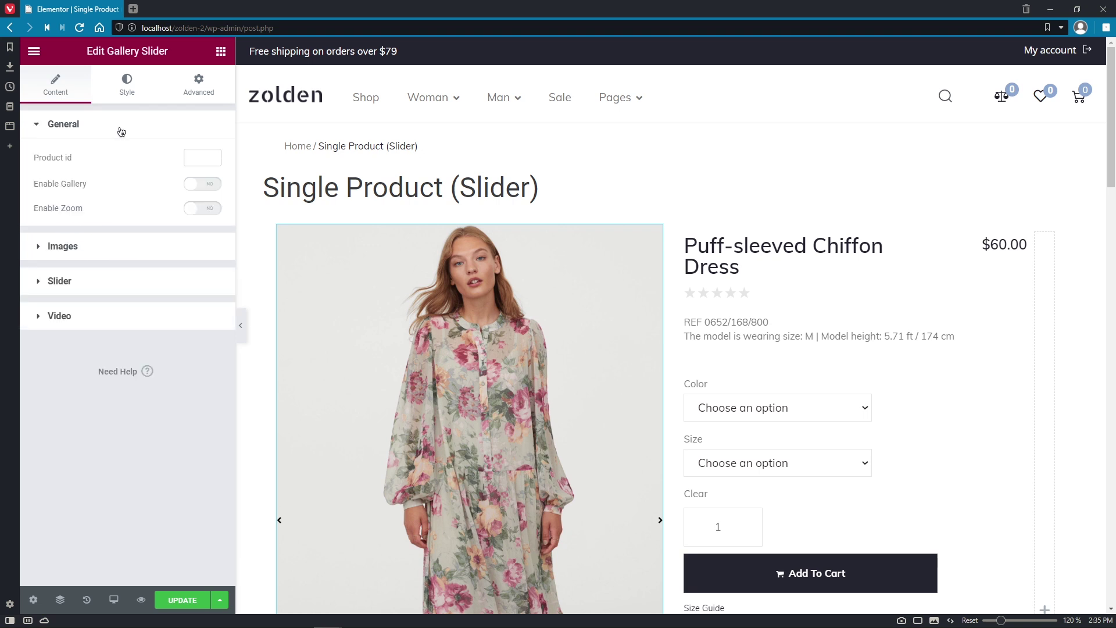
{"action": "left_click", "coordinate": [211, 185]}
{"action": "left_click", "coordinate": [211, 209]}
{"action": "left_click", "coordinate": [203, 235]}
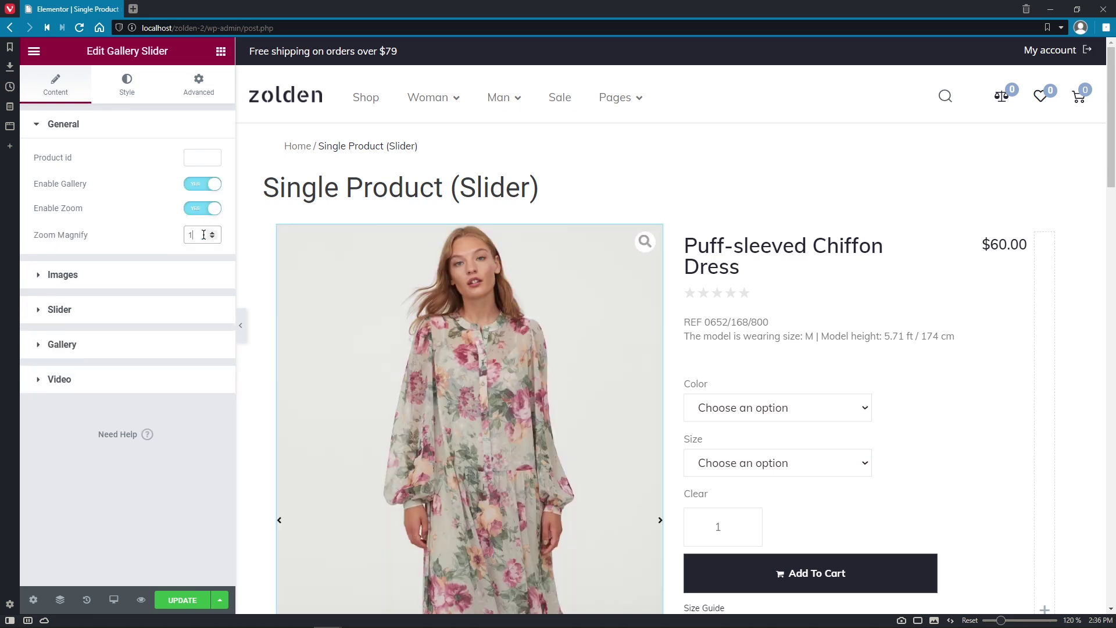
{"action": "type", "text": ".3"}
Set both the main image size and thumbnail image size to Large
{"action": "left_click", "coordinate": [206, 276]}
{"action": "left_click", "coordinate": [213, 193]}
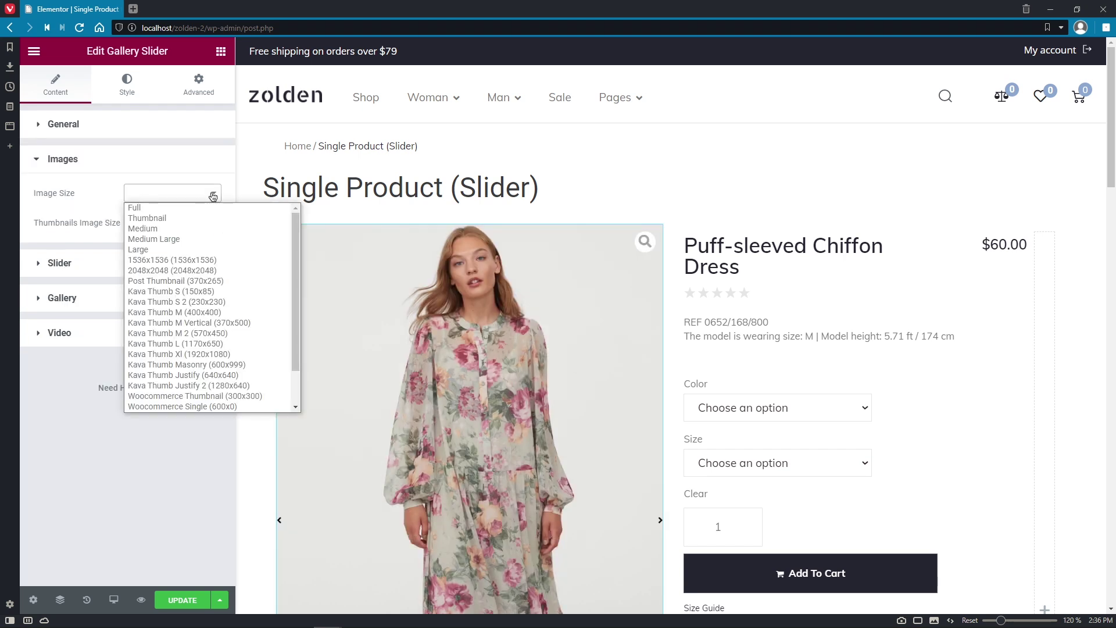
{"action": "left_click", "coordinate": [212, 249]}
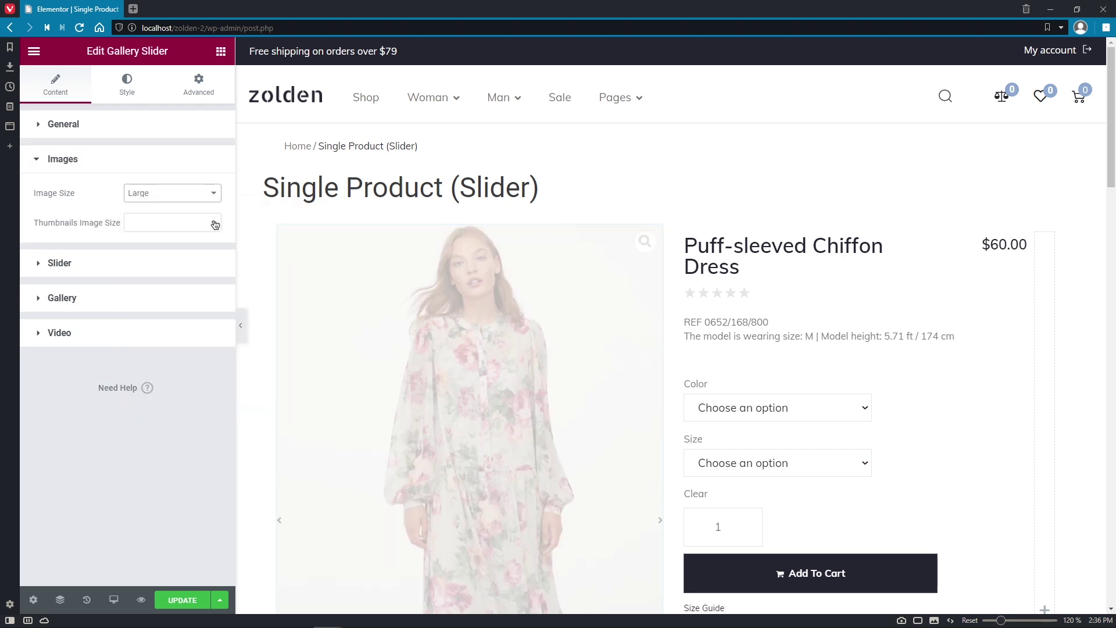
{"action": "left_click", "coordinate": [215, 223]}
{"action": "left_click", "coordinate": [200, 280]}
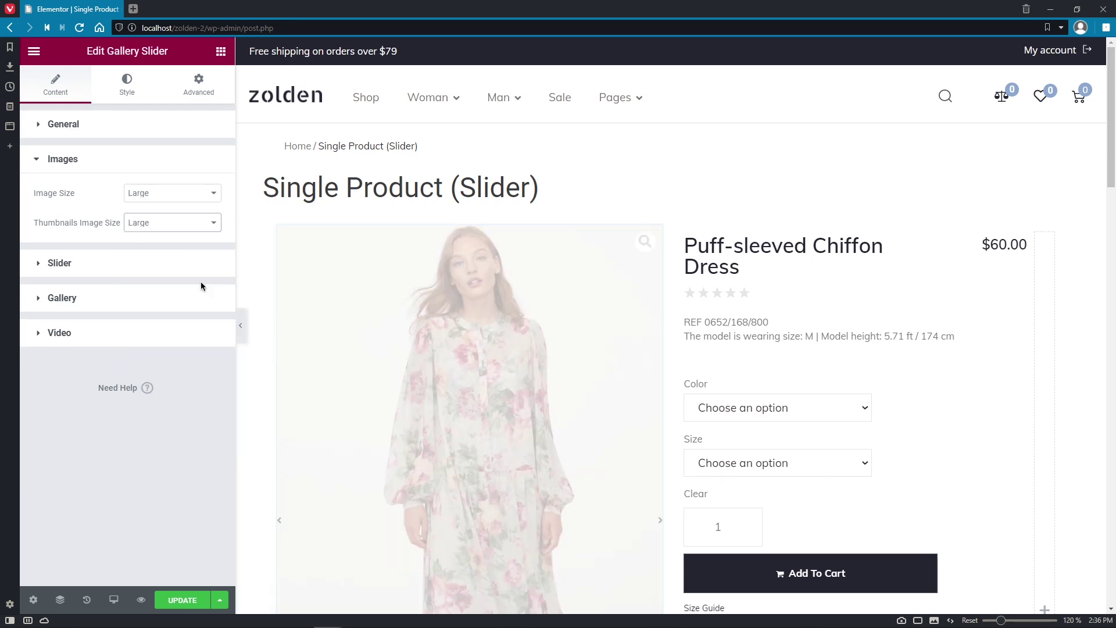
Turn on slider syncing and equal slide height, set sensitivity 20, and hide navigation arrows
{"action": "left_click", "coordinate": [201, 267]}
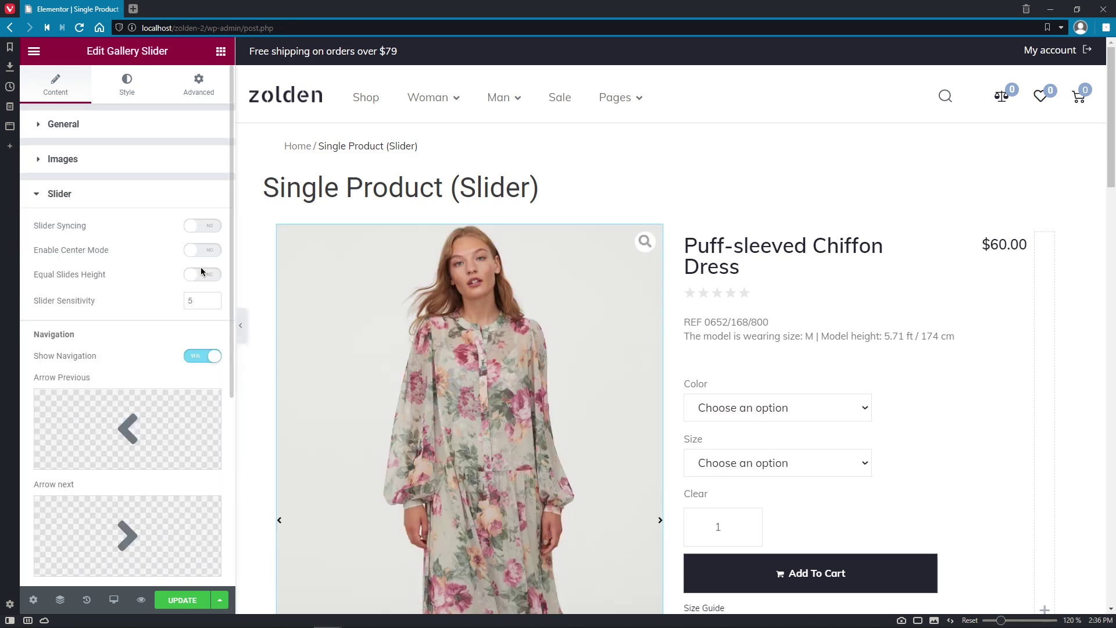
{"action": "left_click", "coordinate": [205, 230]}
{"action": "left_click", "coordinate": [214, 276]}
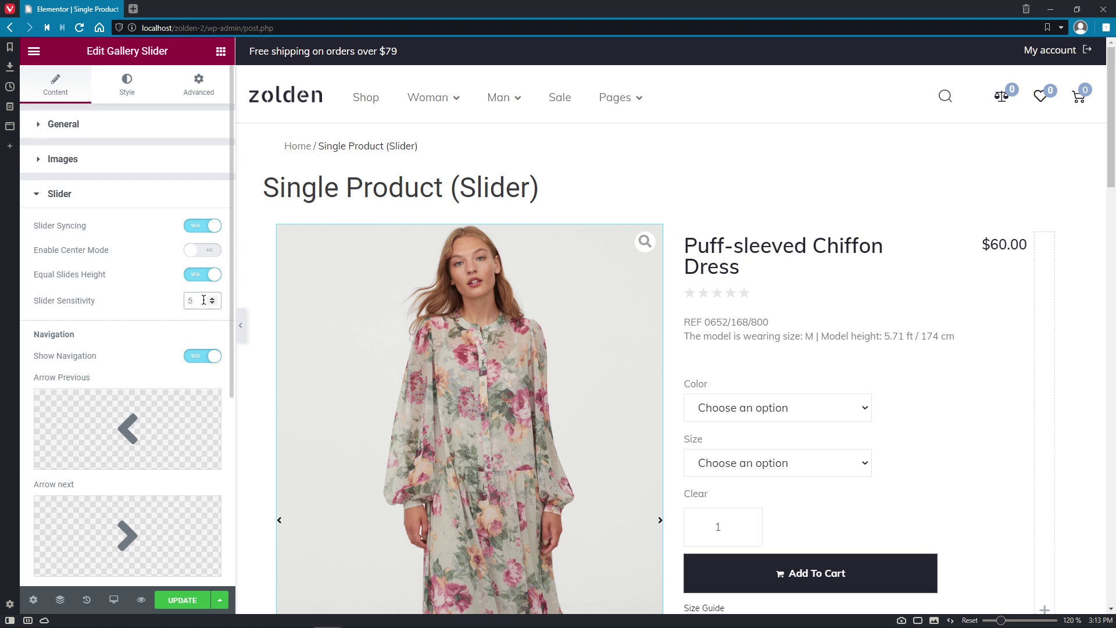
{"action": "key", "text": "BackSpace"}
{"action": "type", "text": "20"}
{"action": "left_click", "coordinate": [203, 356]}
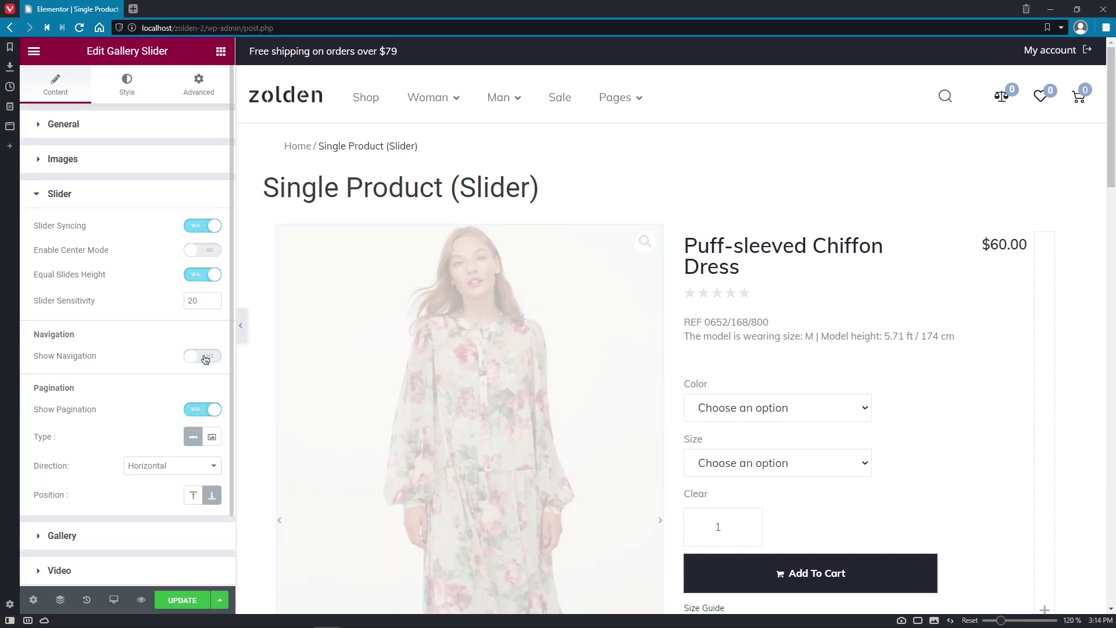
{"action": "left_click", "coordinate": [204, 356]}
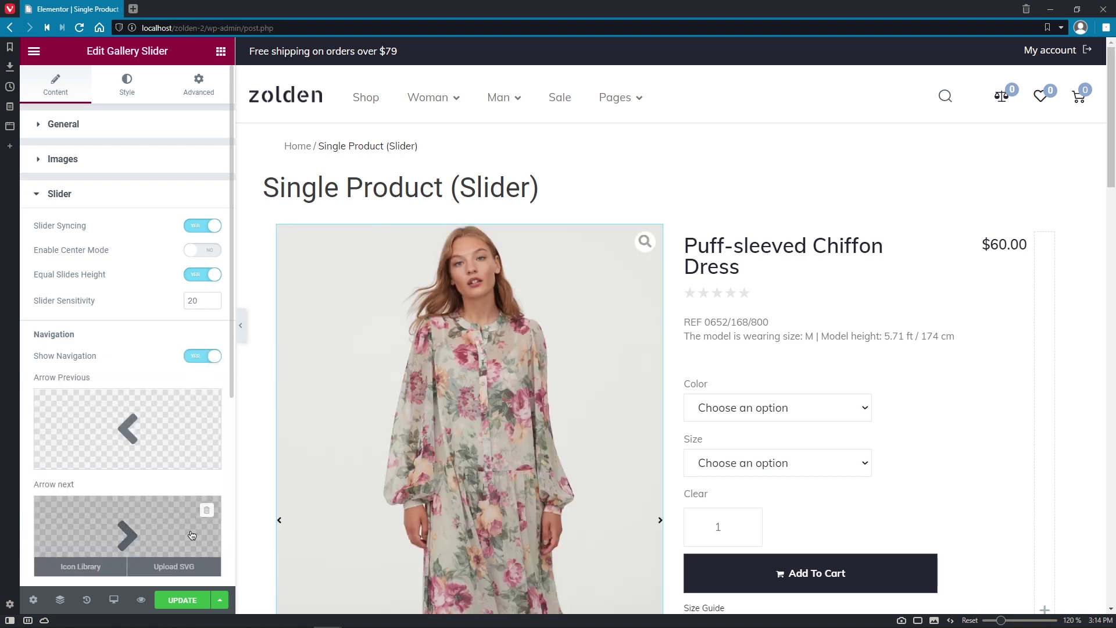
{"action": "left_click", "coordinate": [200, 356]}
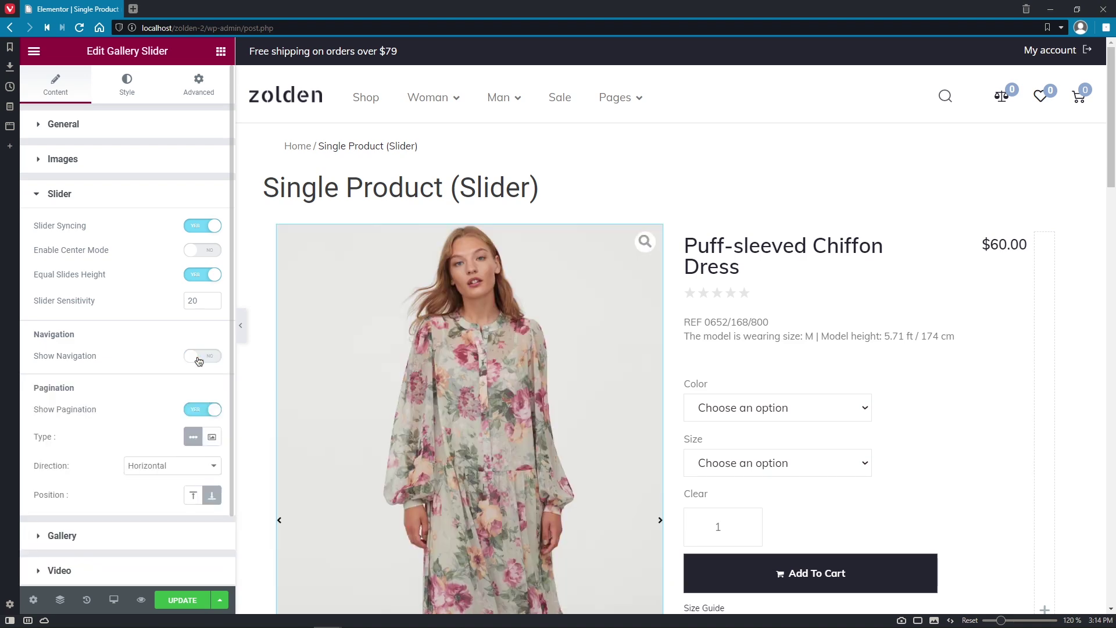
{"action": "scroll", "coordinate": [1089, 386], "scroll_direction": "down", "scroll_amount": 6}
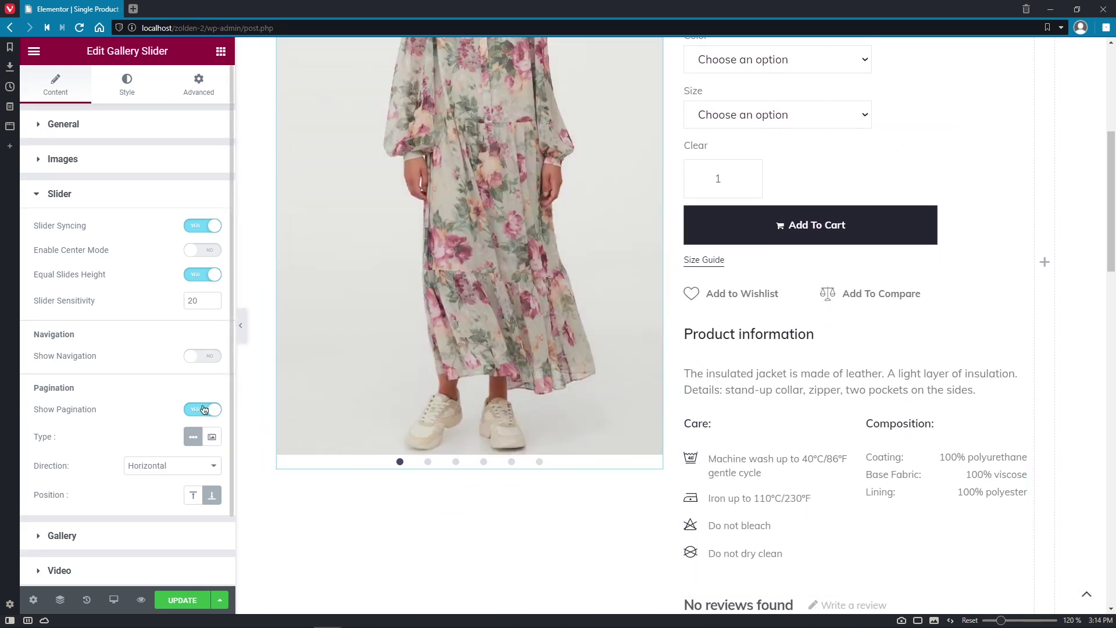
Switch pagination to thumbnails in a vertical column at the start (left) position
{"action": "left_click", "coordinate": [212, 437]}
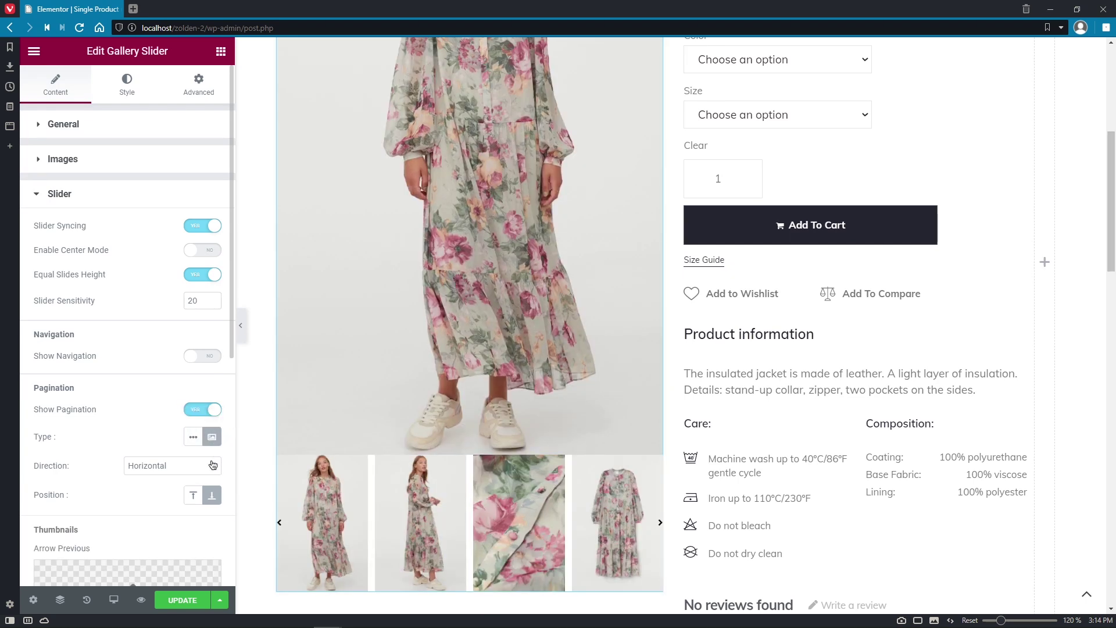
{"action": "left_click", "coordinate": [213, 466]}
{"action": "key", "text": "Up"}
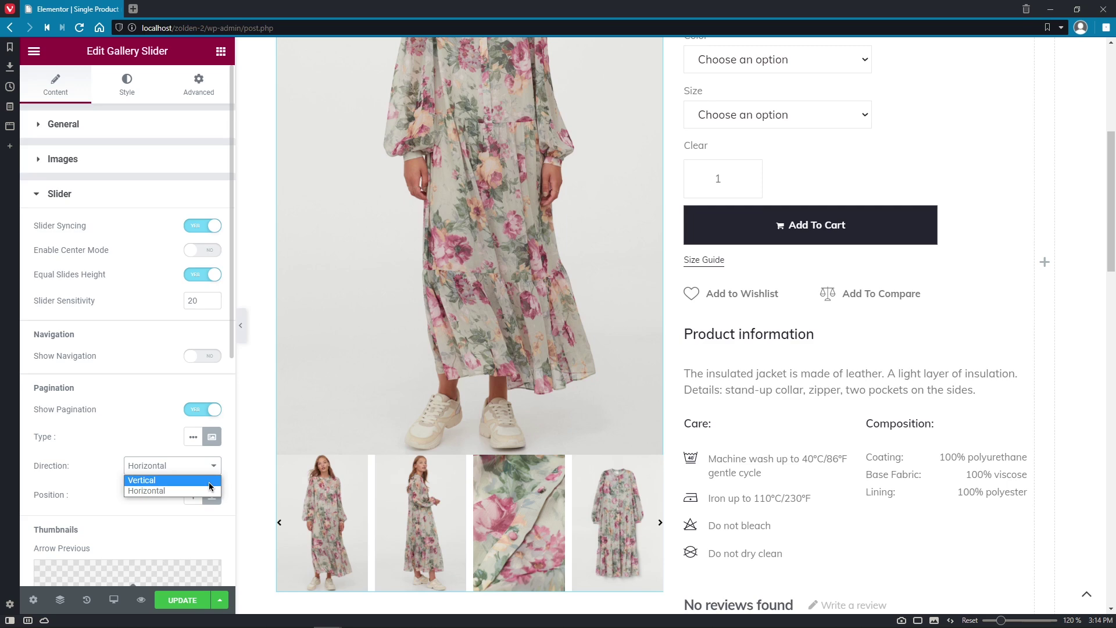
{"action": "key", "text": "Return"}
{"action": "left_click", "coordinate": [210, 498]}
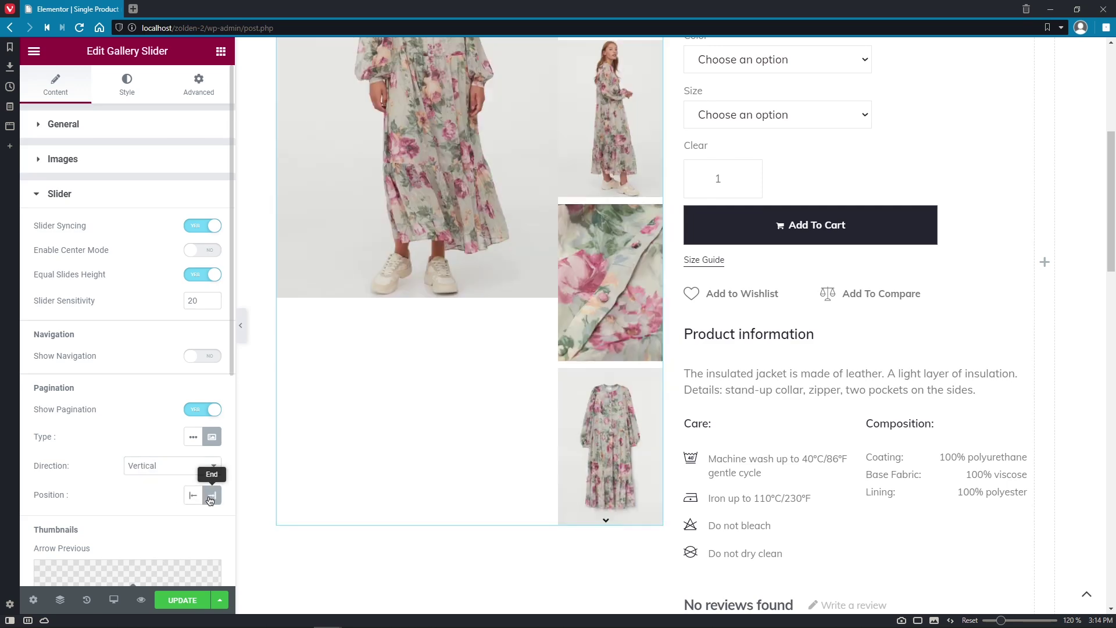
{"action": "left_click", "coordinate": [192, 494]}
Remove the thumbnail arrow icons and keep 4 visible thumbnails
{"action": "left_click_drag", "start_coordinate": [231, 369], "coordinate": [222, 531]}
{"action": "scroll", "coordinate": [223, 531], "scroll_direction": "down", "scroll_amount": 2}
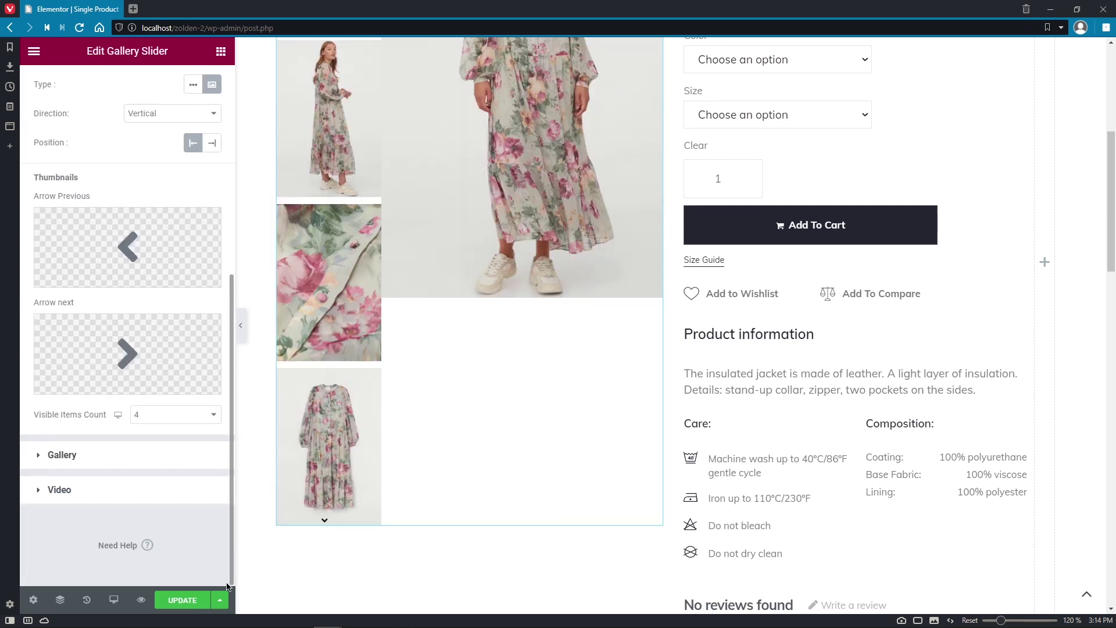
{"action": "mouse_move", "coordinate": [206, 261]}
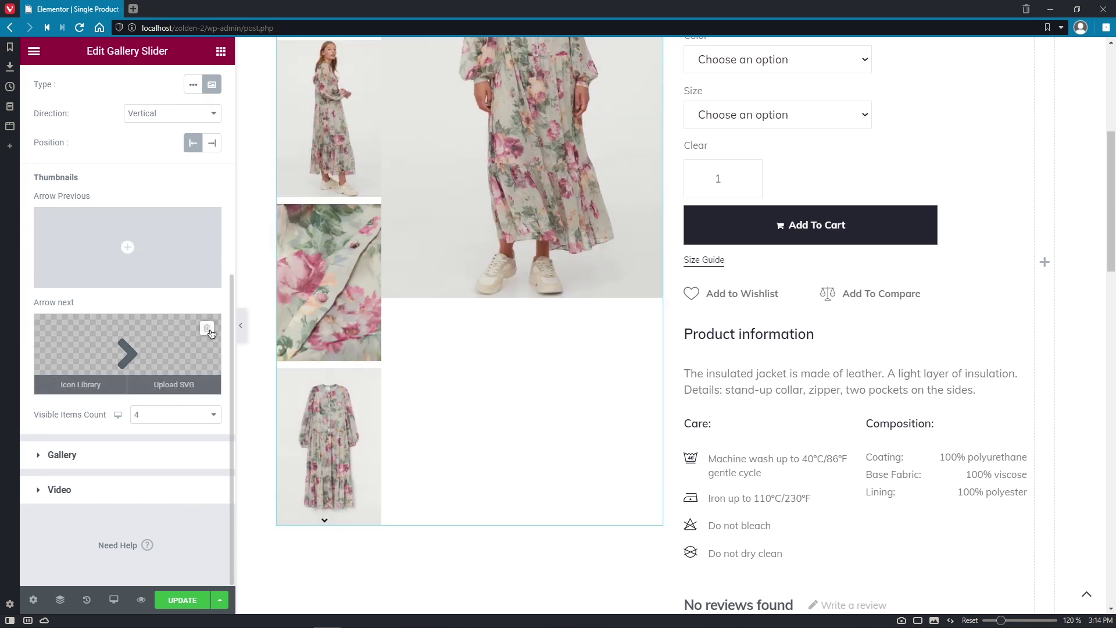
{"action": "left_click", "coordinate": [213, 336]}
{"action": "left_click", "coordinate": [217, 419]}
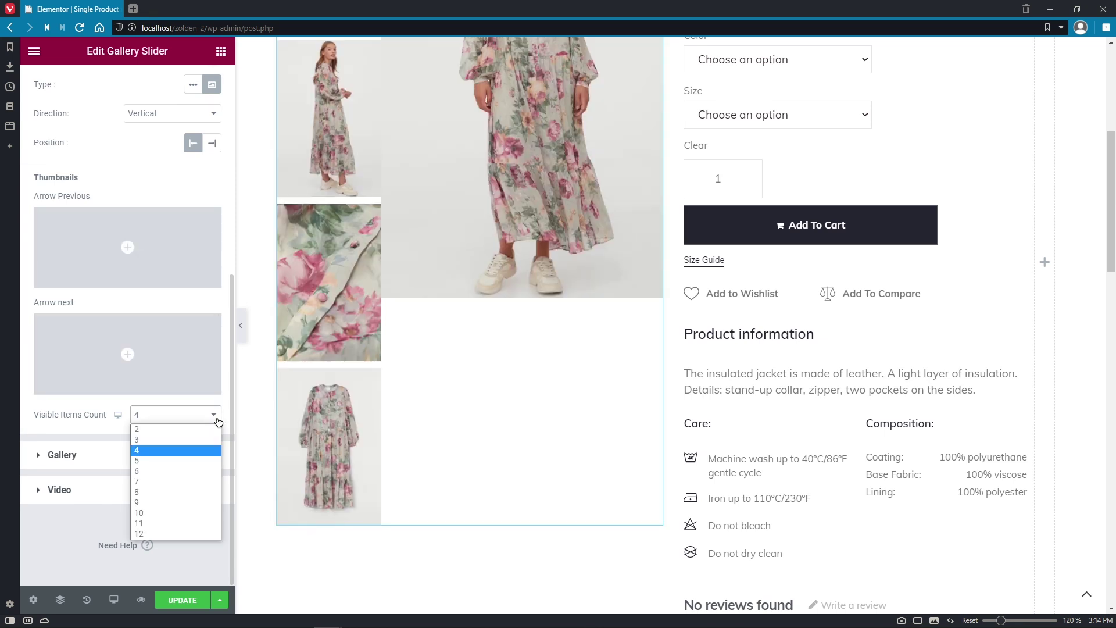
{"action": "left_click", "coordinate": [212, 452]}
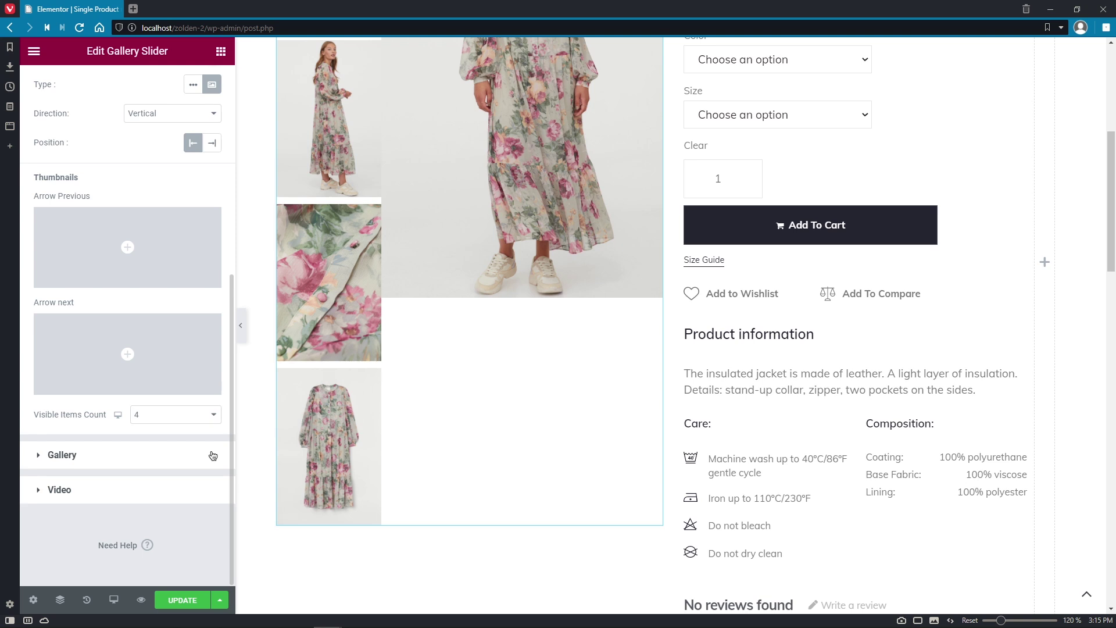
{"action": "left_click", "coordinate": [212, 455]}
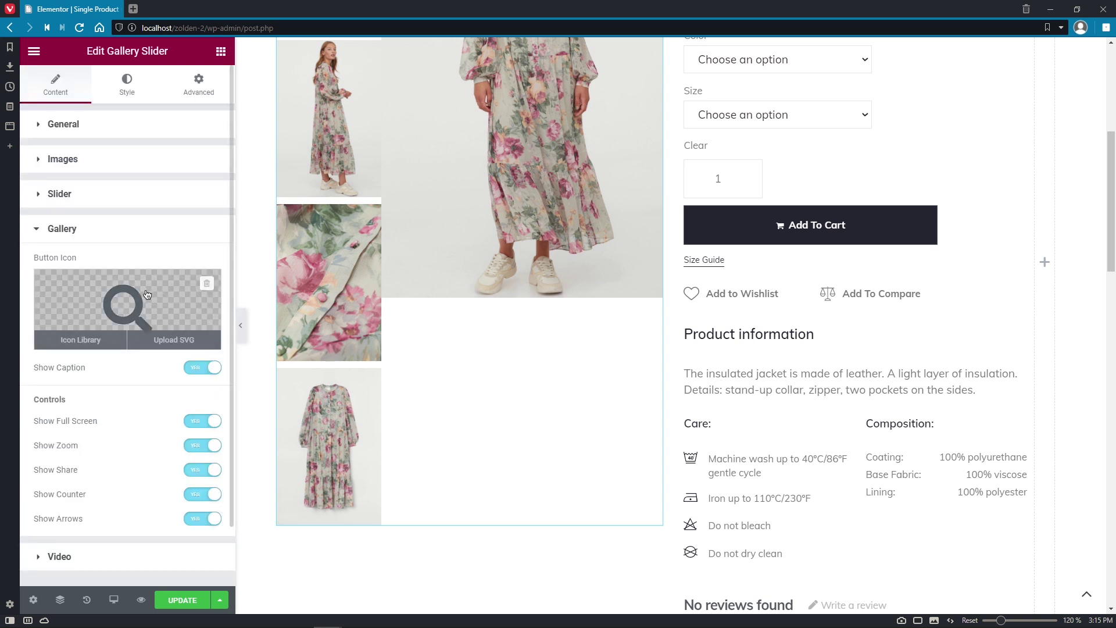
Upload the thin magnifier SVG from the Media Library as the gallery button icon
{"action": "mouse_move", "coordinate": [162, 317]}
{"action": "left_click", "coordinate": [165, 340]}
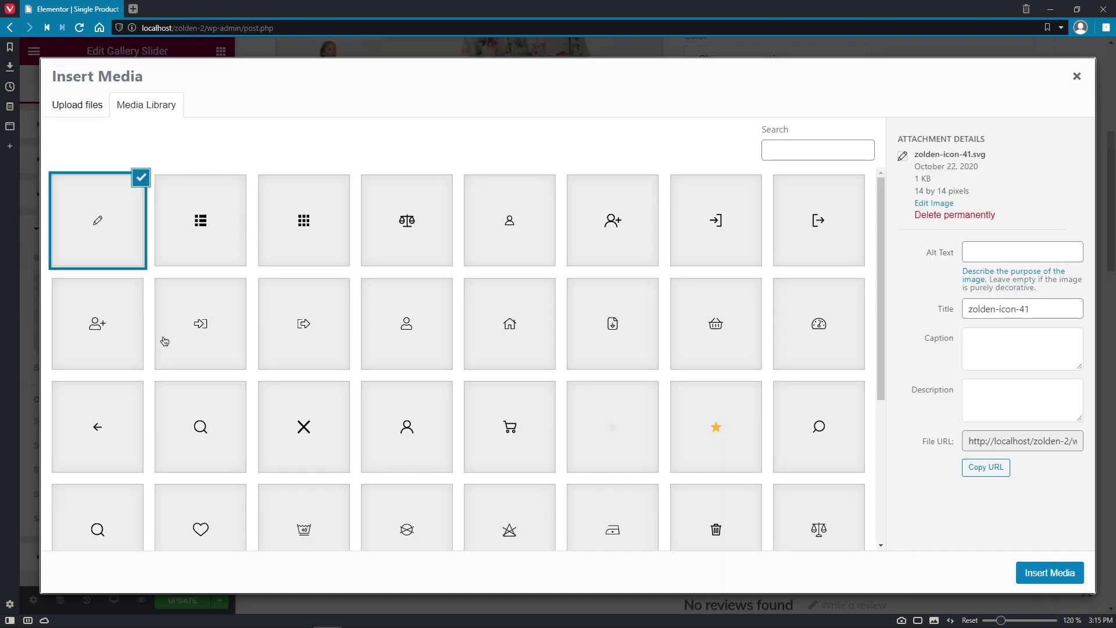
{"action": "left_click", "coordinate": [792, 438]}
{"action": "left_click", "coordinate": [1049, 573]}
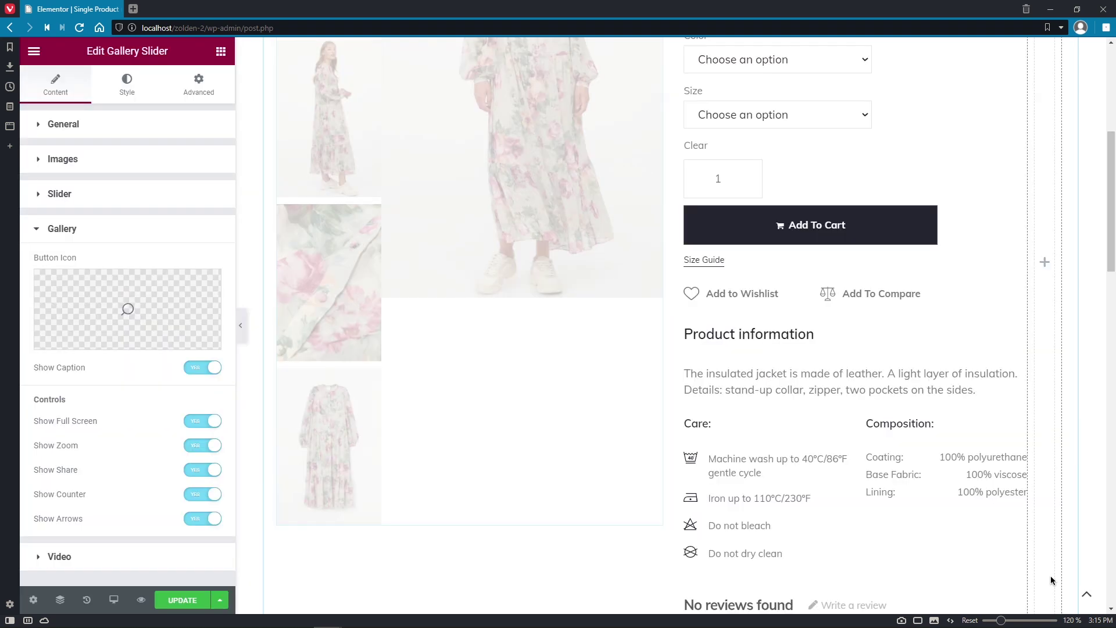
{"action": "scroll", "coordinate": [1053, 521], "scroll_direction": "up", "scroll_amount": 3}
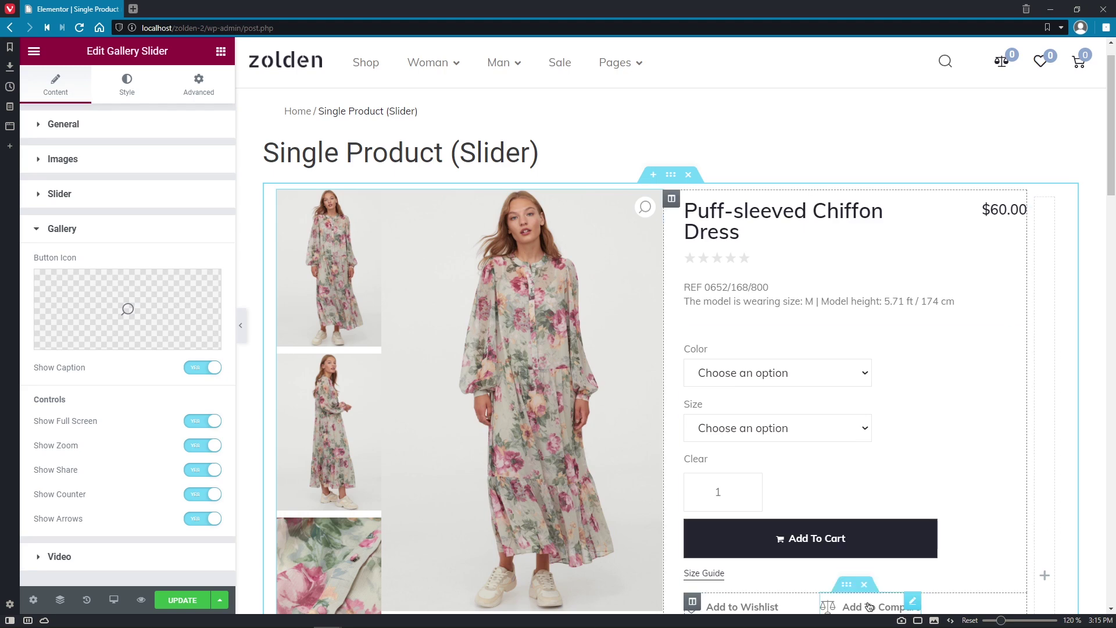
{"action": "left_click", "coordinate": [186, 559]}
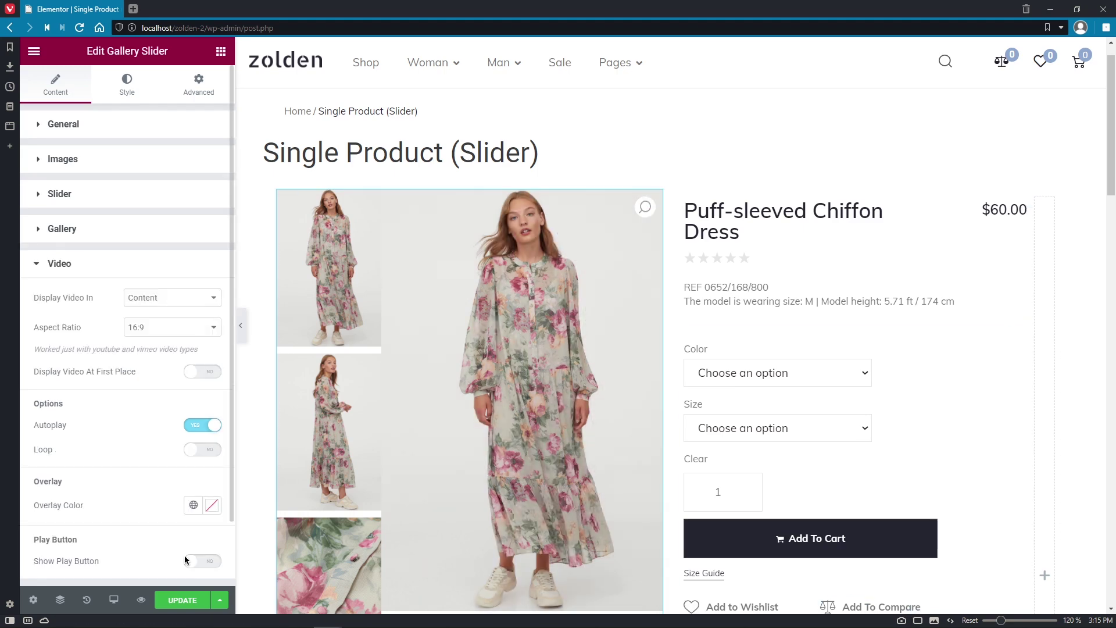
Keep the video in content, turn on Loop and Display Video At First Place
{"action": "left_click", "coordinate": [217, 300]}
{"action": "left_click", "coordinate": [213, 316]}
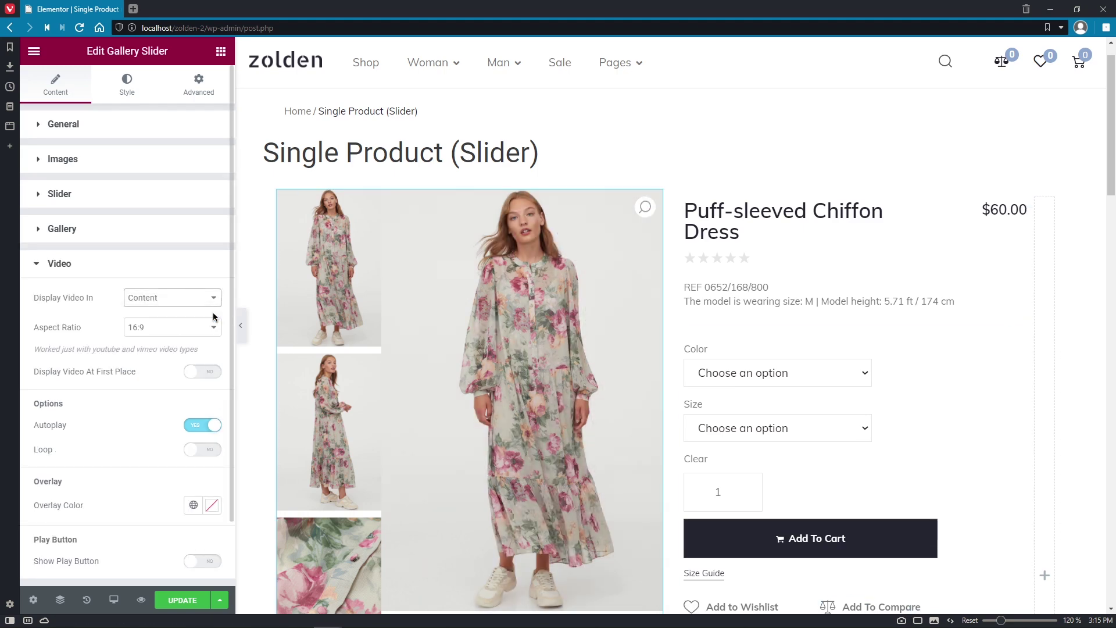
{"action": "left_click", "coordinate": [204, 449]}
{"action": "left_click_drag", "start_coordinate": [231, 451], "coordinate": [231, 485]}
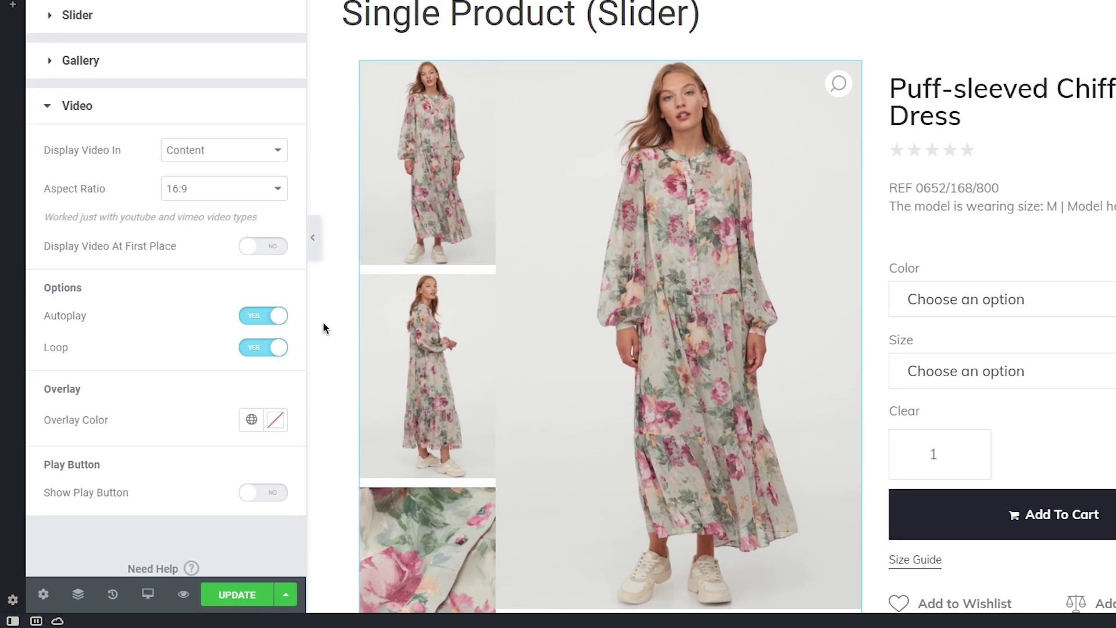
{"action": "left_click", "coordinate": [281, 253]}
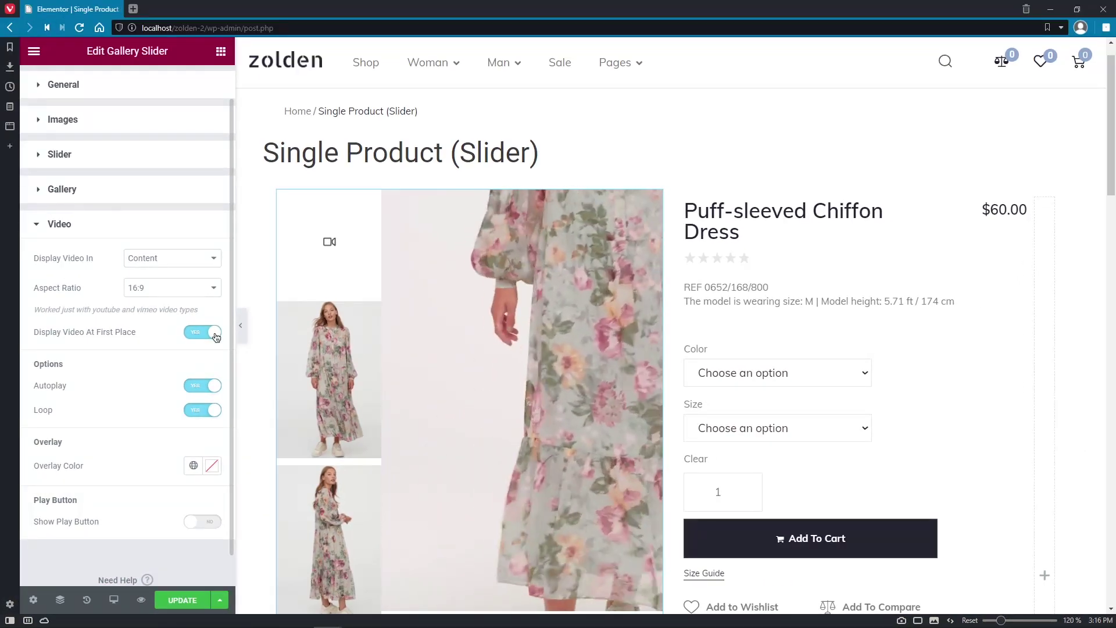
{"action": "scroll", "coordinate": [209, 331], "scroll_direction": "up", "scroll_amount": 1}
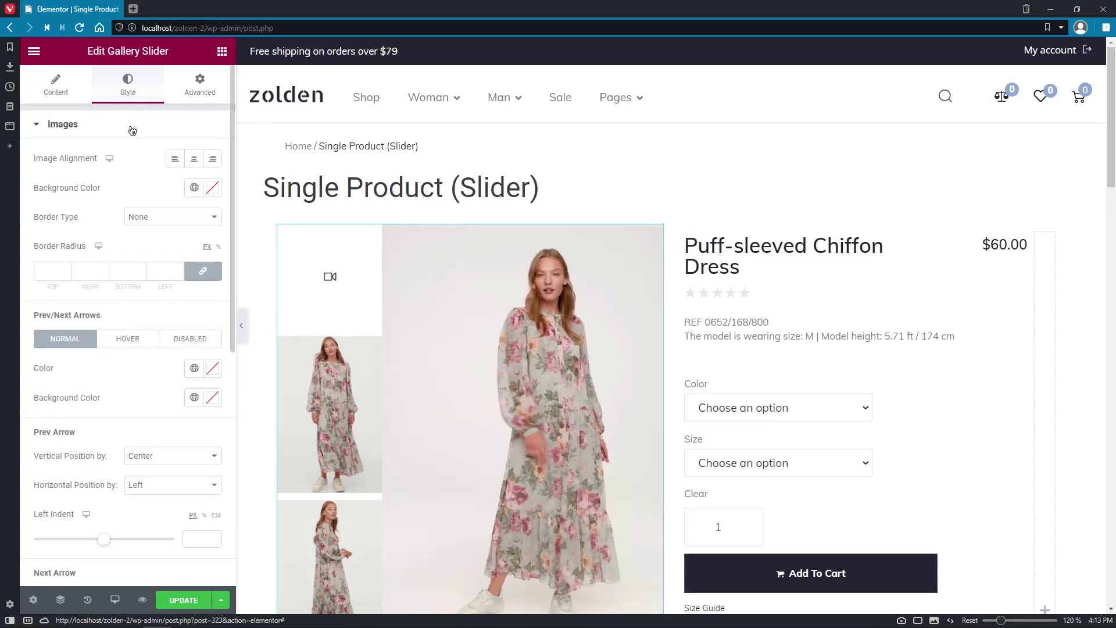
Style the thumbnails with width 132, 18 space between items, and an unlinked right gutter of 15
{"action": "left_click", "coordinate": [133, 133]}
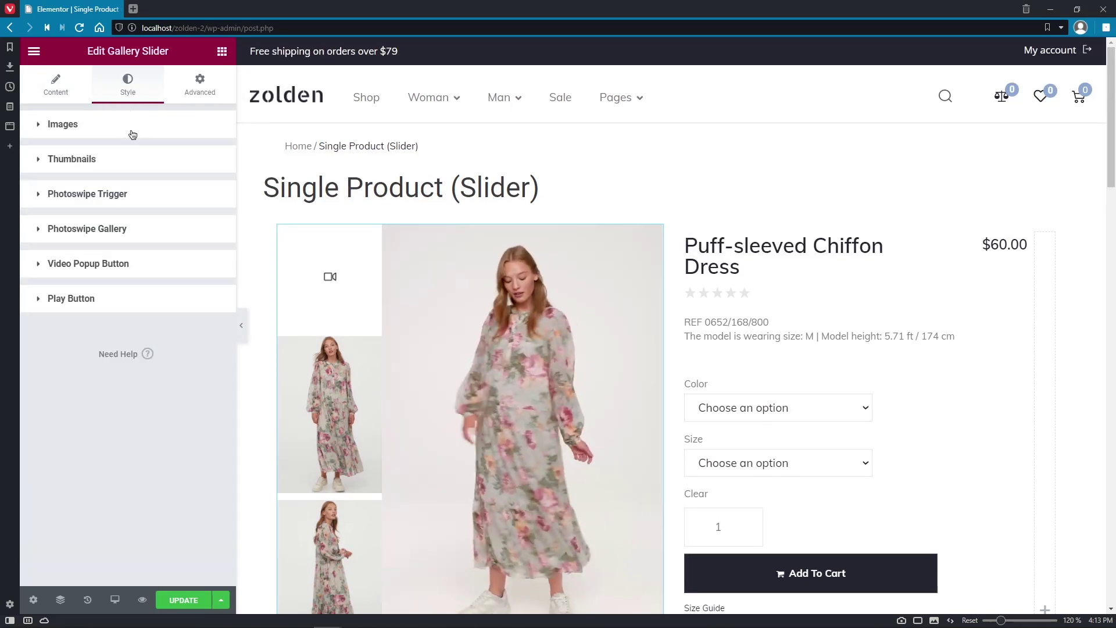
{"action": "left_click", "coordinate": [132, 165]}
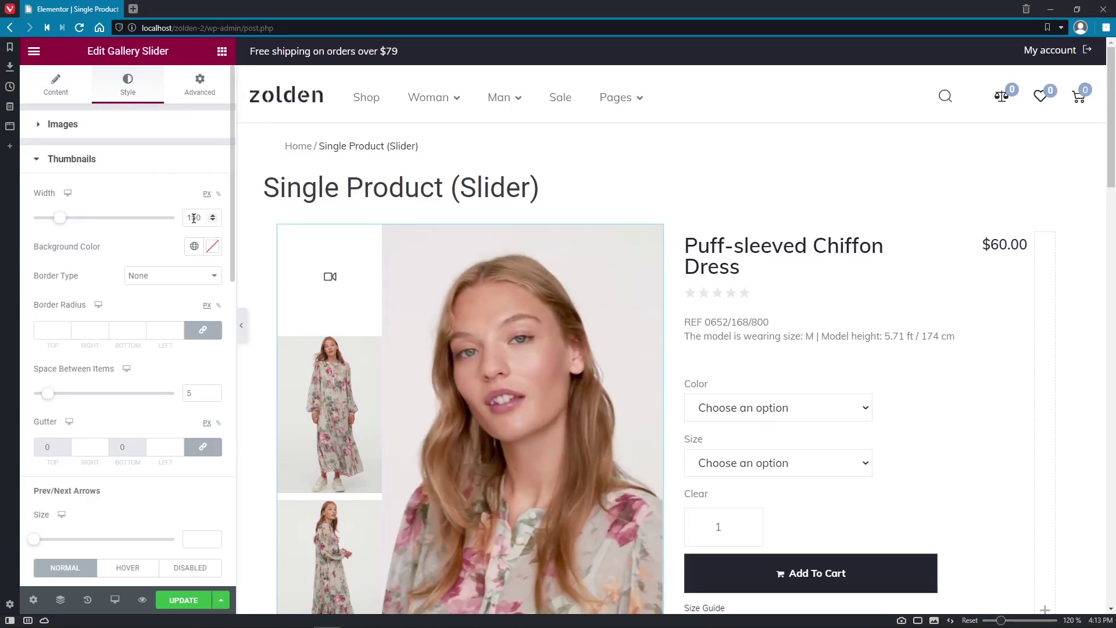
{"action": "left_click_drag", "start_coordinate": [193, 218], "coordinate": [206, 221]}
{"action": "type", "text": "32"}
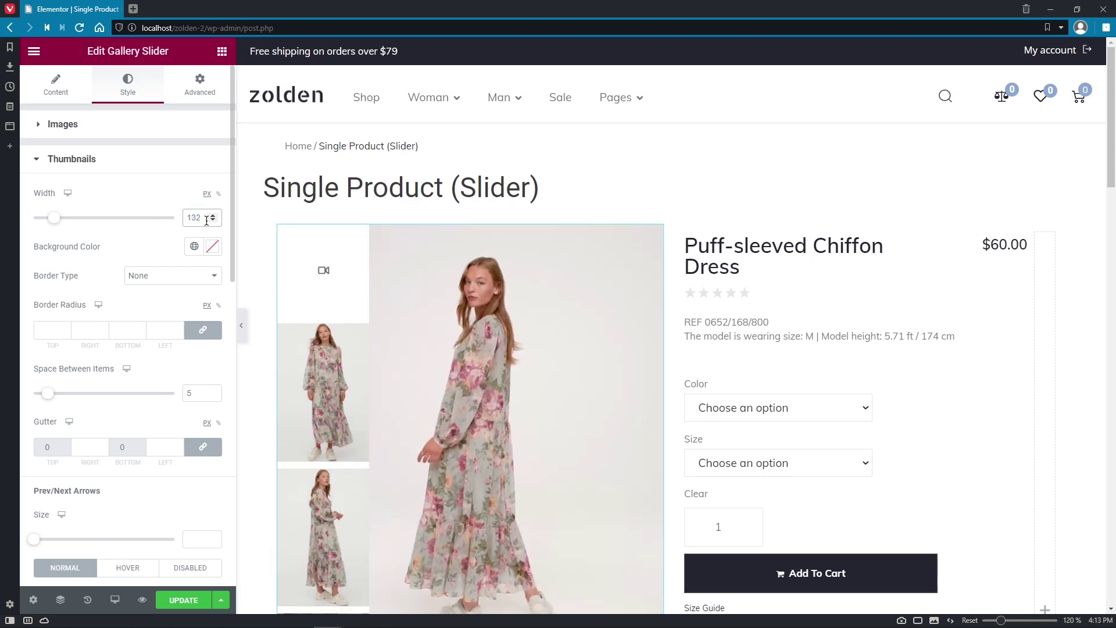
{"action": "left_click", "coordinate": [188, 393]}
{"action": "type", "text": "18"}
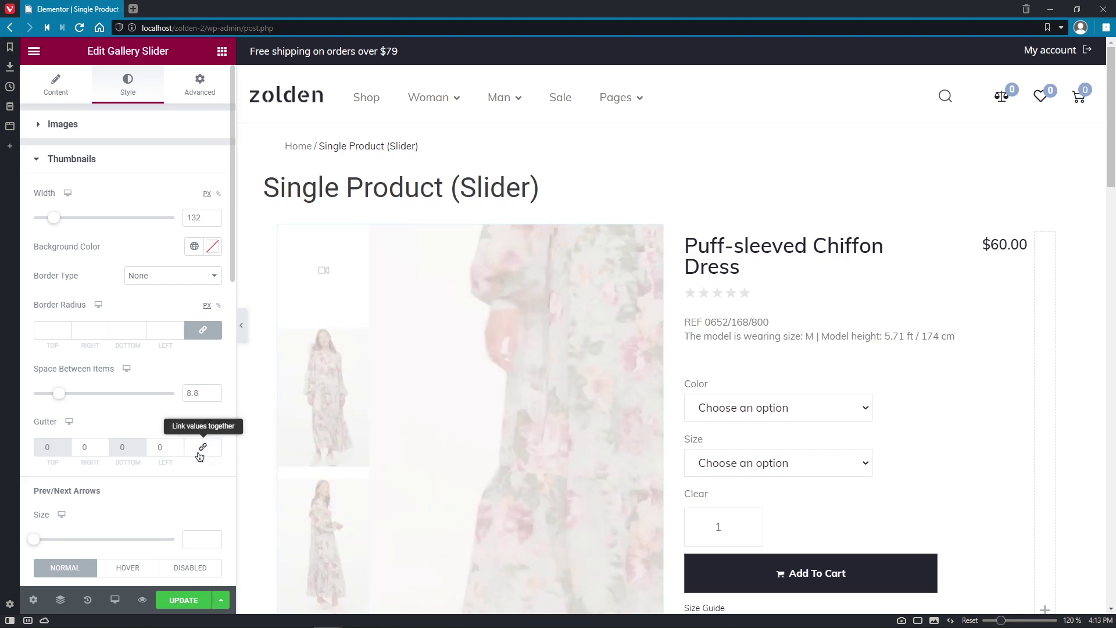
{"action": "left_click", "coordinate": [201, 447]}
{"action": "left_click", "coordinate": [84, 447]}
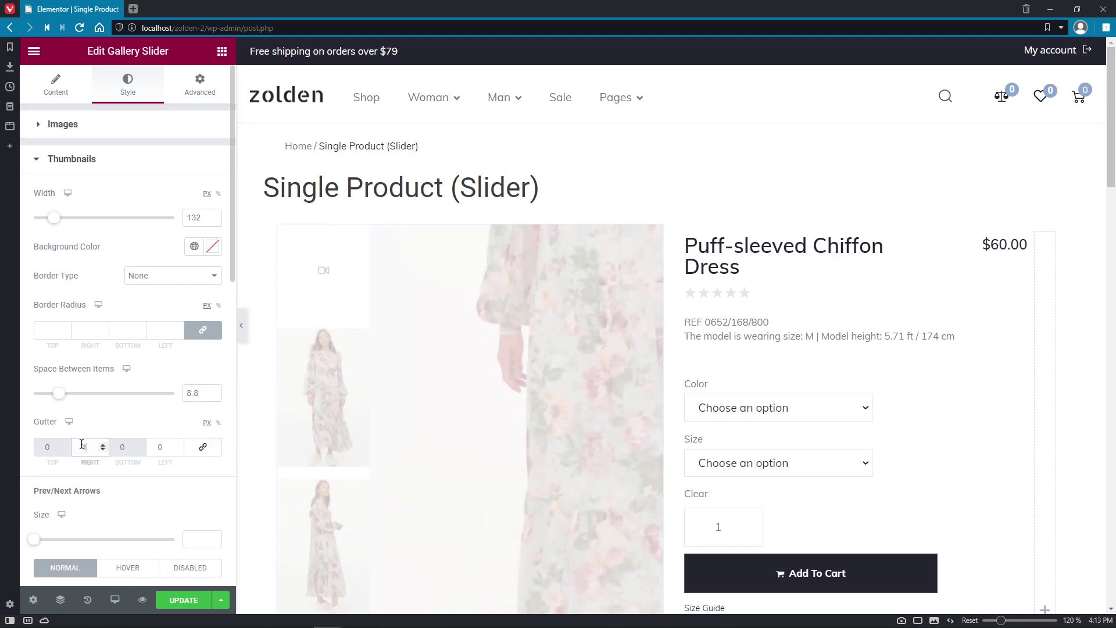
{"action": "type", "text": "15"}
{"action": "left_click", "coordinate": [177, 160]}
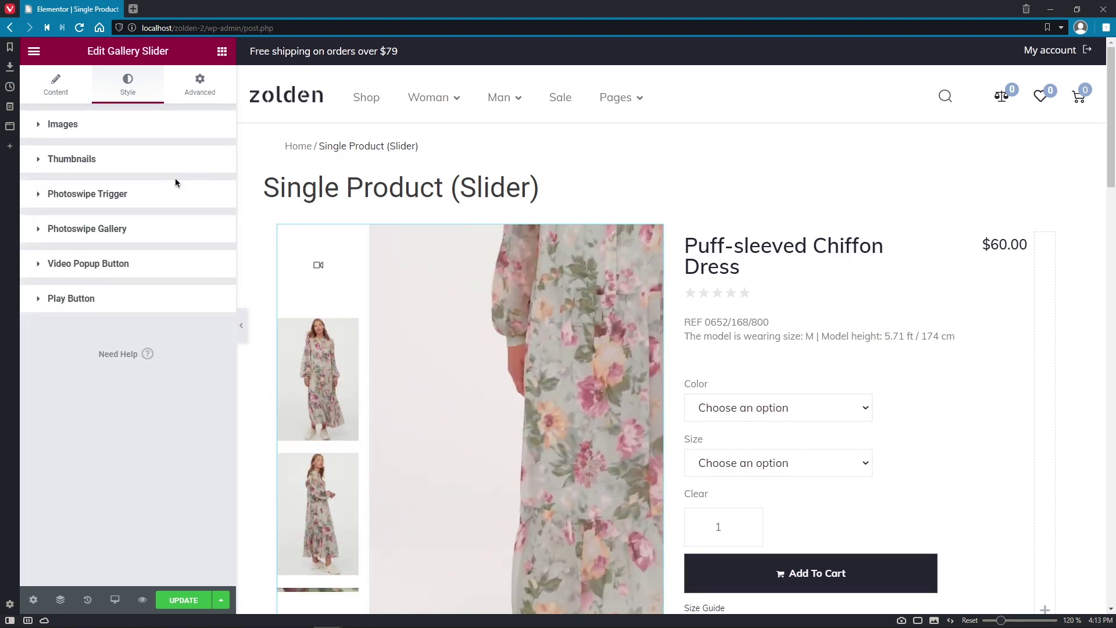
Make the lightbox trigger show on hover at Top Left, size 50, margin 20
{"action": "left_click", "coordinate": [176, 193]}
{"action": "left_click", "coordinate": [201, 227]}
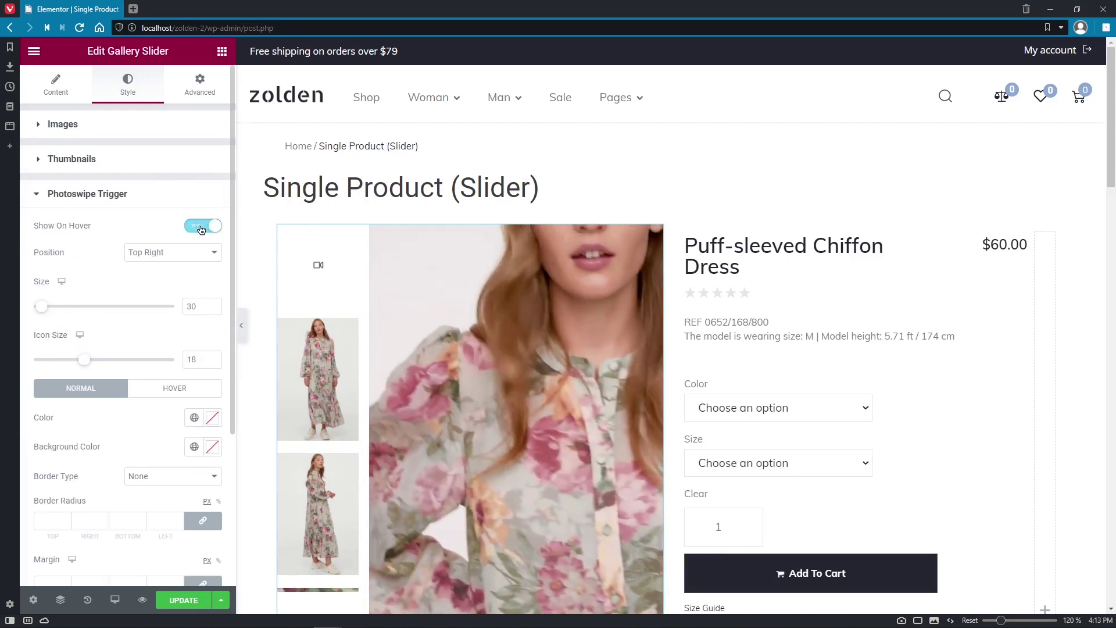
{"action": "left_click", "coordinate": [213, 252]}
{"action": "left_click", "coordinate": [204, 298]}
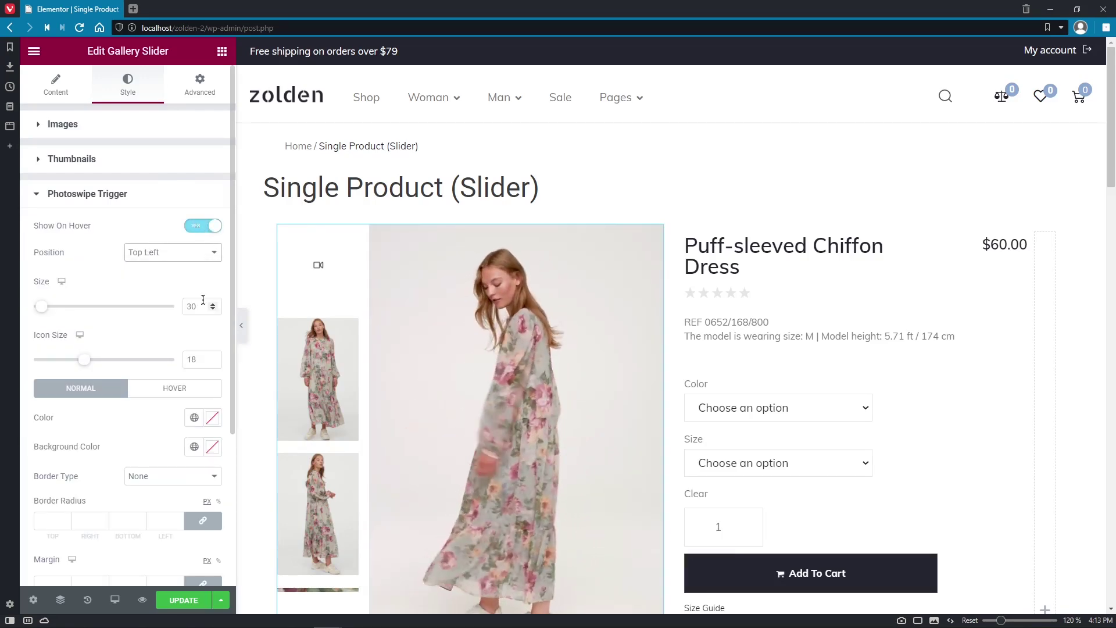
{"action": "double_click", "coordinate": [183, 306]}
{"action": "type", "text": "5"}
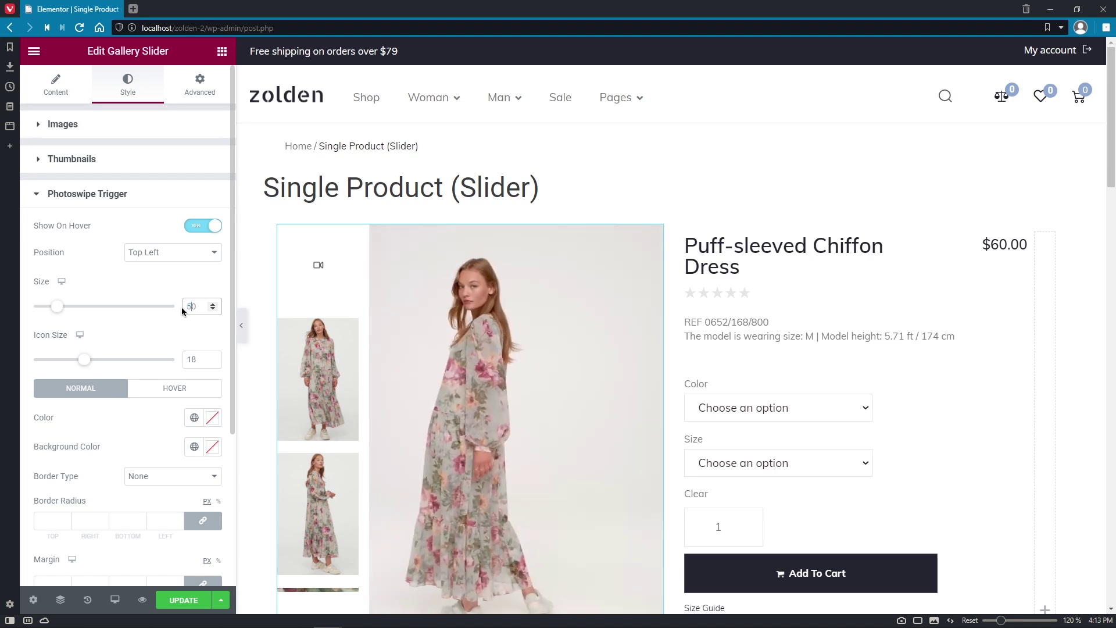
{"action": "scroll", "coordinate": [221, 369], "scroll_direction": "down", "scroll_amount": 5}
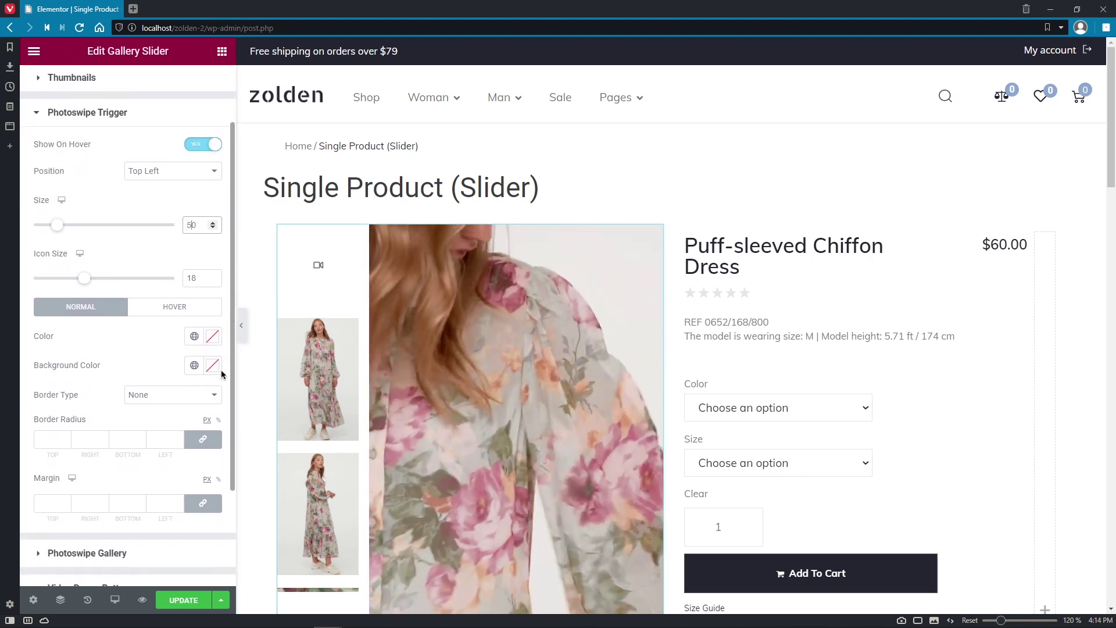
{"action": "left_click", "coordinate": [154, 416]}
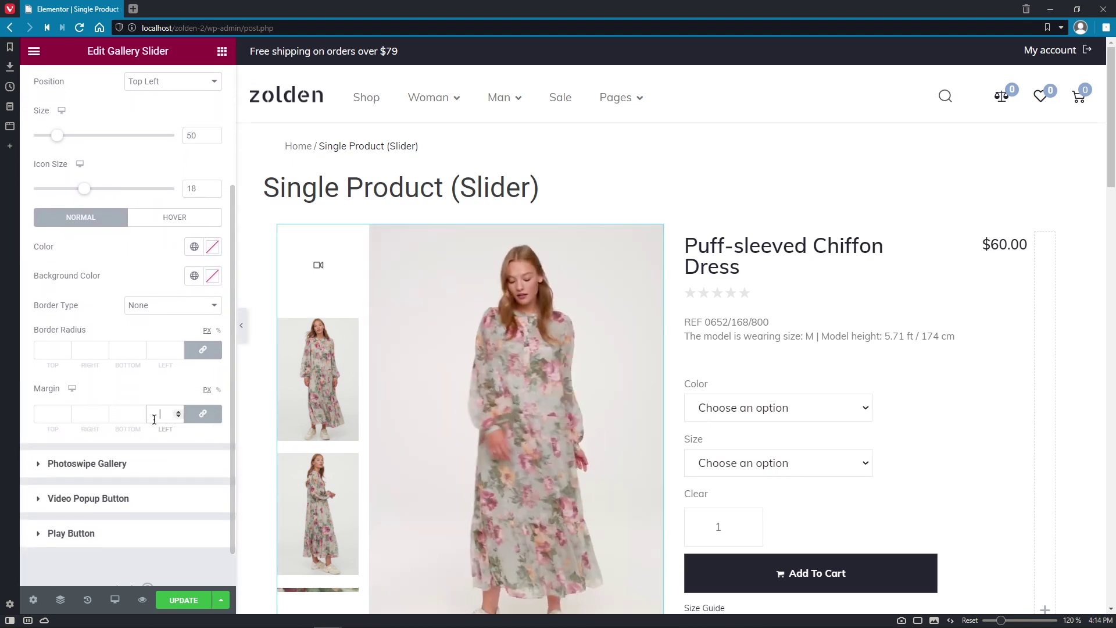
{"action": "type", "text": "20"}
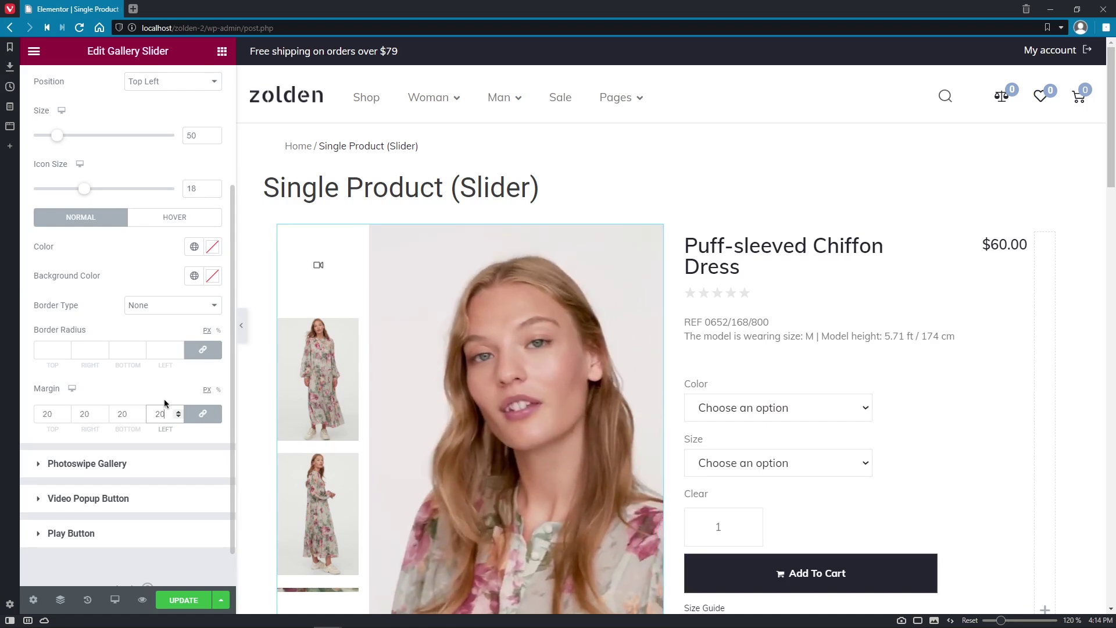
Colour the trigger icon #252531 with a #777777 hover colour
{"action": "left_click", "coordinate": [212, 247]}
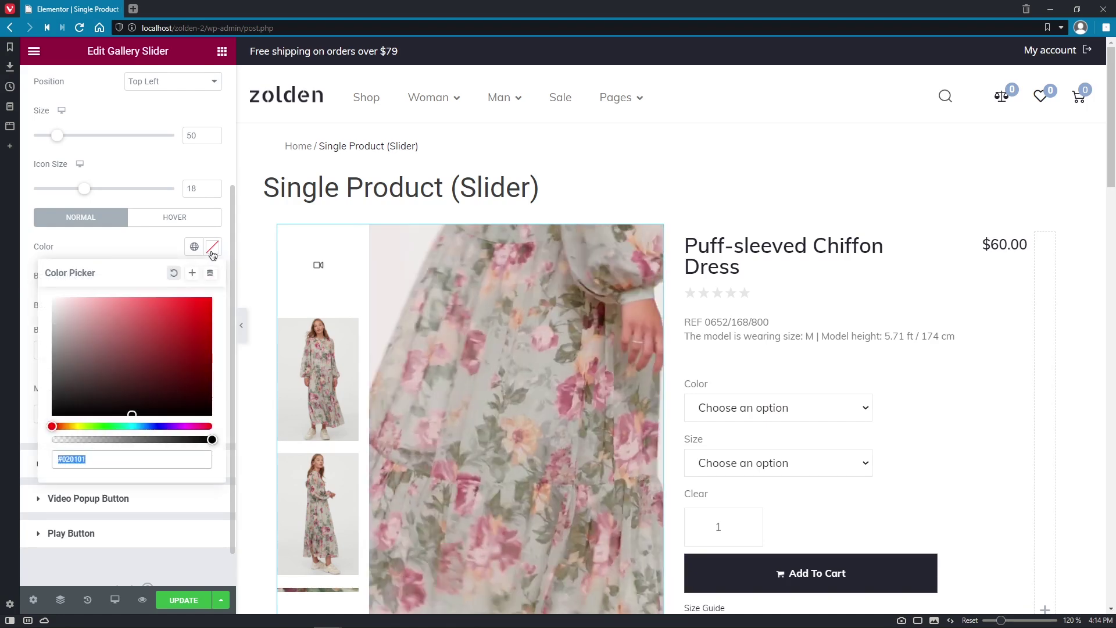
{"action": "type", "text": "#252531"}
{"action": "left_click", "coordinate": [212, 250]}
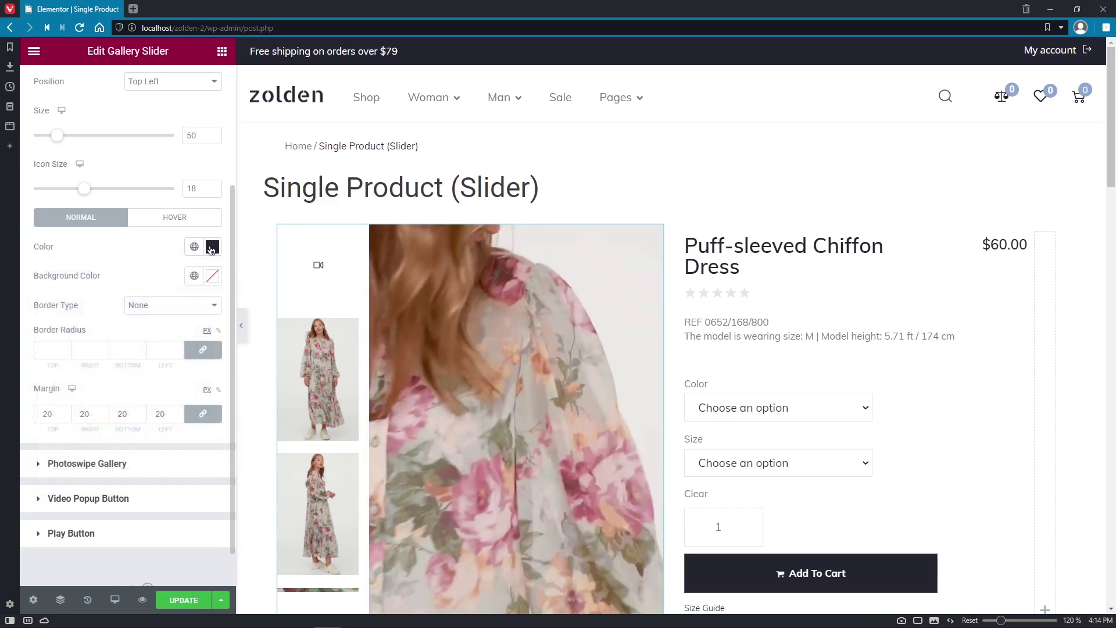
{"action": "left_click", "coordinate": [174, 217]}
{"action": "left_click", "coordinate": [212, 247]}
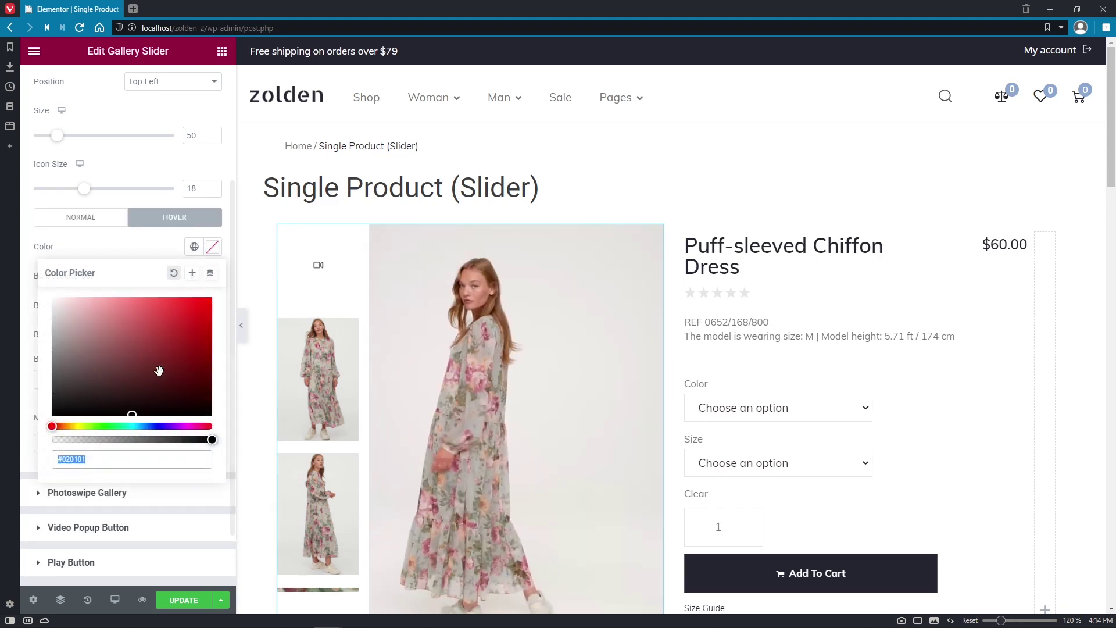
{"action": "type", "text": "777777"}
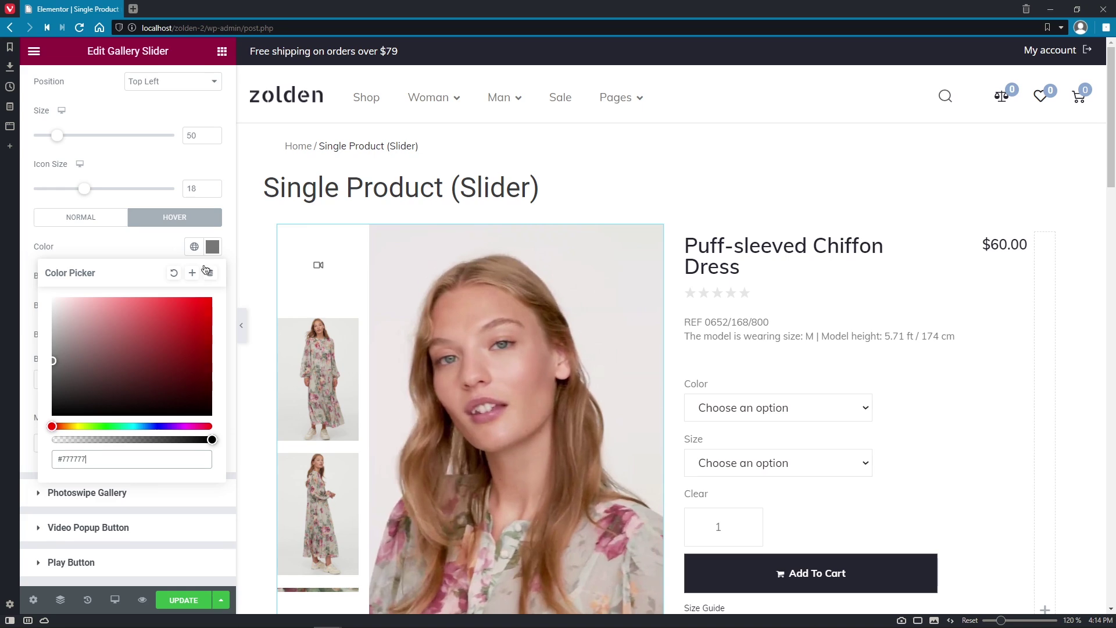
{"action": "left_click", "coordinate": [213, 246]}
Check the lightbox gallery, video popup and play button styles, then save the template
{"action": "left_click", "coordinate": [163, 491]}
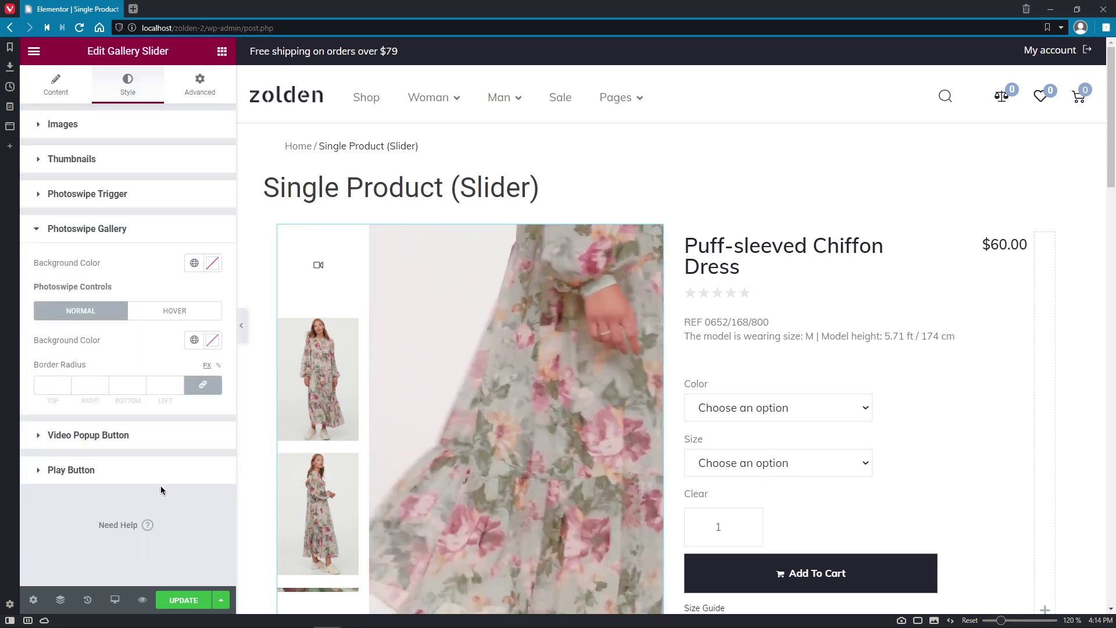
{"action": "left_click", "coordinate": [175, 437]}
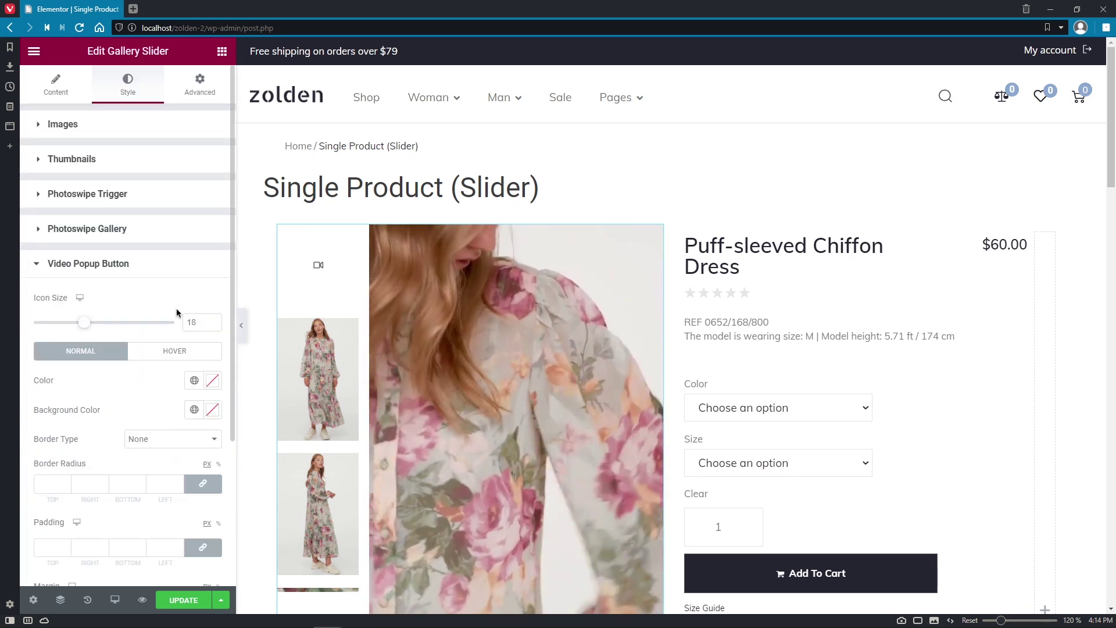
{"action": "left_click", "coordinate": [174, 267]}
{"action": "left_click", "coordinate": [169, 301]}
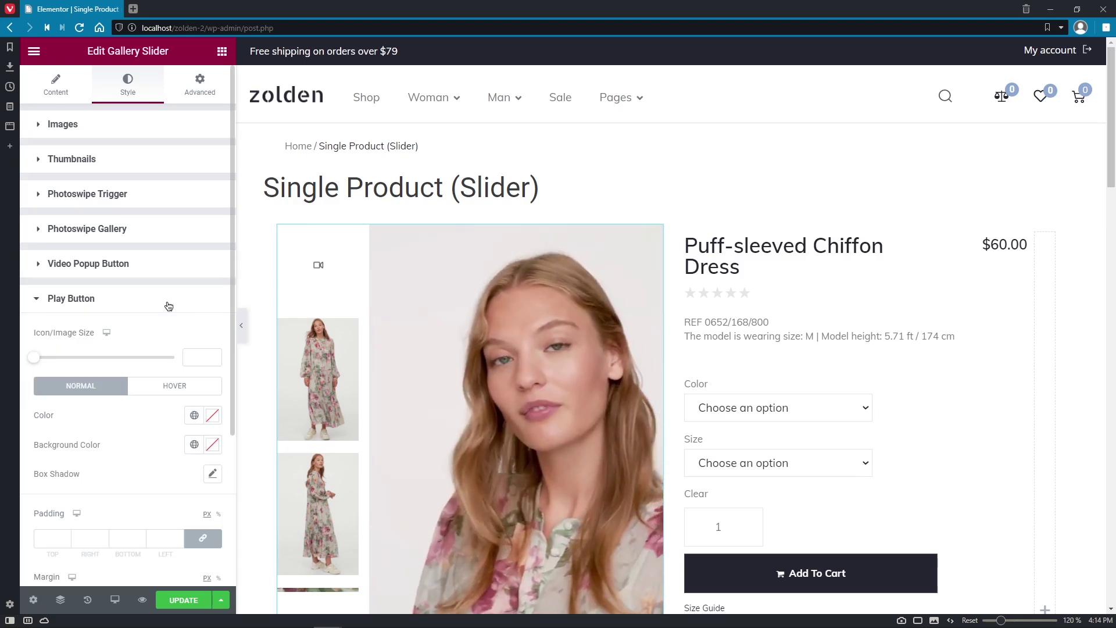
{"action": "left_click", "coordinate": [183, 601]}
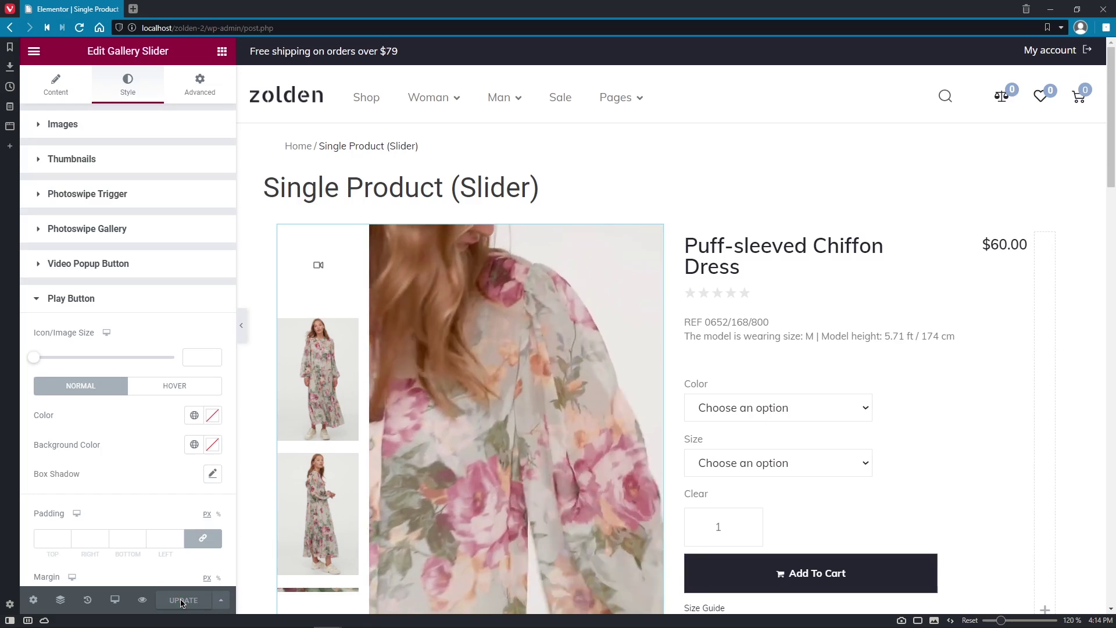
Preview the dress page with the restyled slider and step through three lightbox images
{"action": "left_click", "coordinate": [142, 600]}
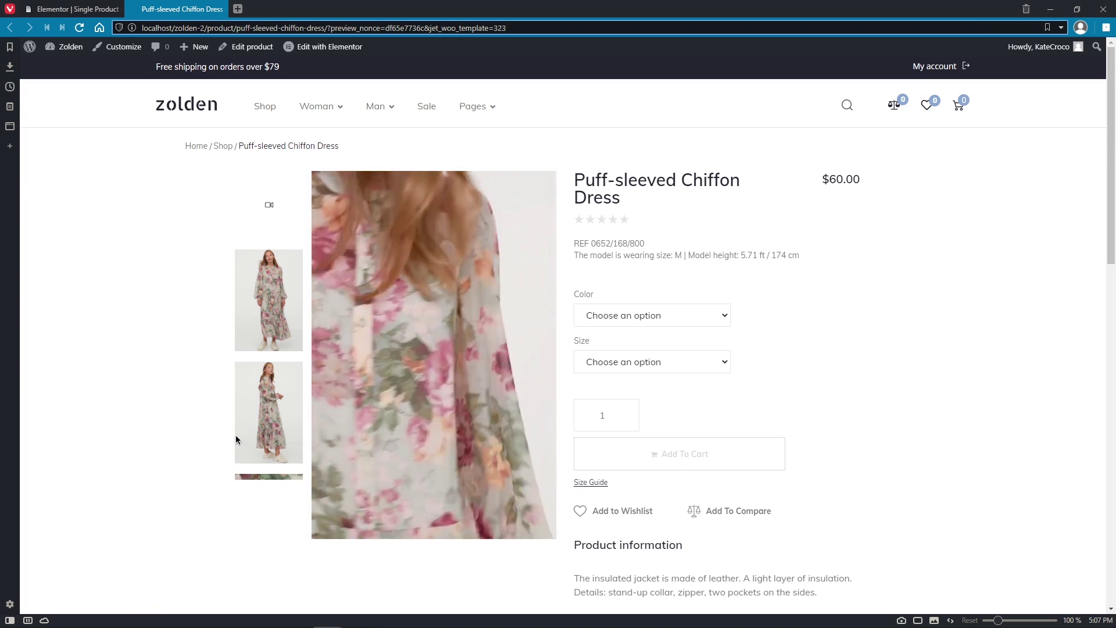
{"action": "scroll", "coordinate": [269, 320], "scroll_direction": "down", "scroll_amount": 3}
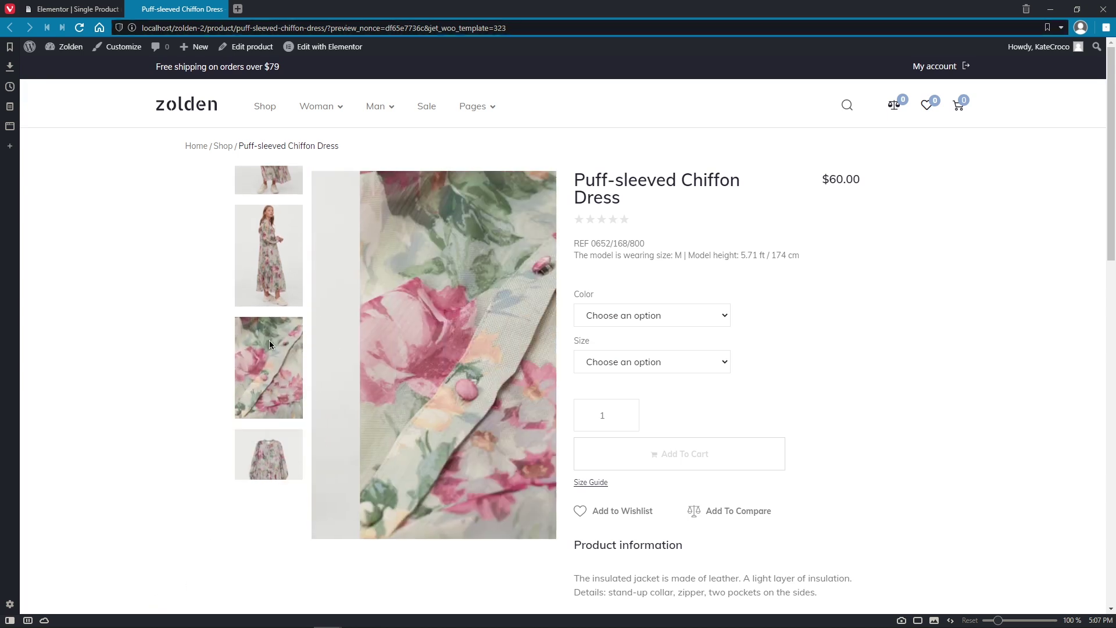
{"action": "left_click", "coordinate": [340, 201]}
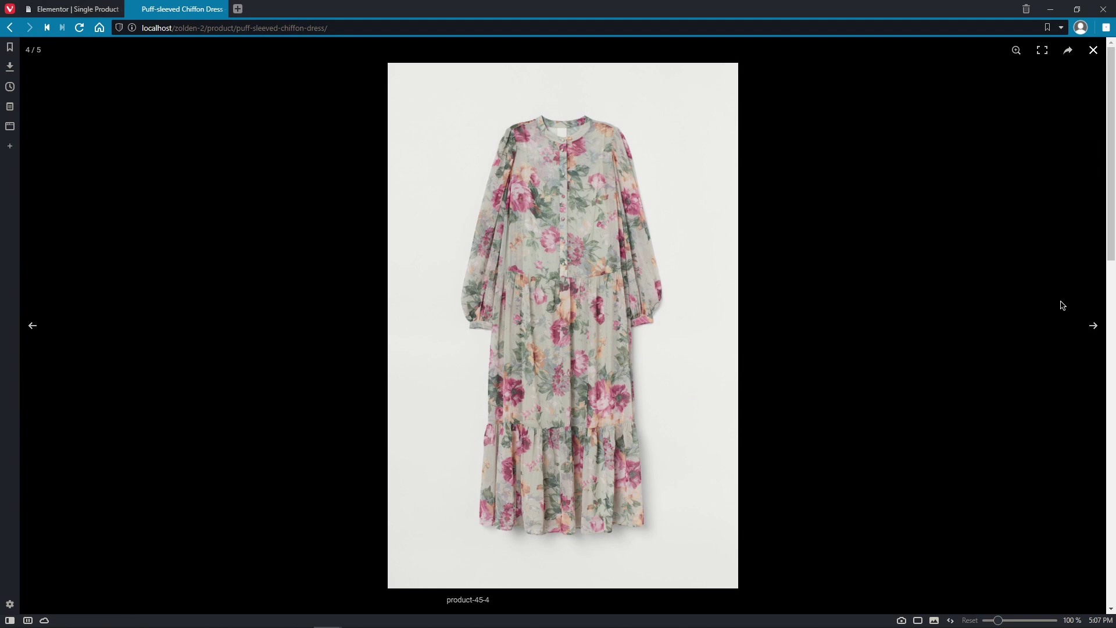
{"action": "left_click", "coordinate": [1093, 325]}
{"action": "left_click", "coordinate": [1094, 325]}
{"action": "left_click", "coordinate": [1093, 326]}
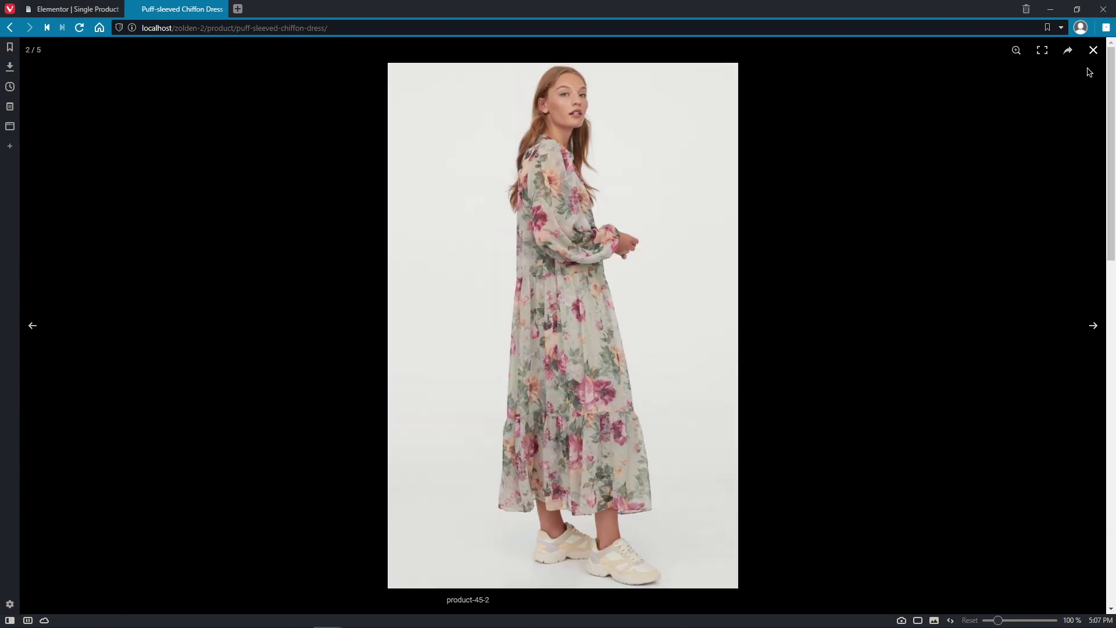
{"action": "left_click", "coordinate": [1093, 50]}
Open the Single Product (Anchor Nav) template in Elementor and add a Gallery Anchor Navigation widget
{"action": "left_click", "coordinate": [116, 10]}
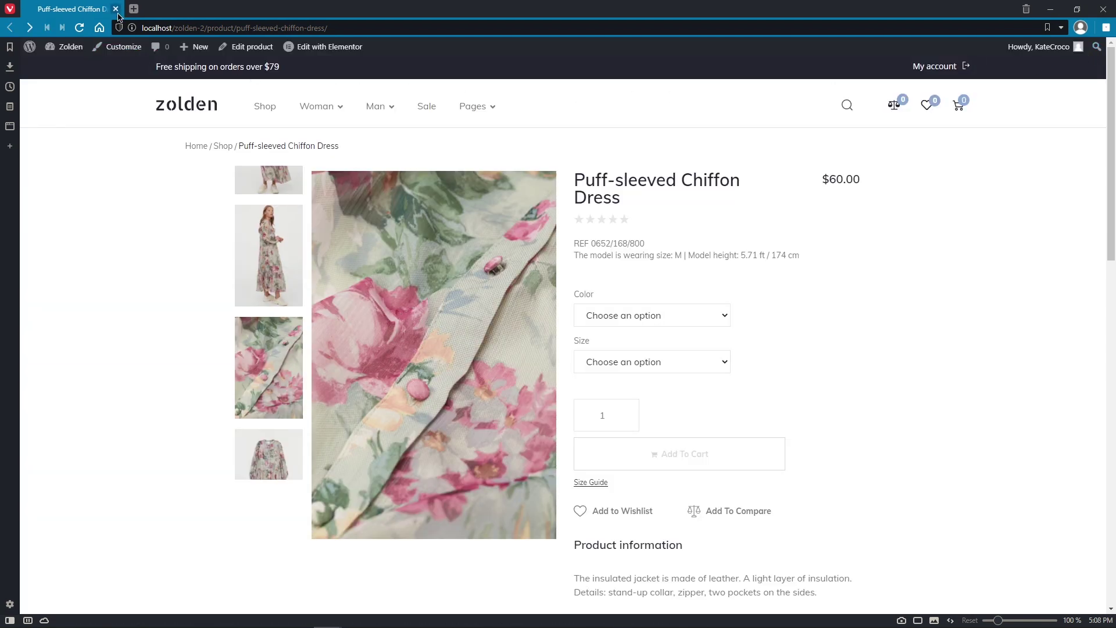
{"action": "left_click", "coordinate": [61, 65]}
{"action": "mouse_move", "coordinate": [87, 420]}
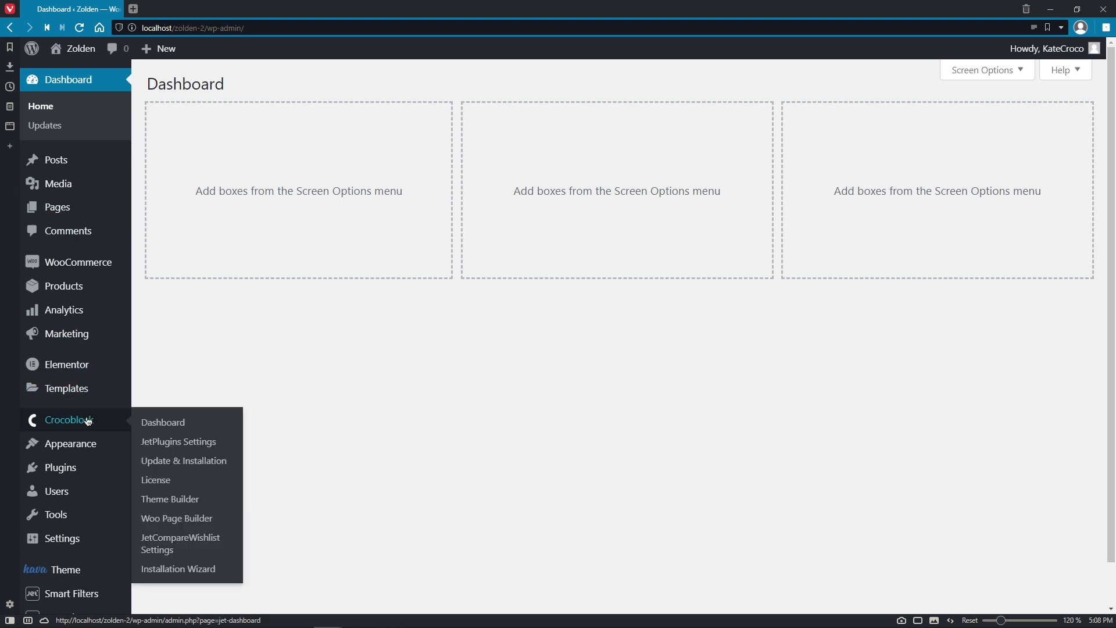
{"action": "left_click", "coordinate": [169, 527]}
{"action": "scroll", "coordinate": [162, 558], "scroll_direction": "down", "scroll_amount": 4}
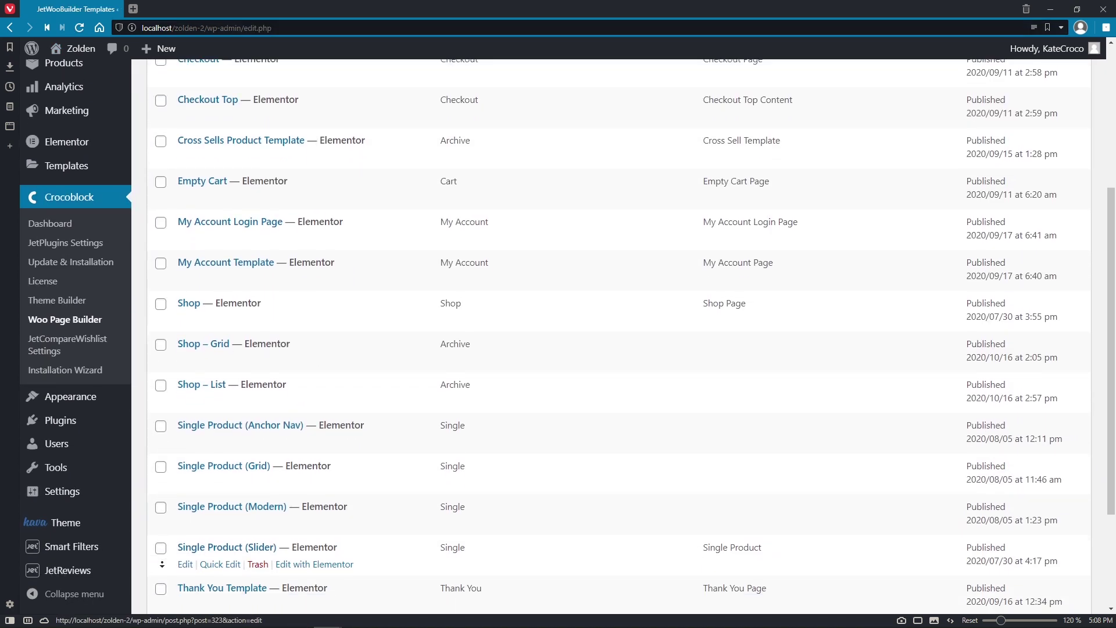
{"action": "scroll", "coordinate": [162, 563], "scroll_direction": "down", "scroll_amount": 3}
{"action": "left_click", "coordinate": [343, 283]}
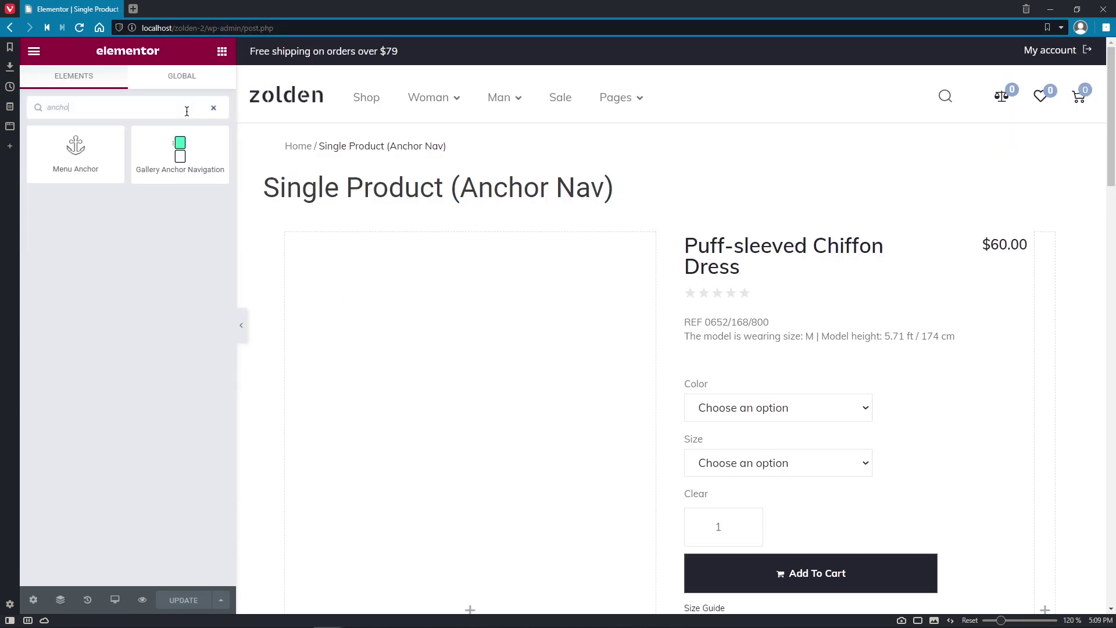
{"action": "left_click_drag", "start_coordinate": [181, 151], "coordinate": [373, 312]}
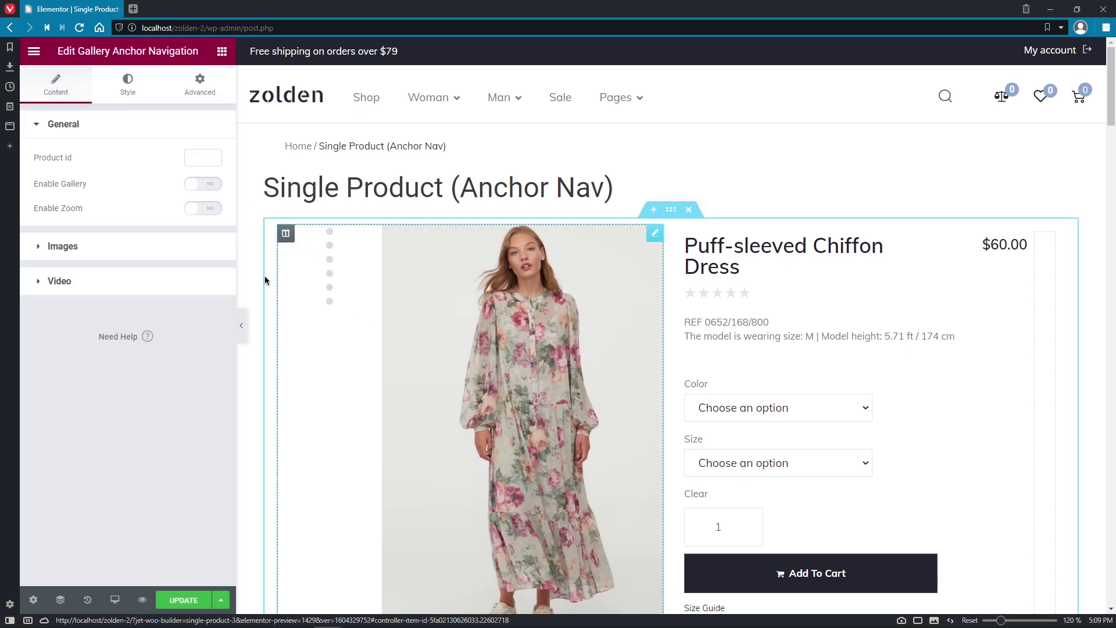
Enable the gallery lightbox and zoom at 1.3 magnification, with Full image size
{"action": "left_click", "coordinate": [207, 186]}
{"action": "left_click", "coordinate": [207, 210]}
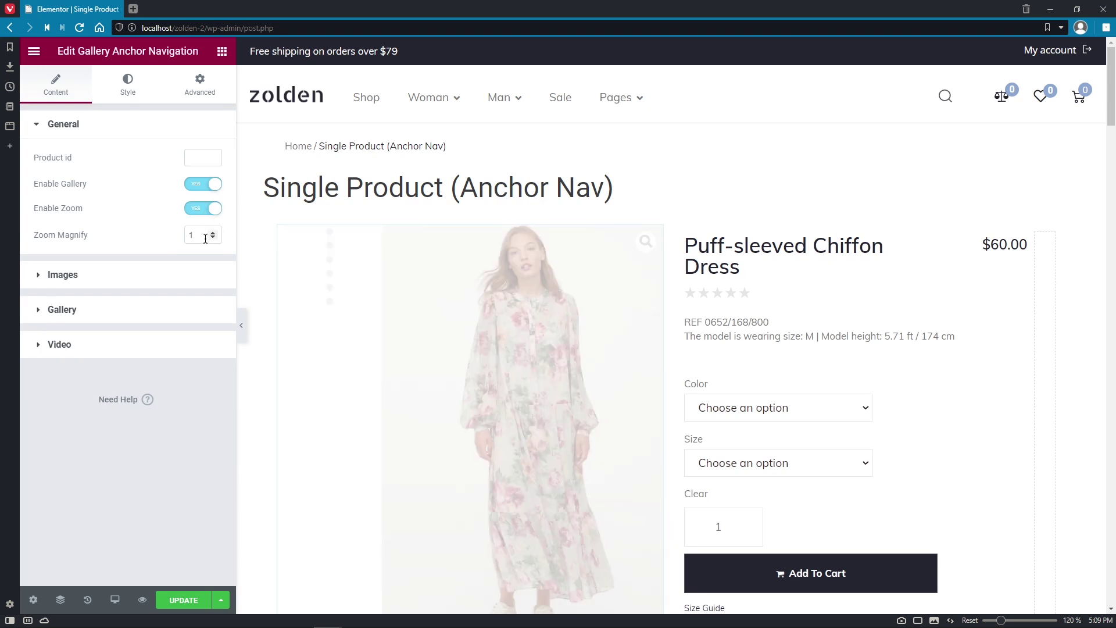
{"action": "left_click", "coordinate": [205, 238]}
{"action": "type", "text": ".3"}
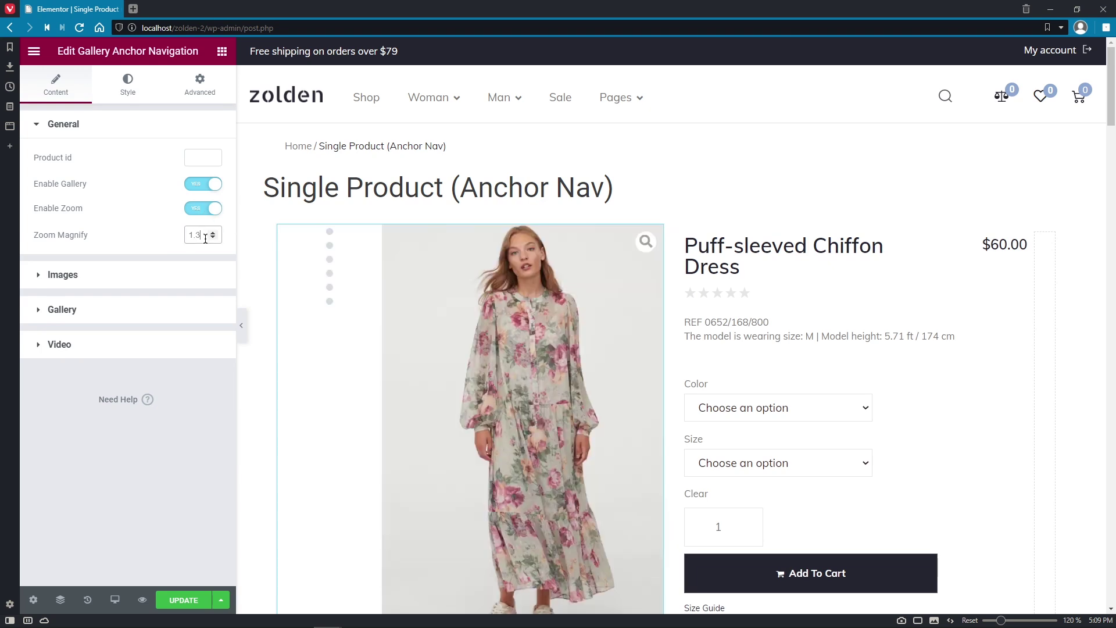
{"action": "left_click", "coordinate": [202, 275]}
{"action": "left_click", "coordinate": [217, 192]}
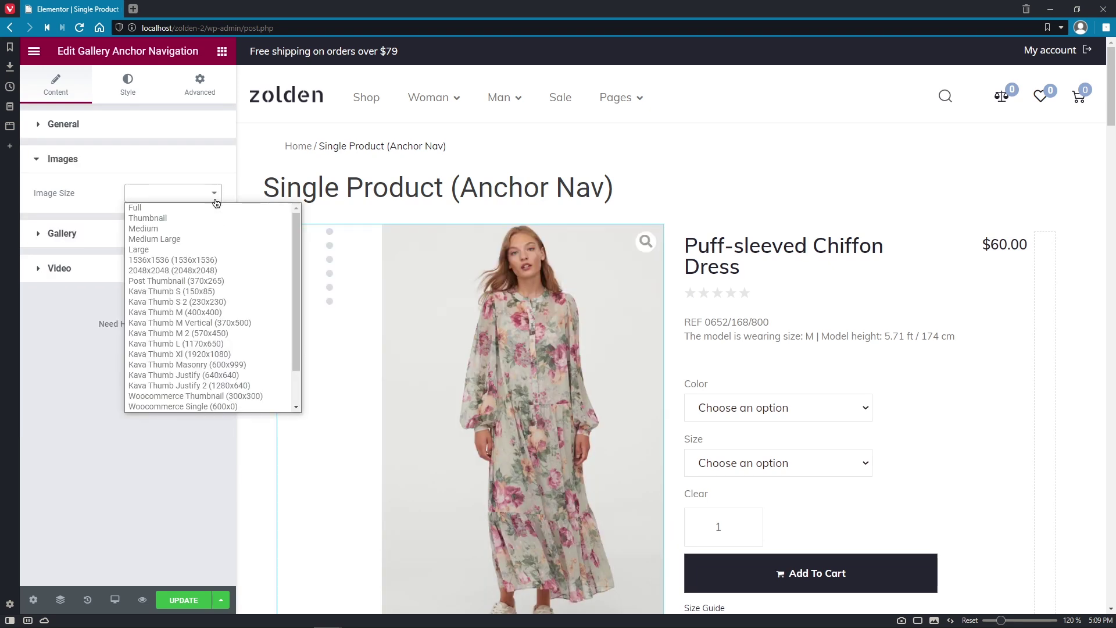
{"action": "left_click", "coordinate": [215, 207]}
Use the thin magnifier SVG as the gallery button icon
{"action": "left_click", "coordinate": [202, 237]}
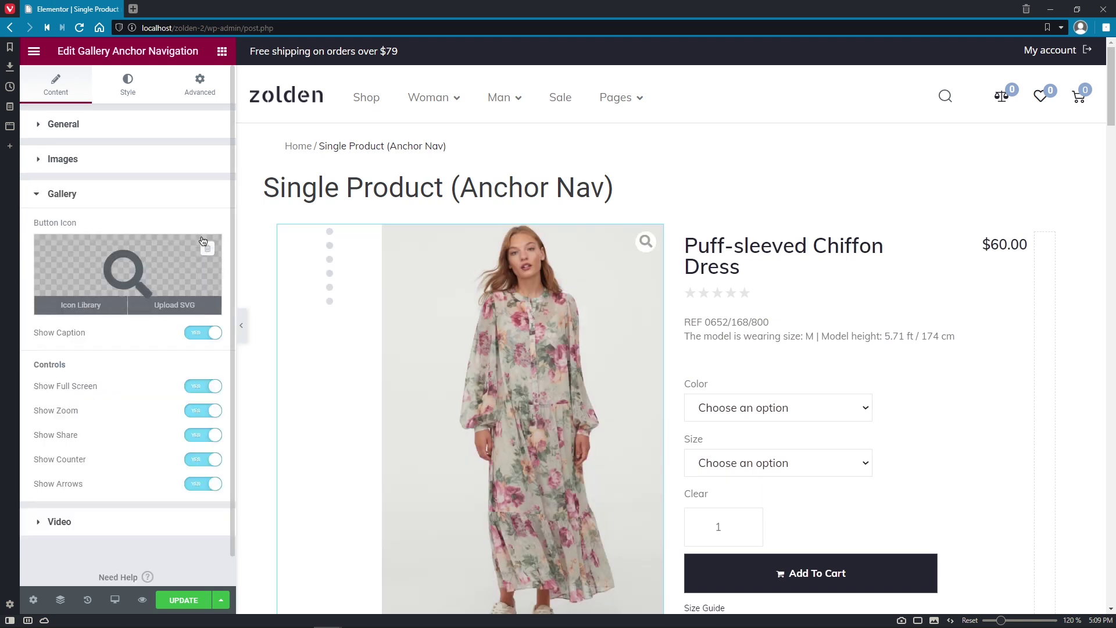
{"action": "left_click", "coordinate": [174, 305]}
{"action": "left_click", "coordinate": [802, 448]}
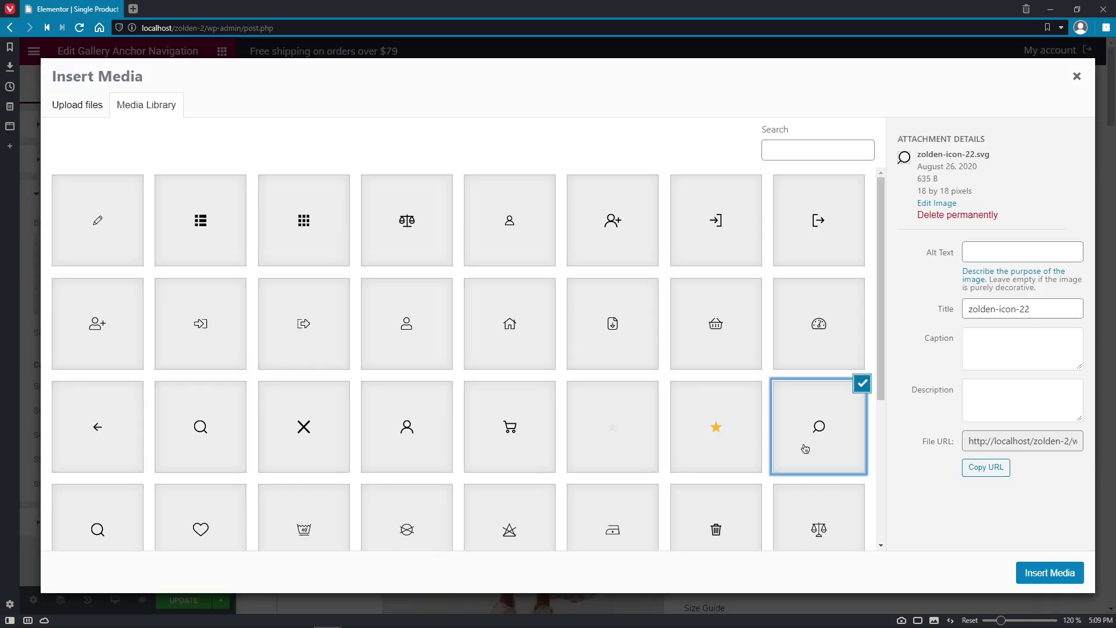
{"action": "left_click", "coordinate": [1049, 572]}
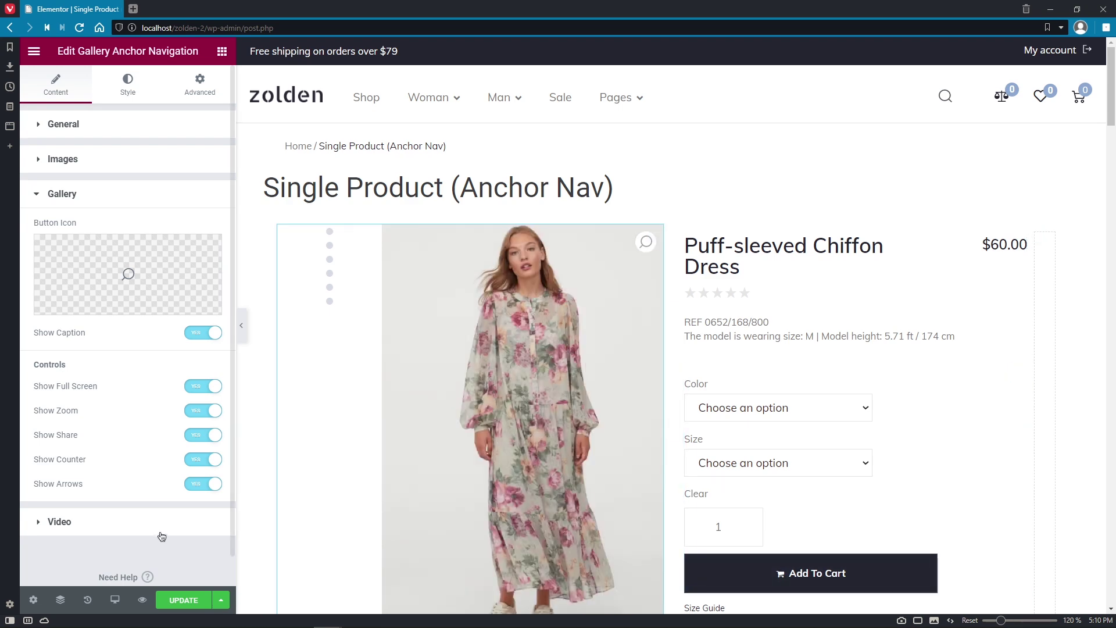
Hide the video play button and make videos autoplay and loop
{"action": "left_click", "coordinate": [158, 533]}
{"action": "left_click", "coordinate": [196, 528]}
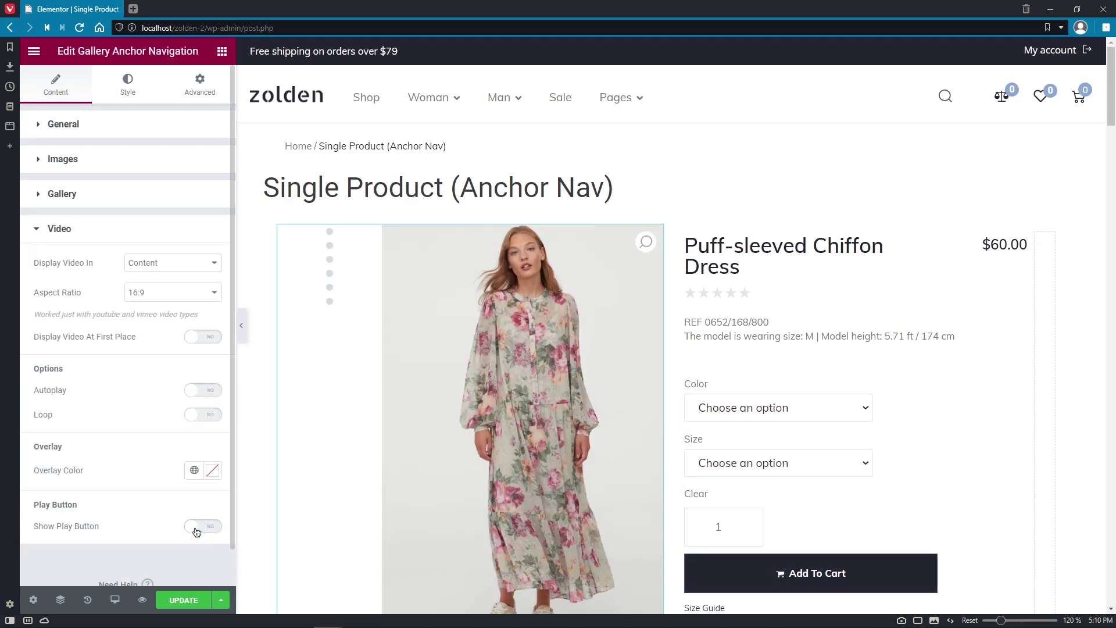
{"action": "left_click", "coordinate": [205, 391]}
{"action": "left_click", "coordinate": [205, 415]}
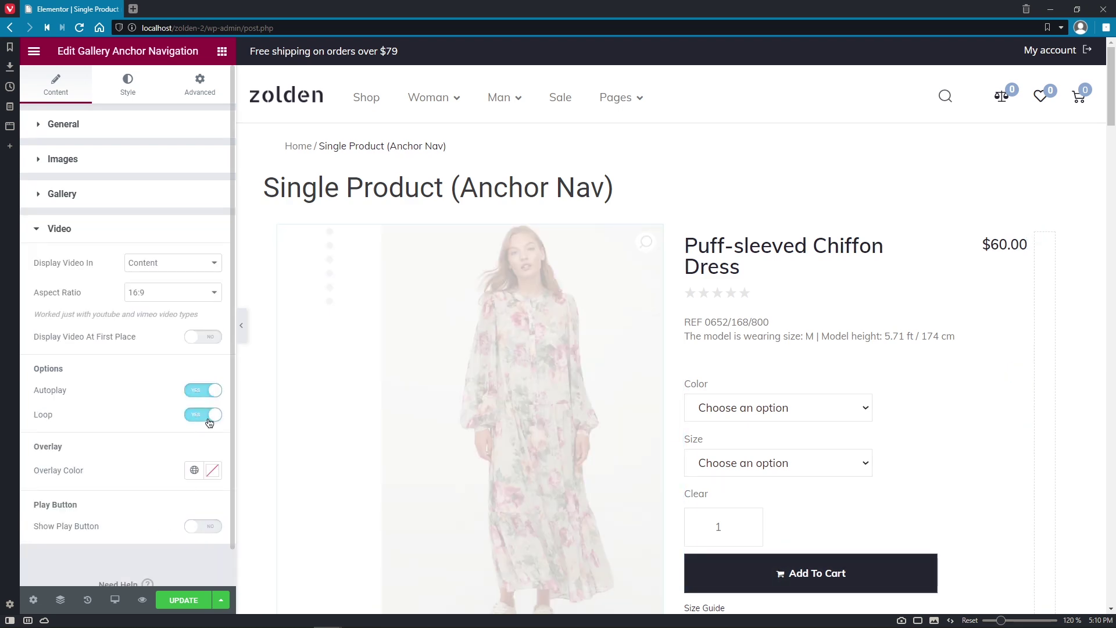
{"action": "left_click", "coordinate": [129, 96]}
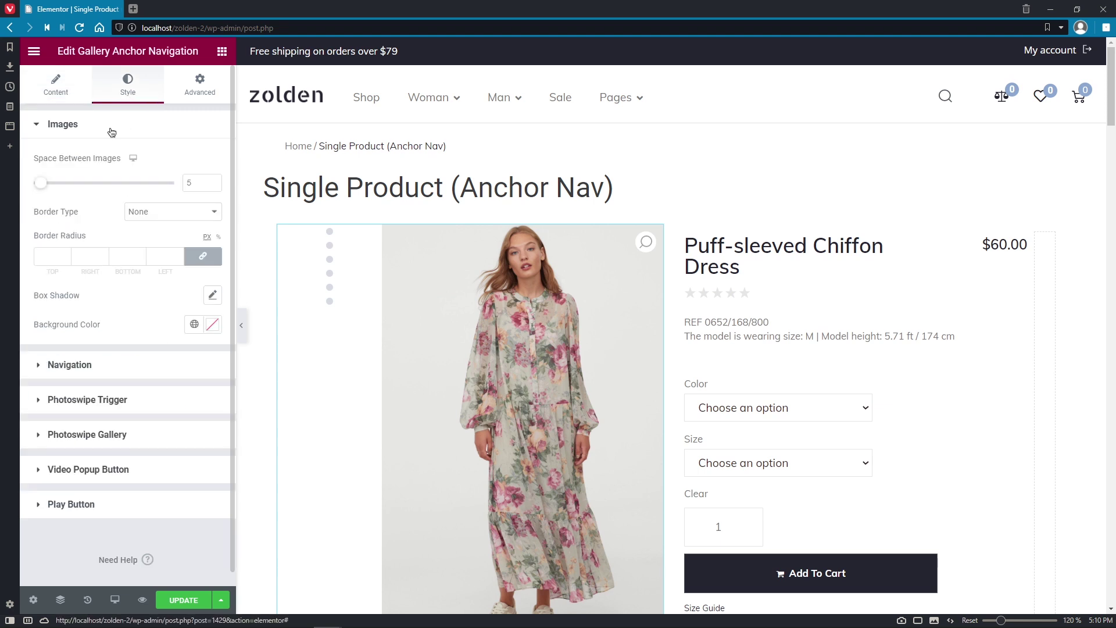
Set the gallery navigation width to 70 and push the dots down to a 300 top offset
{"action": "left_click", "coordinate": [116, 370]}
{"action": "left_click_drag", "start_coordinate": [59, 218], "coordinate": [30, 228]}
{"action": "left_click_drag", "start_coordinate": [35, 271], "coordinate": [48, 275]}
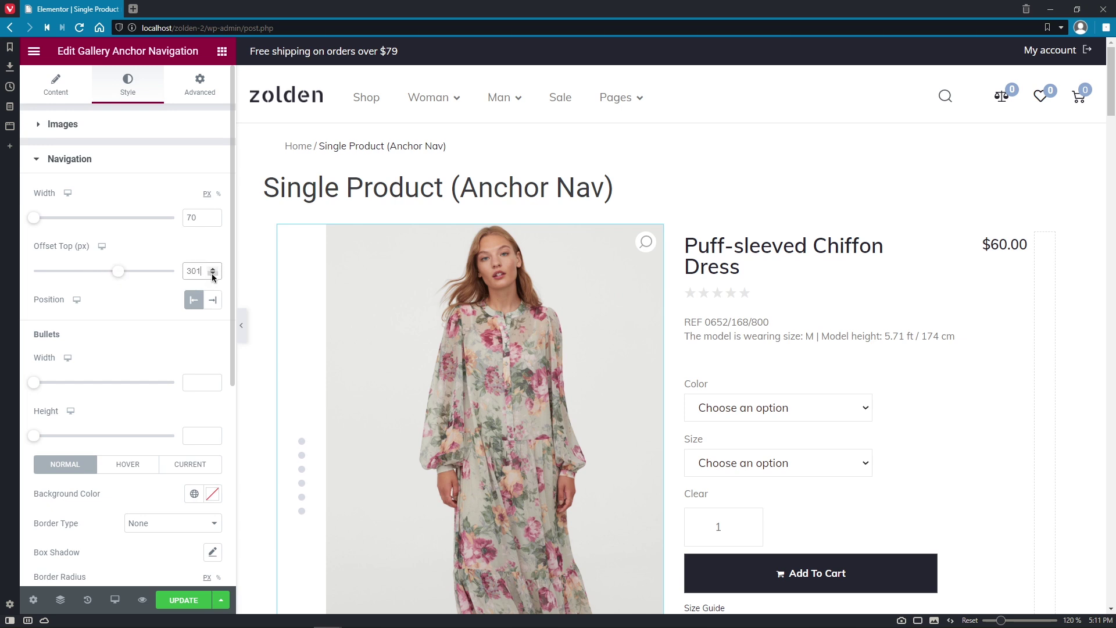
Make hovered and current navigation dots dark and add a bottom margin between dots
{"action": "left_click", "coordinate": [220, 495]}
{"action": "left_click", "coordinate": [219, 494]}
{"action": "left_click", "coordinate": [128, 463]}
{"action": "left_click", "coordinate": [212, 493]}
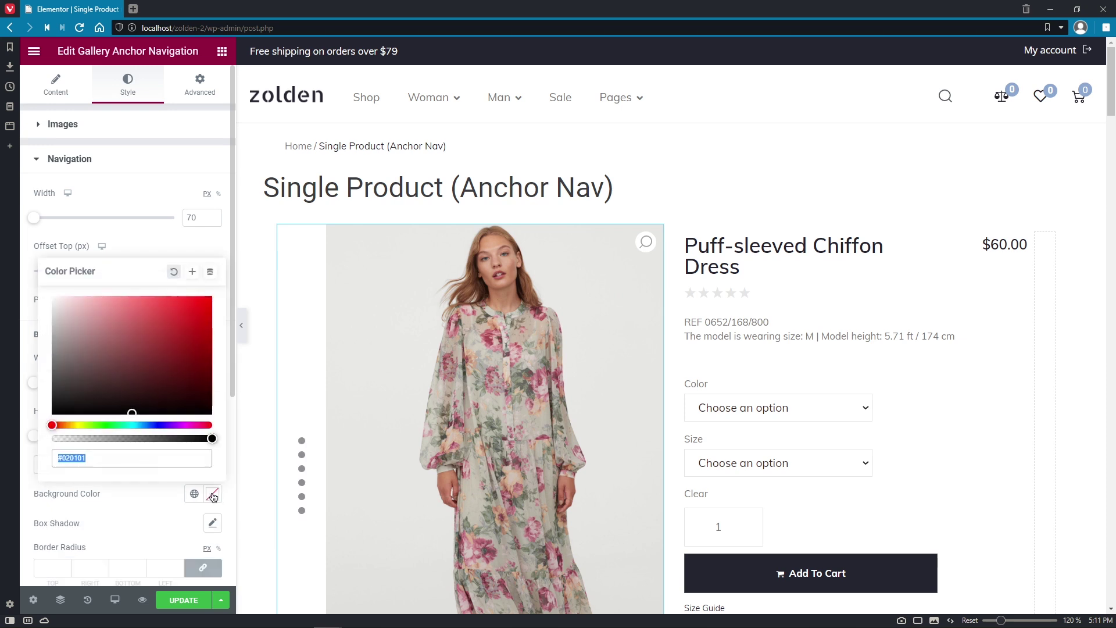
{"action": "left_click", "coordinate": [213, 497]}
{"action": "left_click", "coordinate": [190, 463]}
{"action": "left_click", "coordinate": [212, 494]}
{"action": "left_click", "coordinate": [212, 493]}
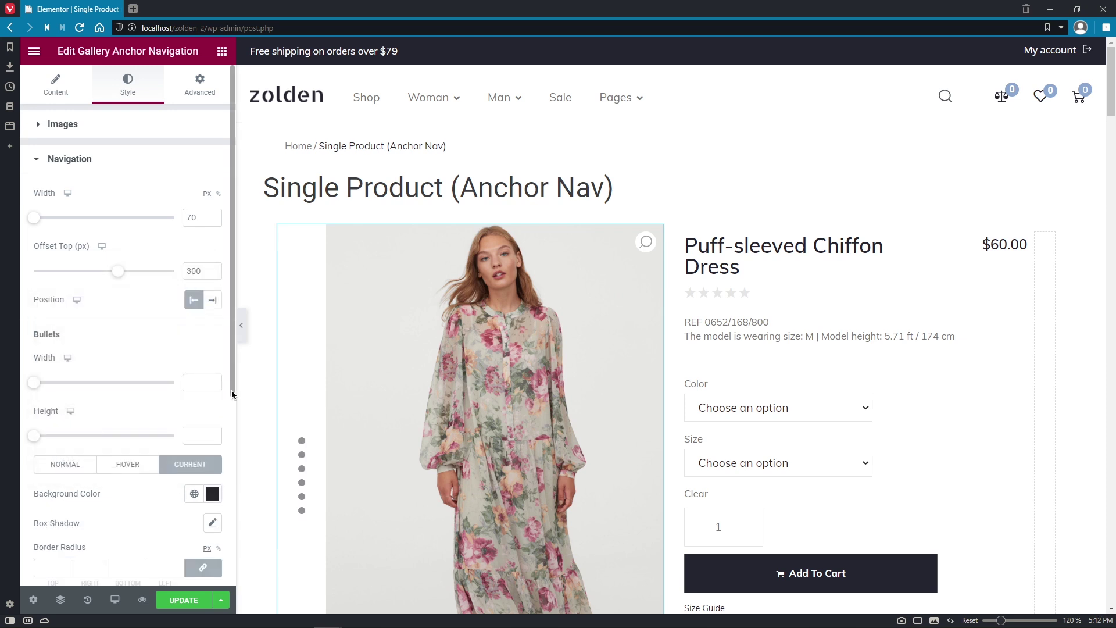
{"action": "left_click_drag", "start_coordinate": [233, 388], "coordinate": [233, 559]}
{"action": "scroll", "coordinate": [232, 558], "scroll_direction": "down", "scroll_amount": 1}
{"action": "left_click", "coordinate": [202, 336]}
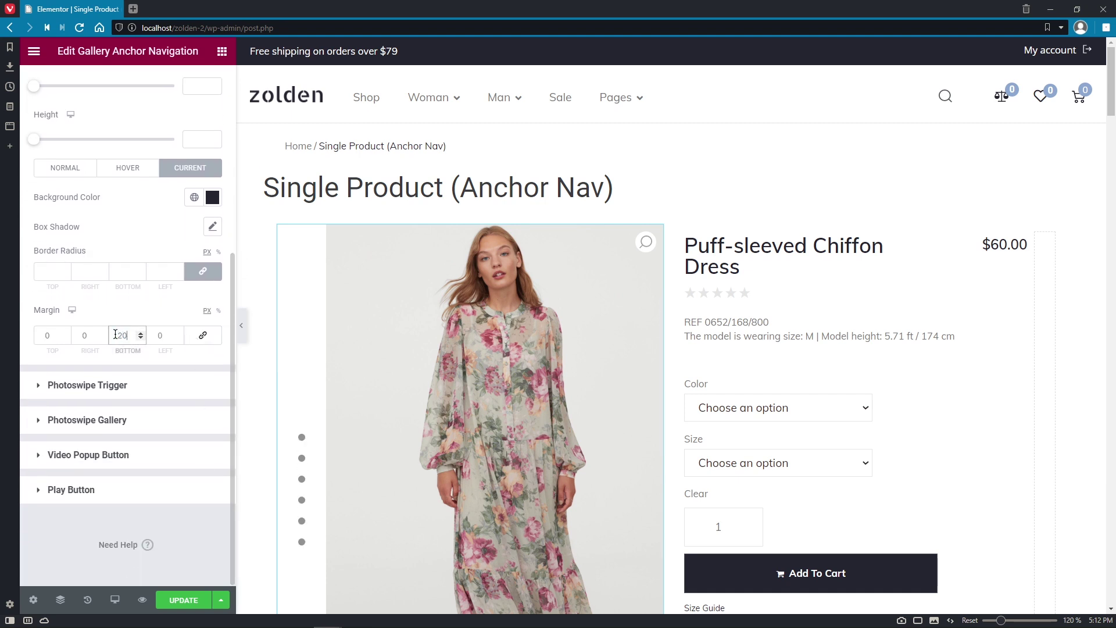
Put the Photoswipe trigger top left at size 50, with grey hover icon and 20 margin
{"action": "left_click", "coordinate": [148, 385]}
{"action": "left_click", "coordinate": [214, 248]}
{"action": "left_click", "coordinate": [142, 277]}
{"action": "double_click", "coordinate": [202, 305]}
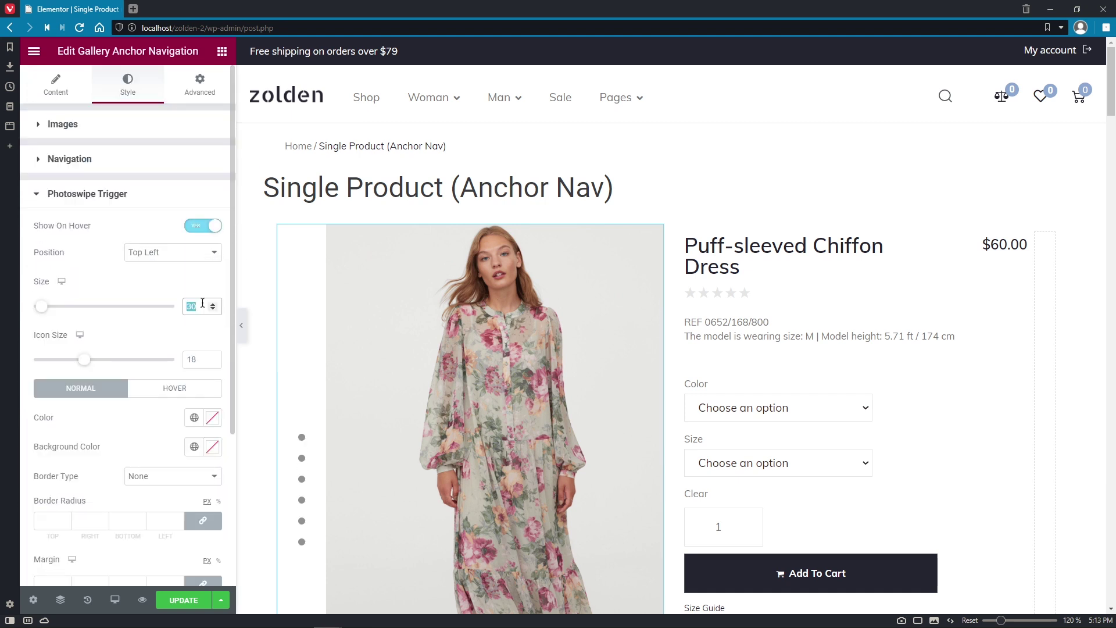
{"action": "left_click", "coordinate": [210, 417]}
{"action": "left_click", "coordinate": [175, 388]}
{"action": "left_click", "coordinate": [211, 417]}
{"action": "left_click", "coordinate": [212, 417]}
{"action": "scroll", "coordinate": [227, 565], "scroll_direction": "down", "scroll_amount": 5}
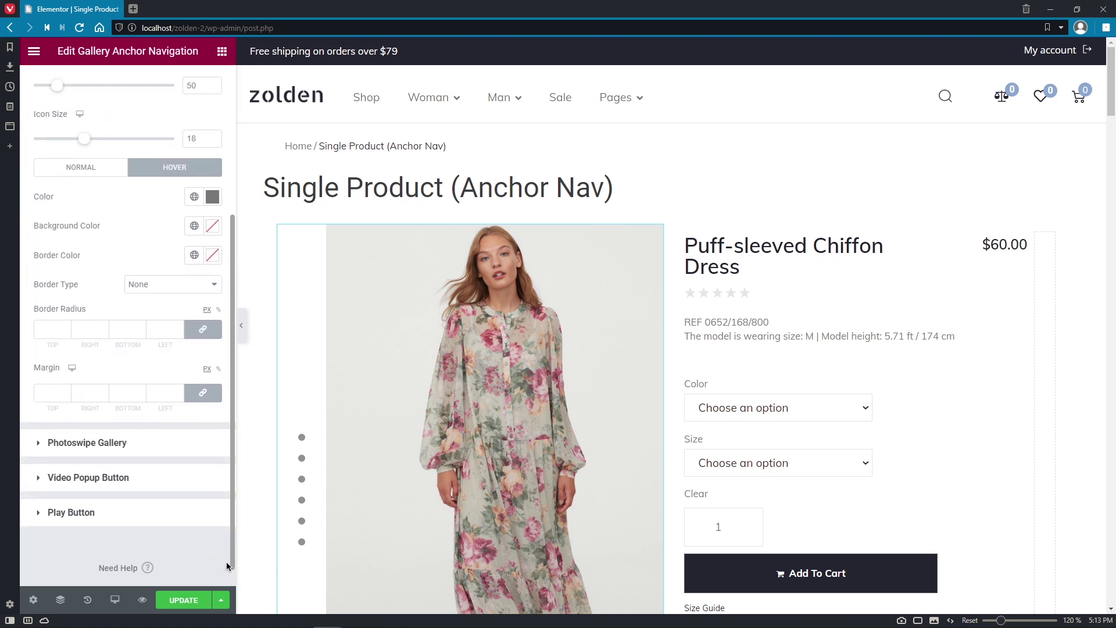
{"action": "left_click", "coordinate": [166, 373]}
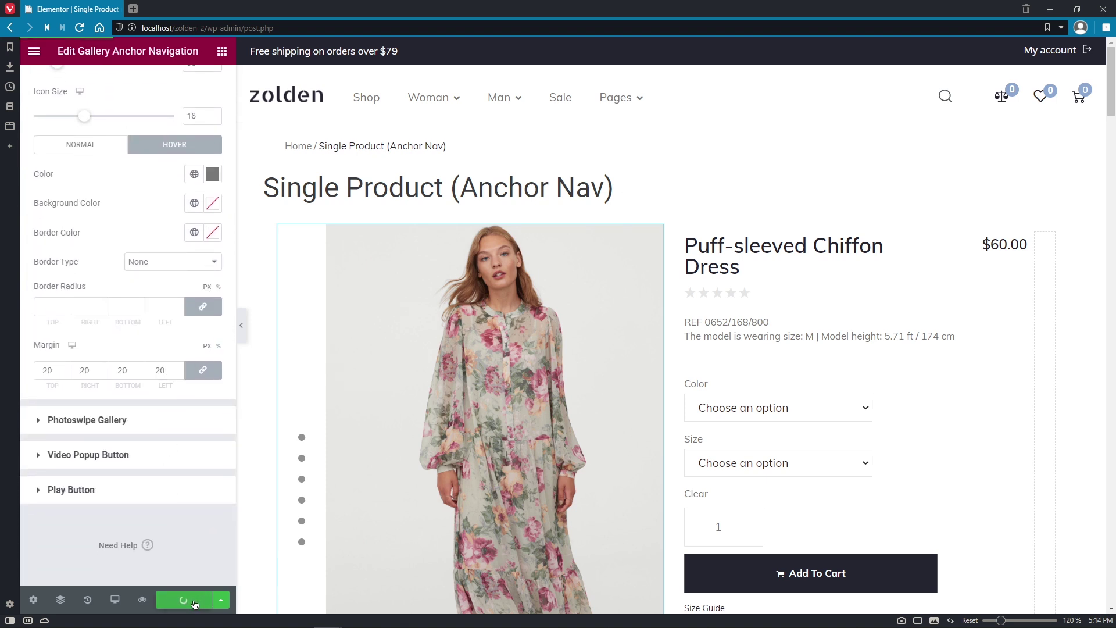
{"action": "left_click", "coordinate": [142, 600]}
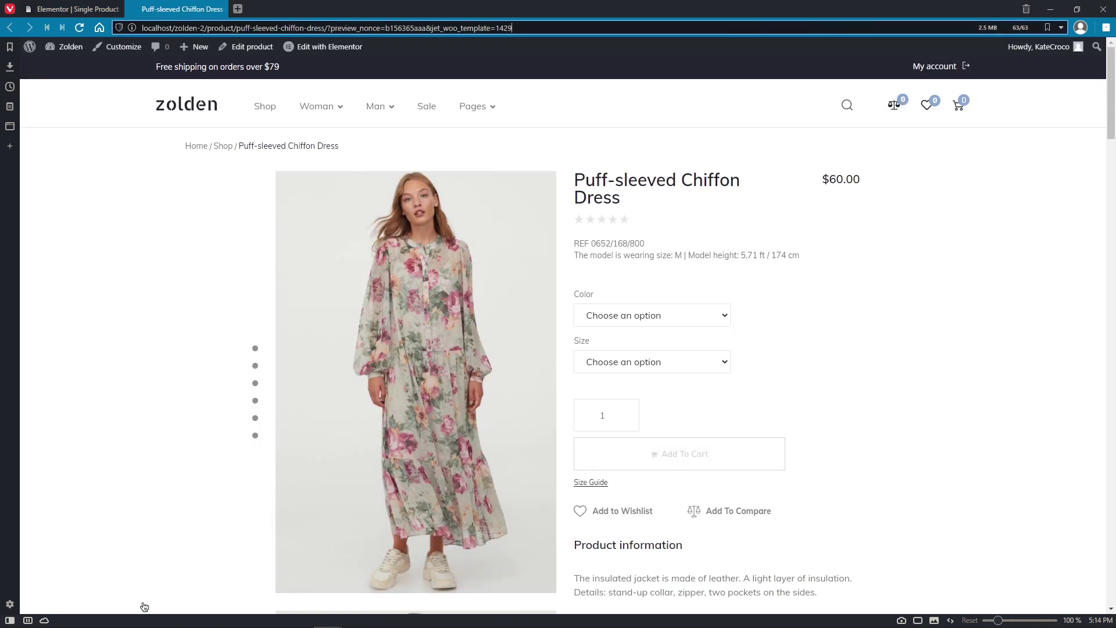
Step through the dress gallery dots from the third image to the last and back to the first
{"action": "scroll", "coordinate": [256, 364], "scroll_direction": "down", "scroll_amount": 4}
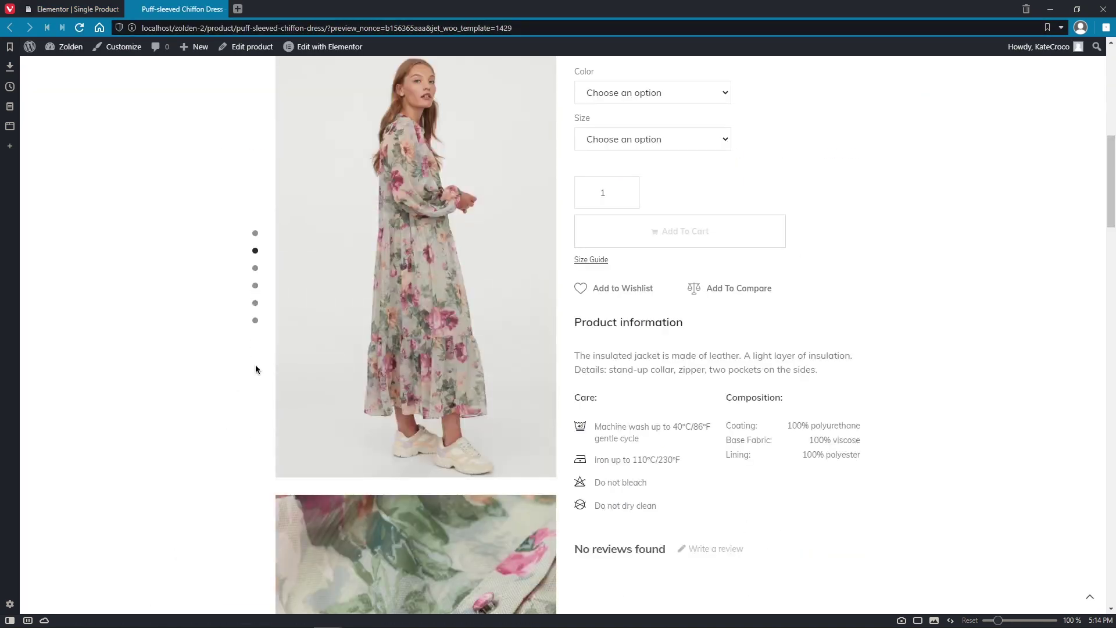
{"action": "left_click", "coordinate": [255, 268]}
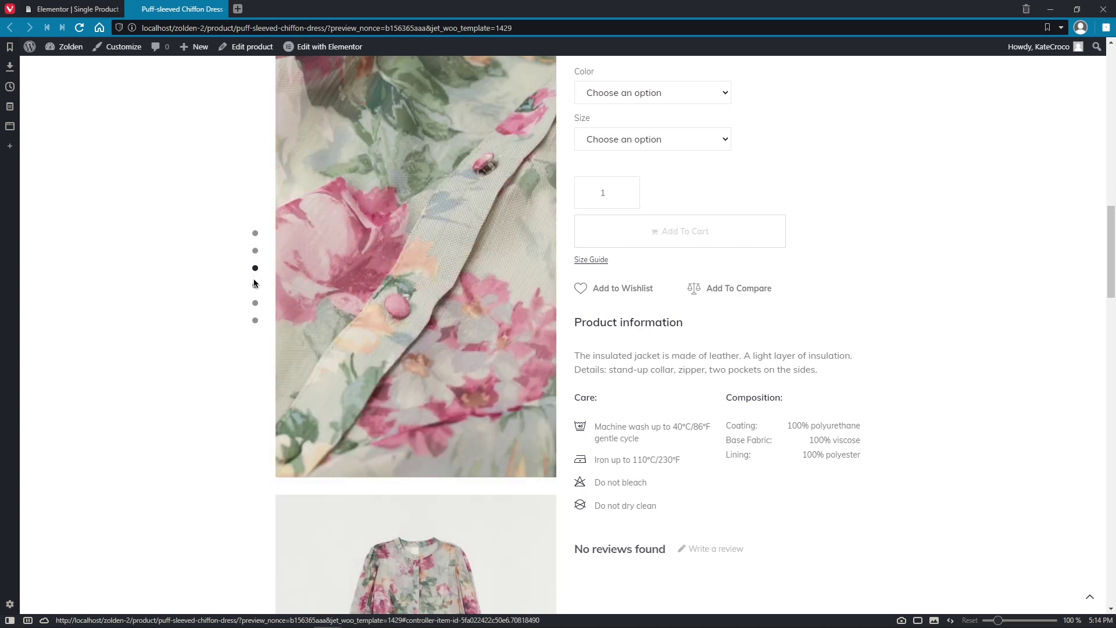
{"action": "left_click", "coordinate": [256, 286]}
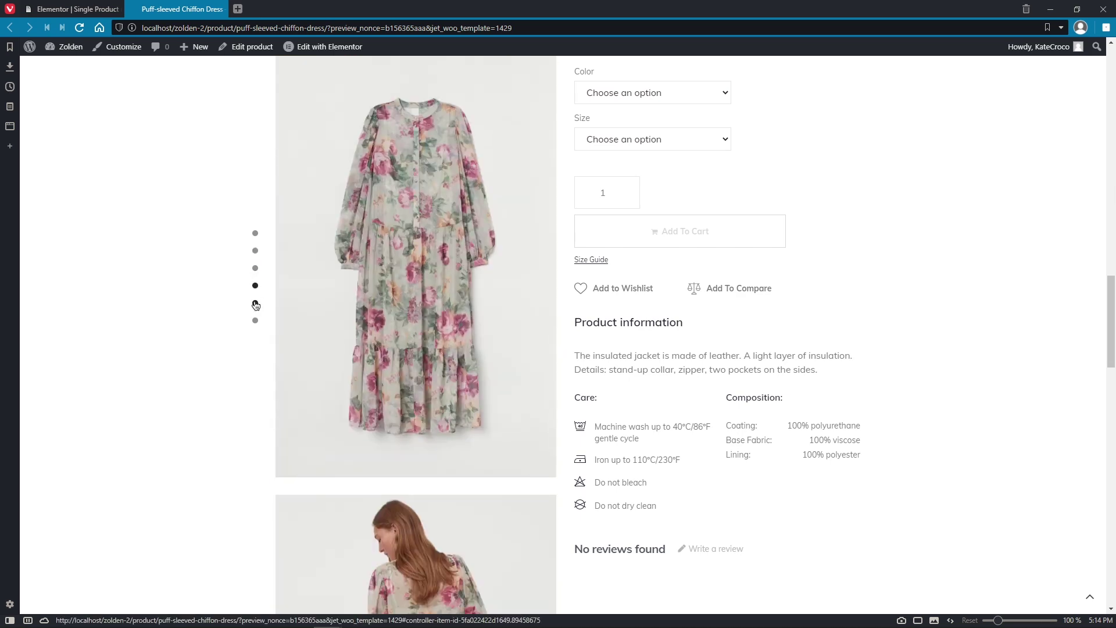
{"action": "left_click", "coordinate": [255, 304]}
{"action": "left_click", "coordinate": [255, 321]}
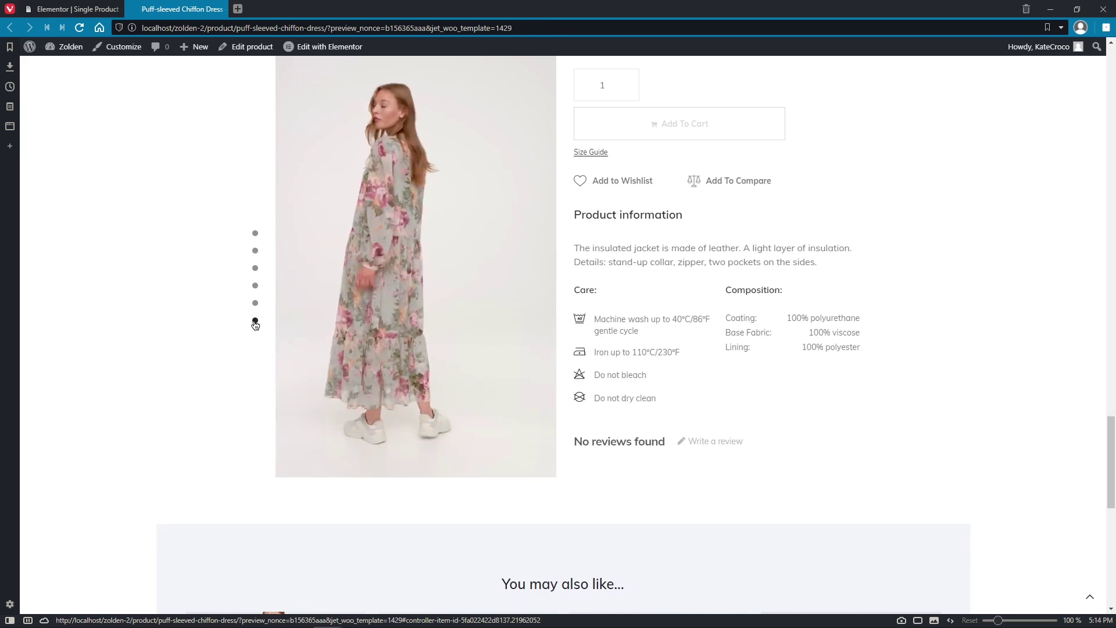
{"action": "left_click", "coordinate": [255, 234]}
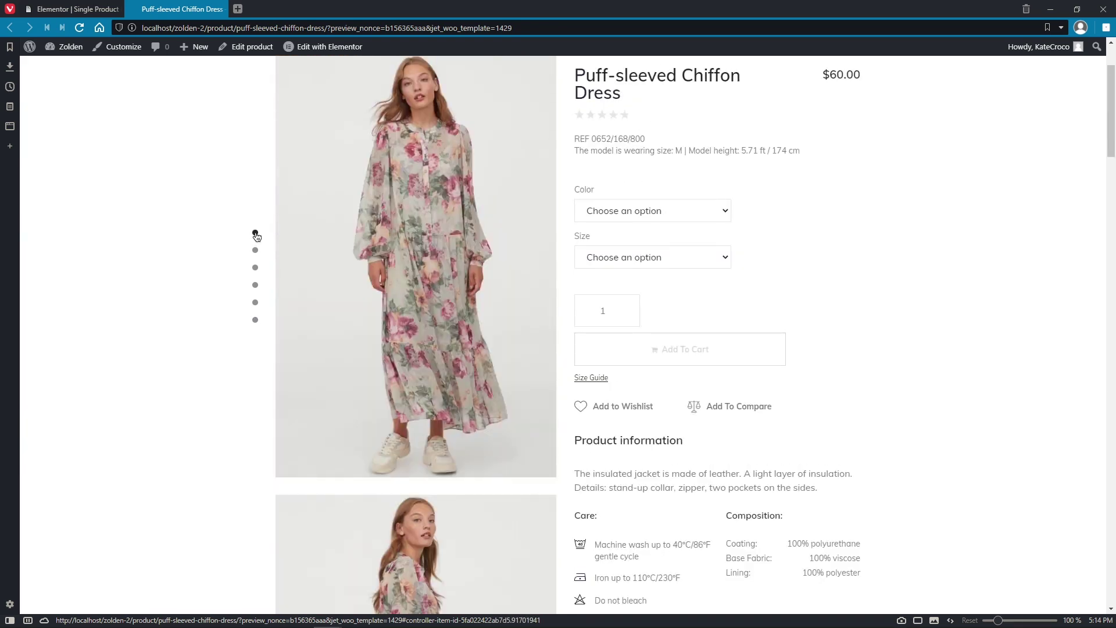
Open the dress image full-screen, close it, then close the Elementor editor
{"action": "left_click", "coordinate": [309, 92]}
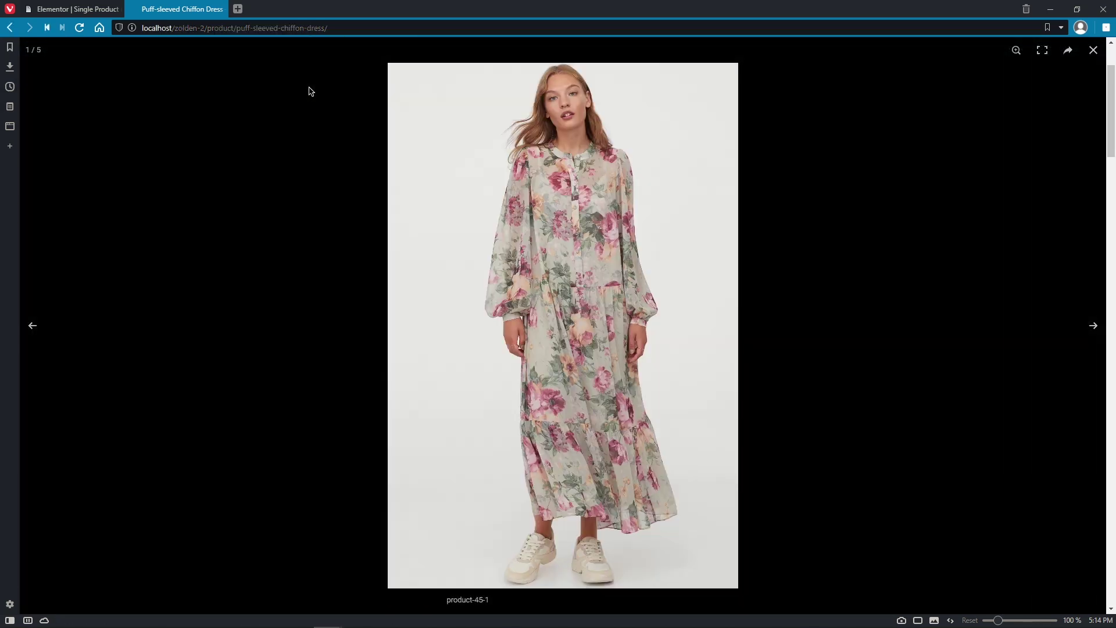
{"action": "left_click", "coordinate": [1093, 52]}
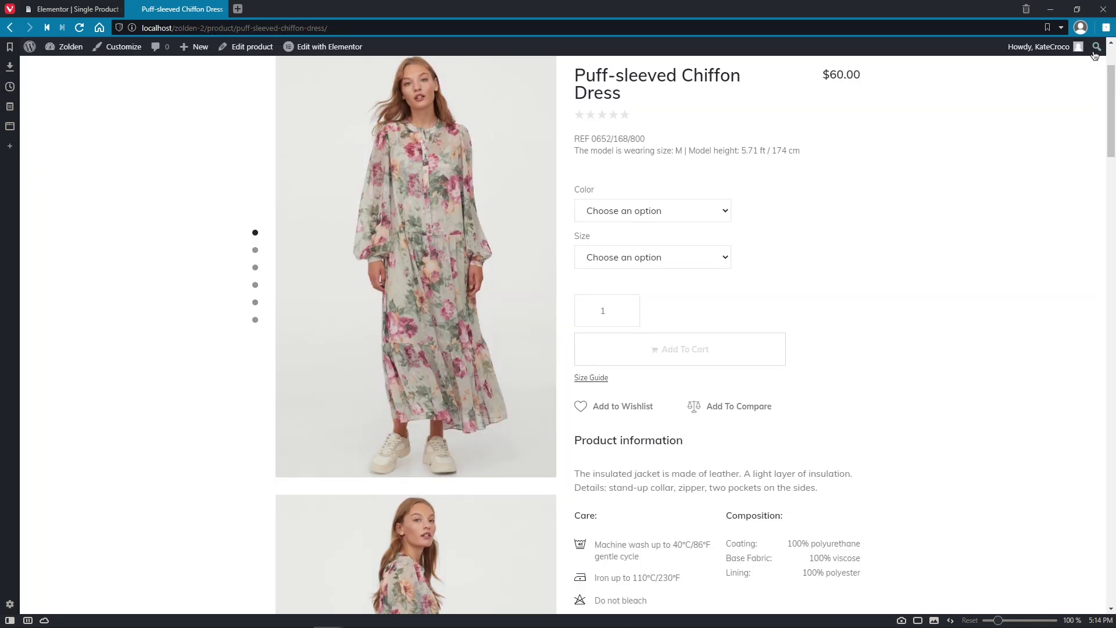
{"action": "left_click", "coordinate": [115, 10]}
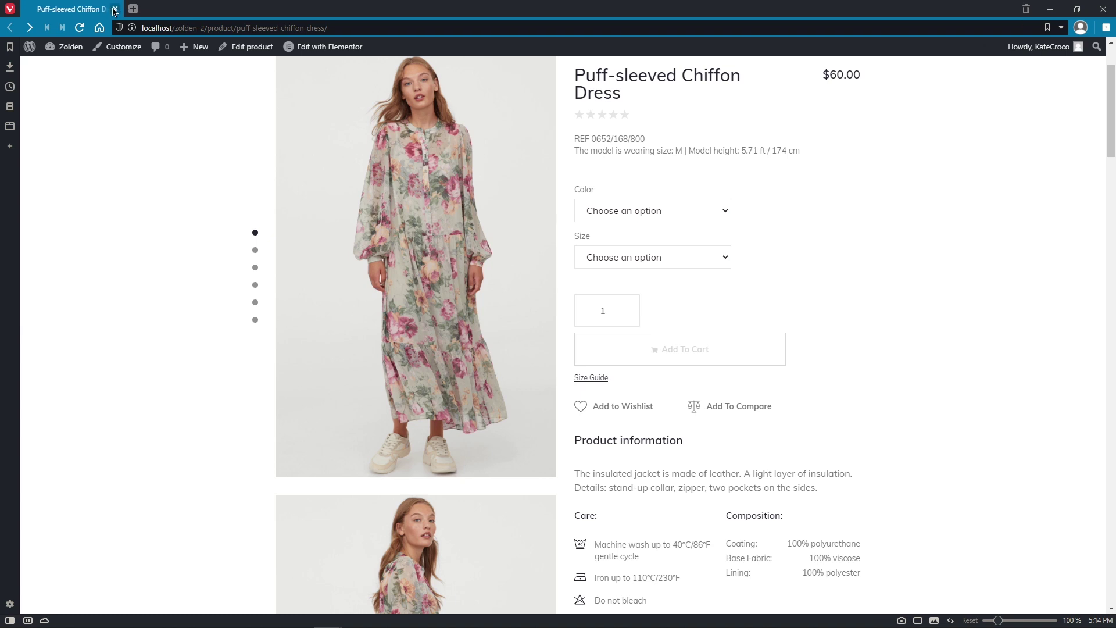
Return to the WordPress Dashboard and head to Crocoblock's Woo Page Builder templates
{"action": "left_click", "coordinate": [66, 52]}
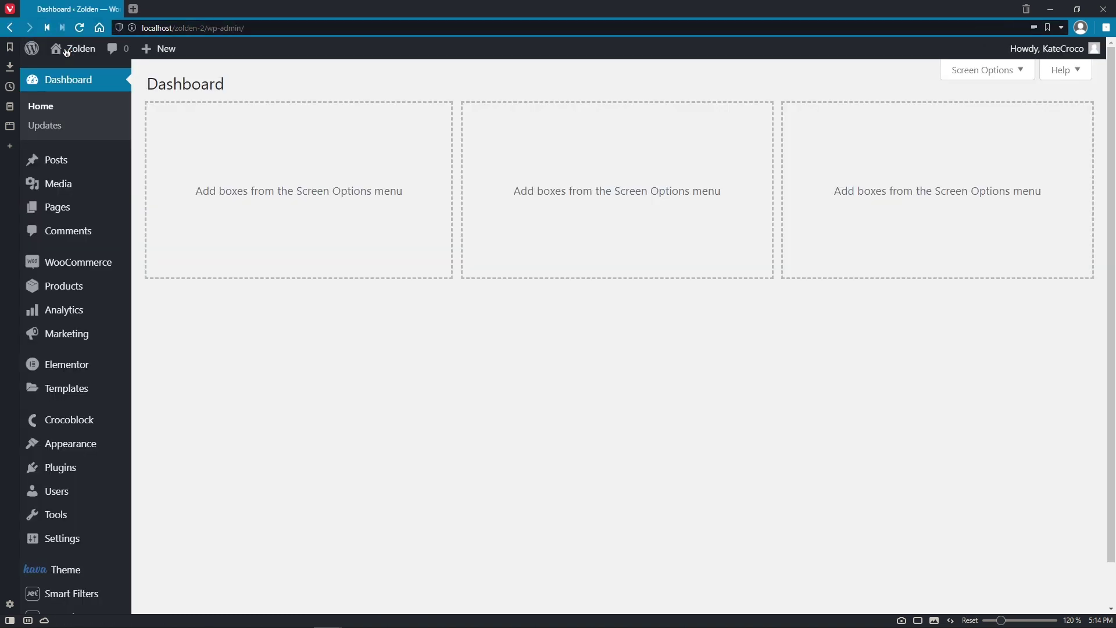
{"action": "mouse_move", "coordinate": [87, 426]}
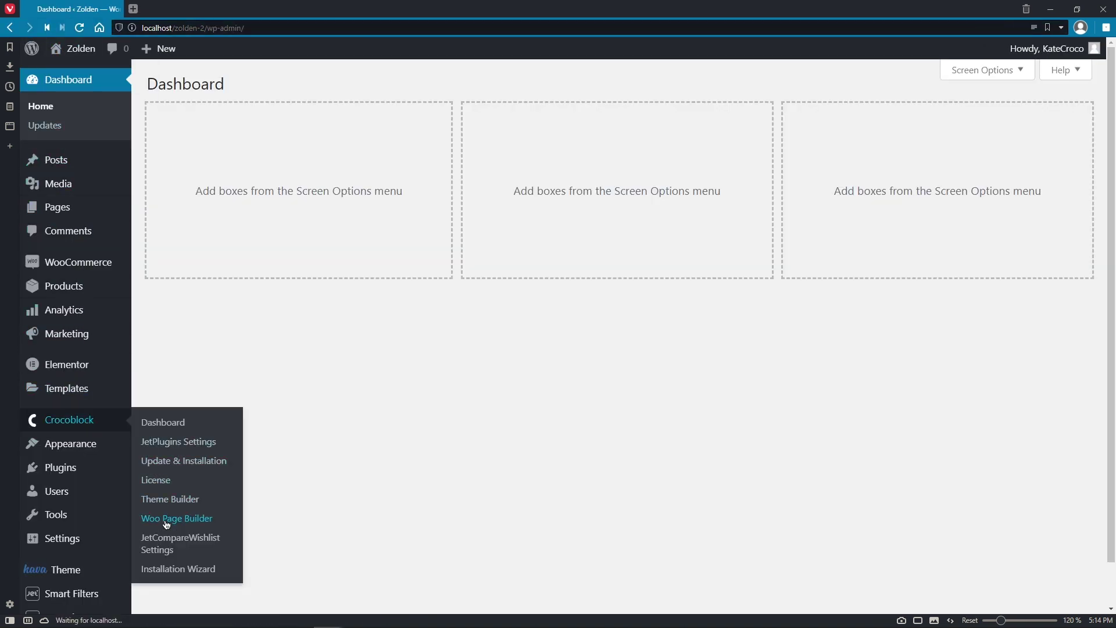
{"action": "scroll", "coordinate": [166, 540], "scroll_direction": "down", "scroll_amount": 5}
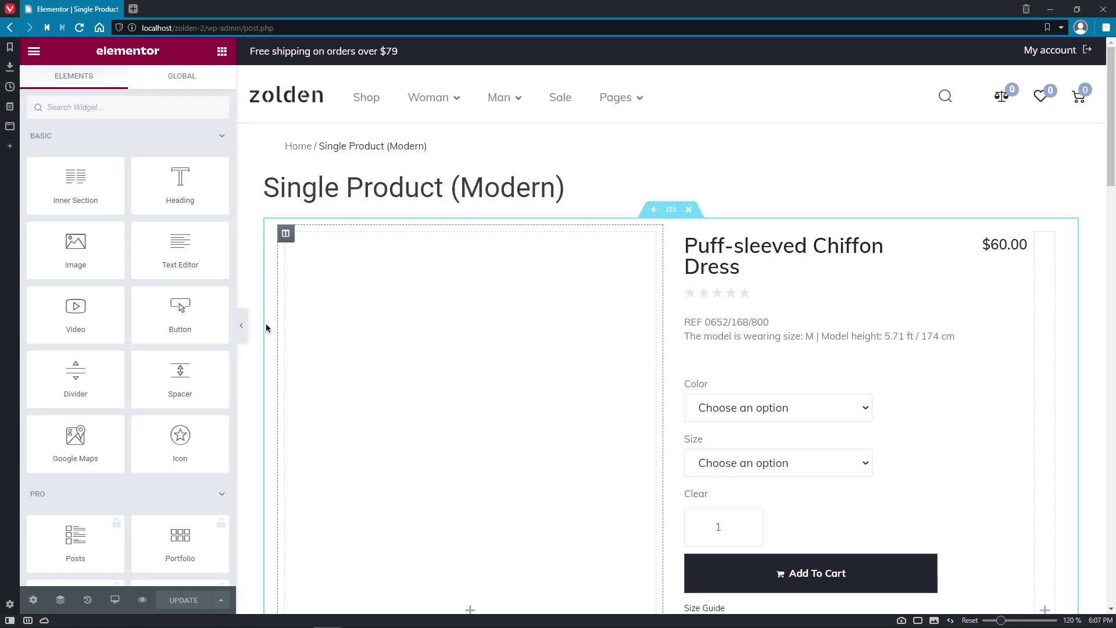
Add the Gallery Modern widget to the product layout and enable its gallery option
{"action": "type", "text": "modern"}
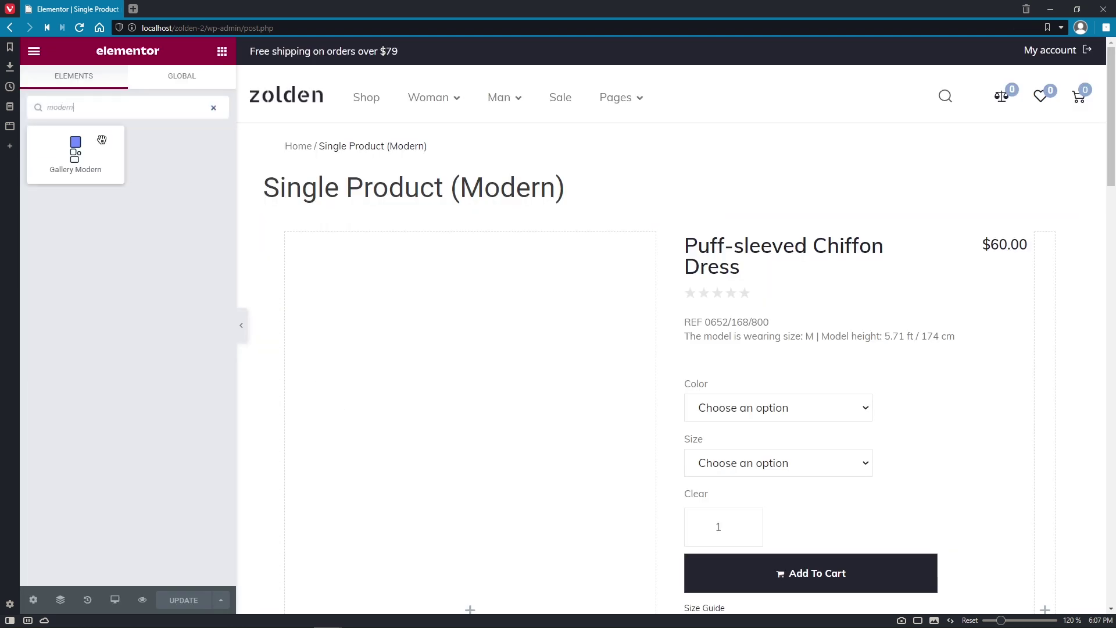
{"action": "left_click_drag", "start_coordinate": [75, 152], "coordinate": [372, 304]}
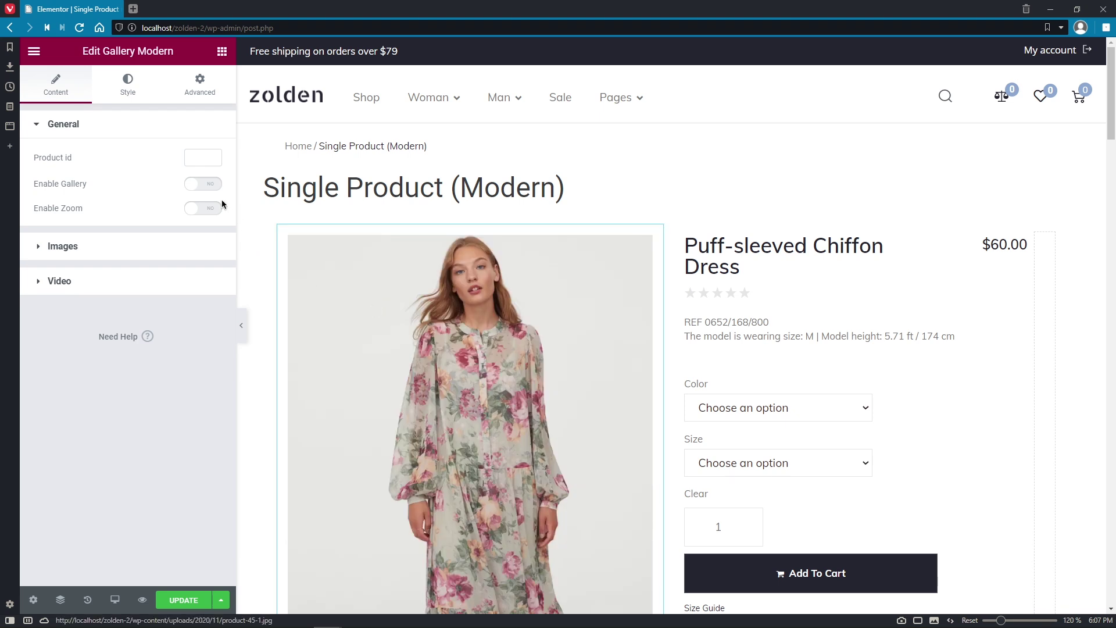
{"action": "left_click", "coordinate": [198, 125]}
{"action": "left_click", "coordinate": [193, 157]}
{"action": "left_click", "coordinate": [192, 164]}
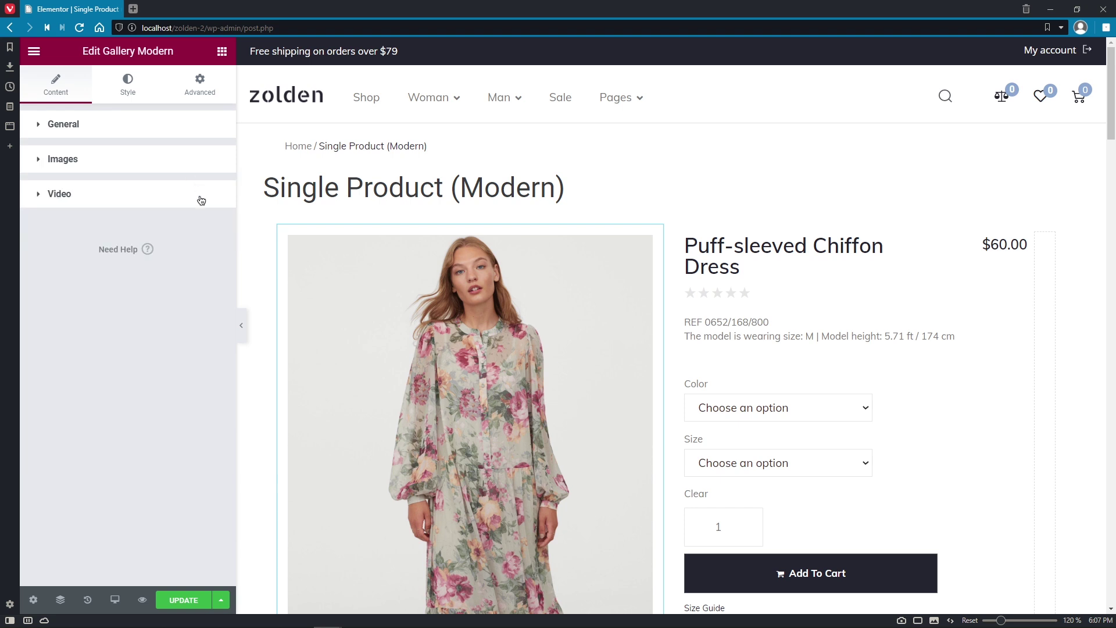
{"action": "left_click", "coordinate": [199, 200]}
{"action": "left_click", "coordinate": [201, 200]}
{"action": "left_click", "coordinate": [194, 127]}
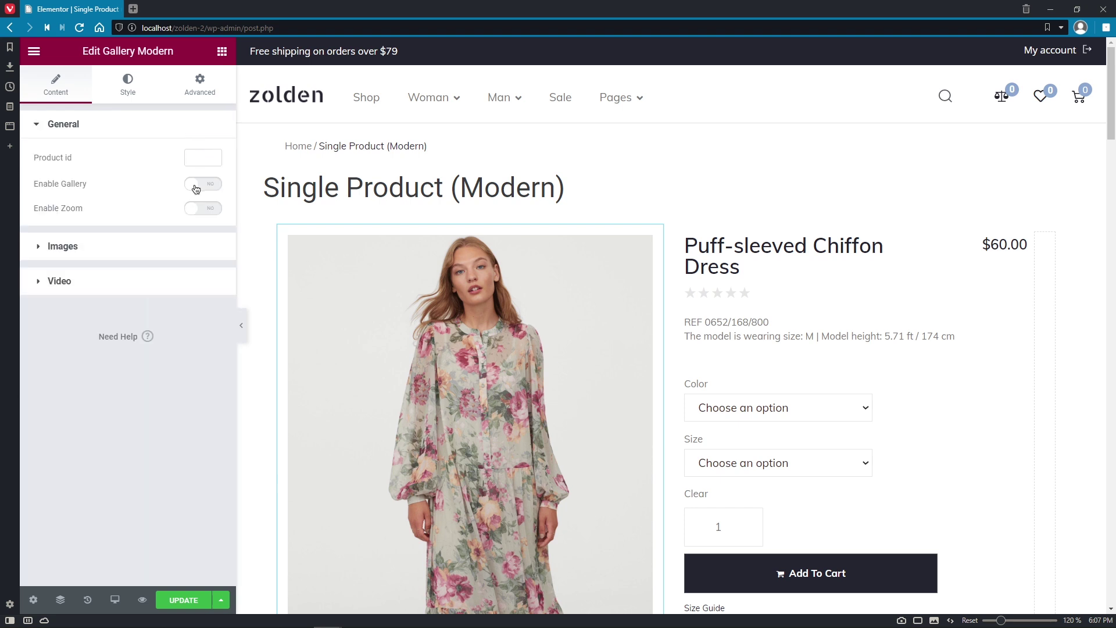
{"action": "left_click", "coordinate": [196, 186]}
Set the gallery image size to Full and turn on video autoplay and loop
{"action": "left_click", "coordinate": [200, 280]}
{"action": "left_click", "coordinate": [192, 193]}
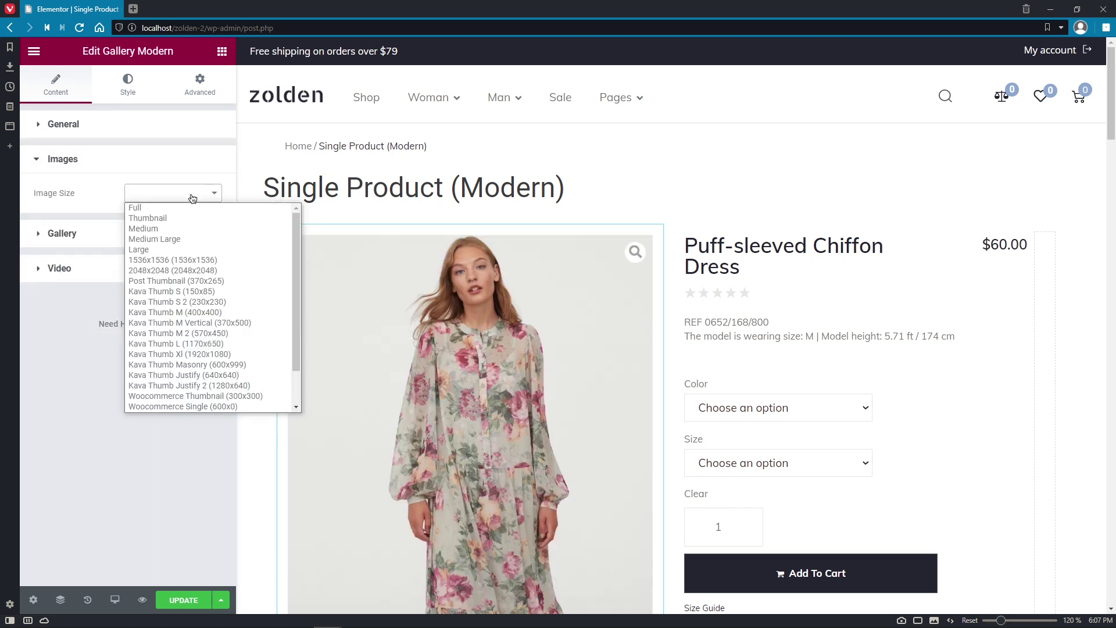
{"action": "left_click", "coordinate": [190, 205]}
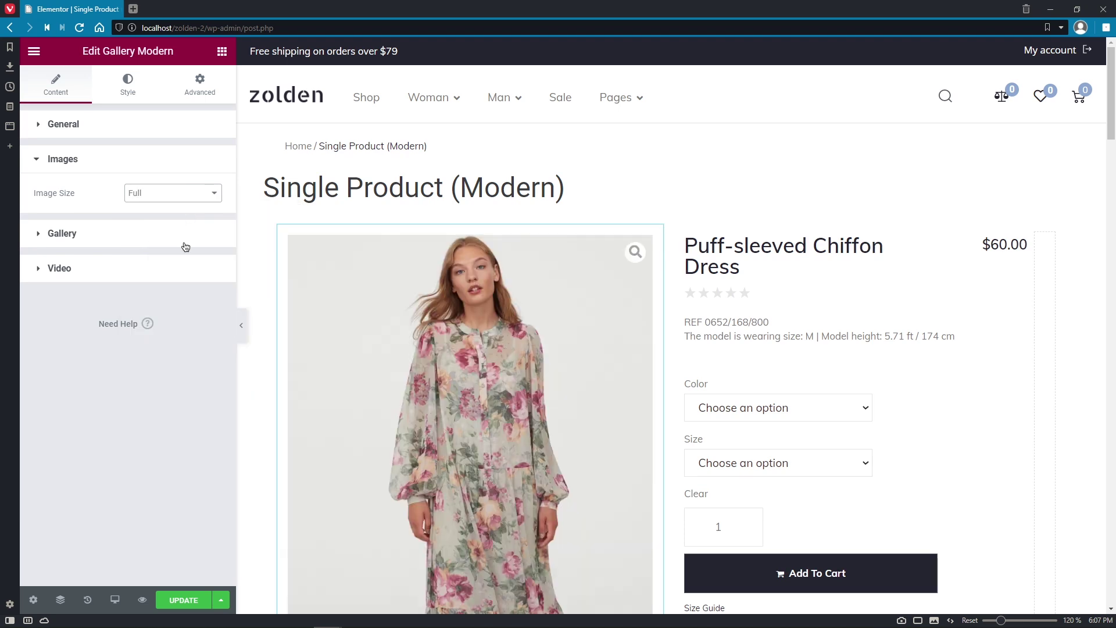
{"action": "left_click", "coordinate": [186, 273]}
{"action": "left_click", "coordinate": [203, 390]}
{"action": "left_click", "coordinate": [207, 415]}
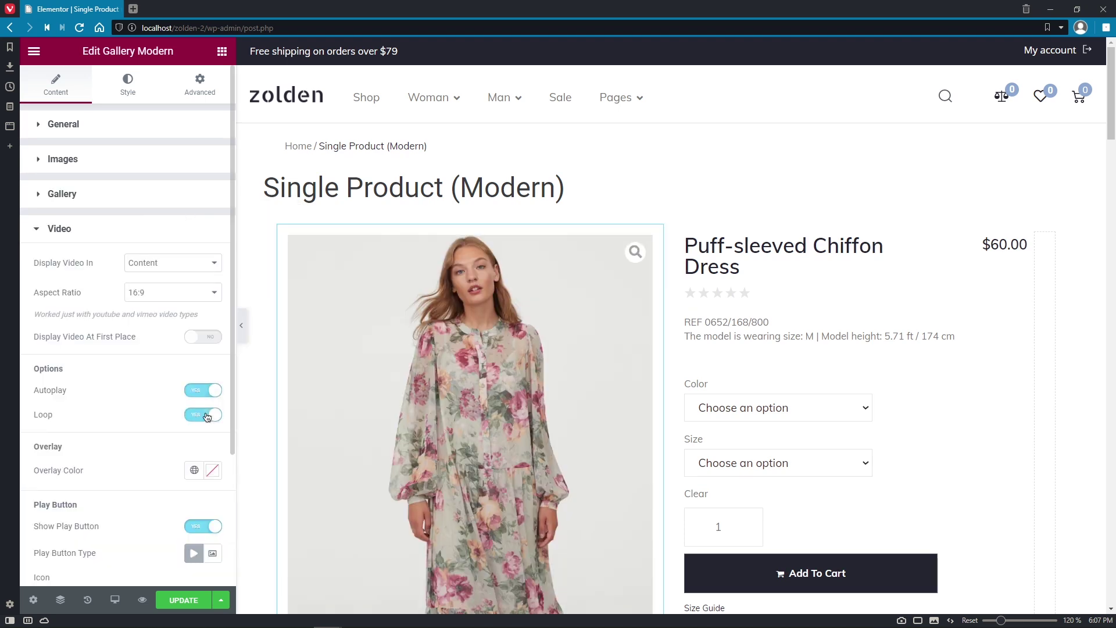
{"action": "left_click", "coordinate": [129, 81]}
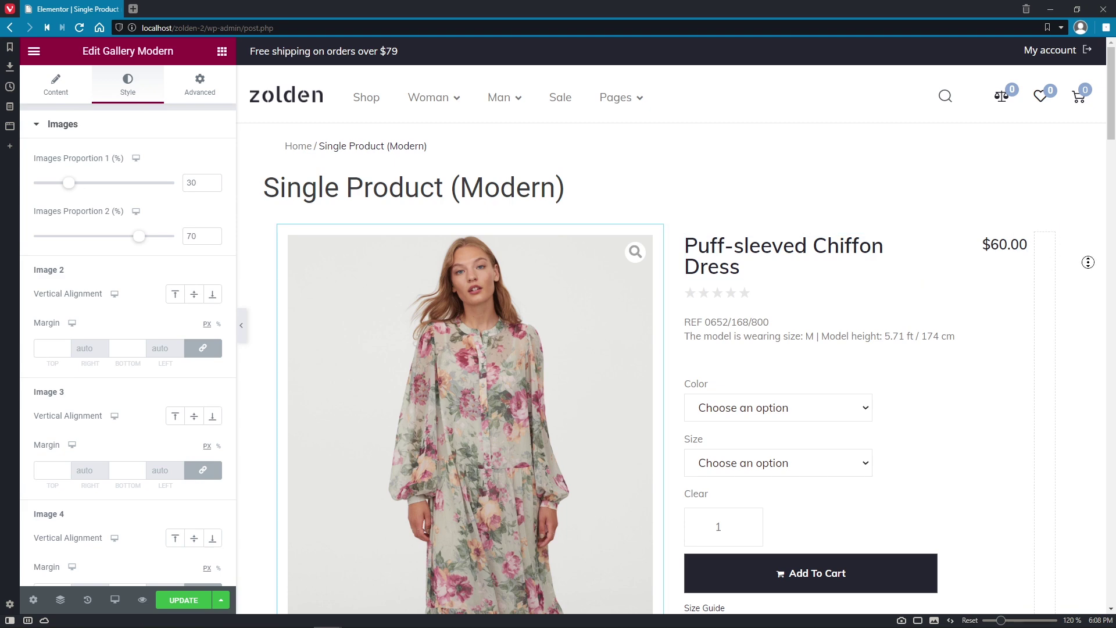
Set the image proportions to 57% and 72%
{"action": "scroll", "coordinate": [1093, 313], "scroll_direction": "down", "scroll_amount": 3}
{"action": "scroll", "coordinate": [1092, 313], "scroll_direction": "down", "scroll_amount": 10}
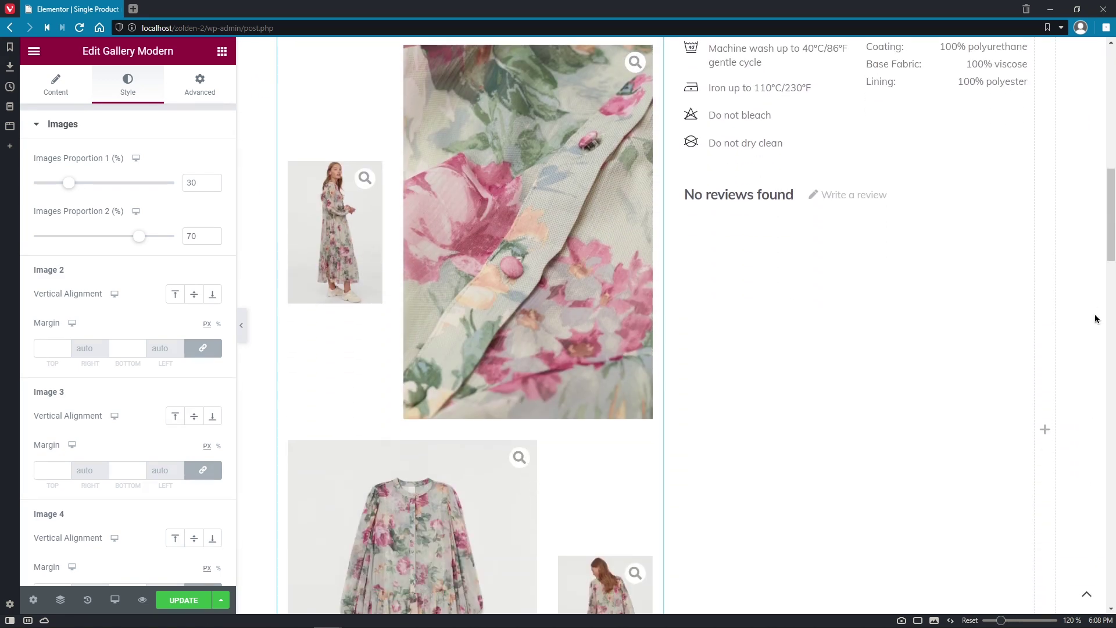
{"action": "left_click_drag", "start_coordinate": [70, 184], "coordinate": [117, 195]}
{"action": "left_click_drag", "start_coordinate": [139, 236], "coordinate": [143, 236]}
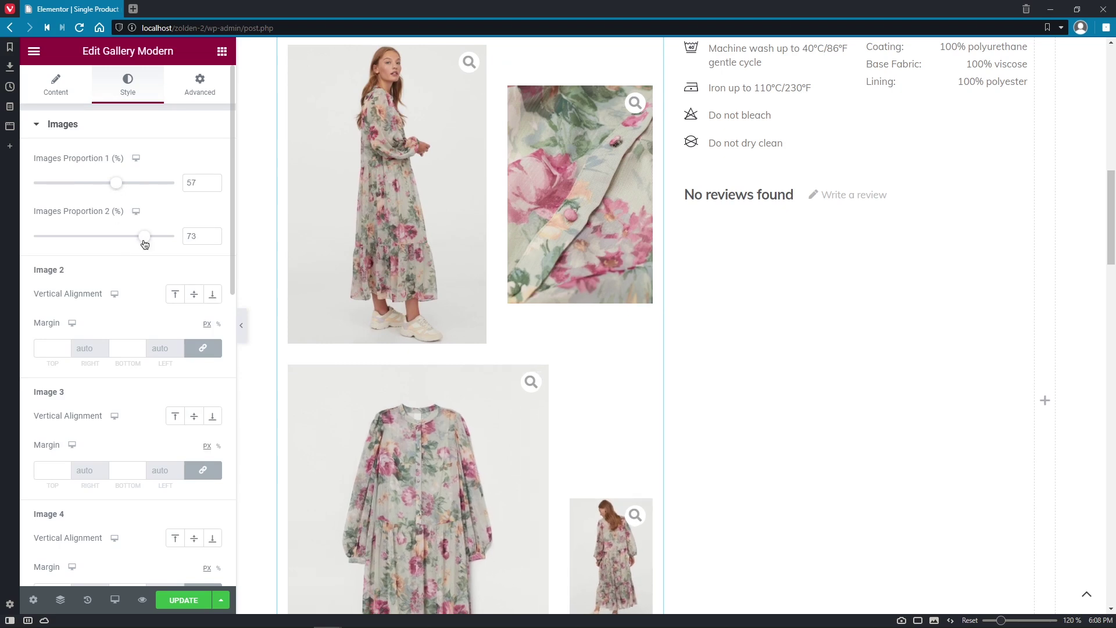
Bottom-align image 2 with margins 30 and 153, and give image 3 a 30 bottom margin
{"action": "left_click", "coordinate": [214, 300]}
{"action": "left_click", "coordinate": [203, 348]}
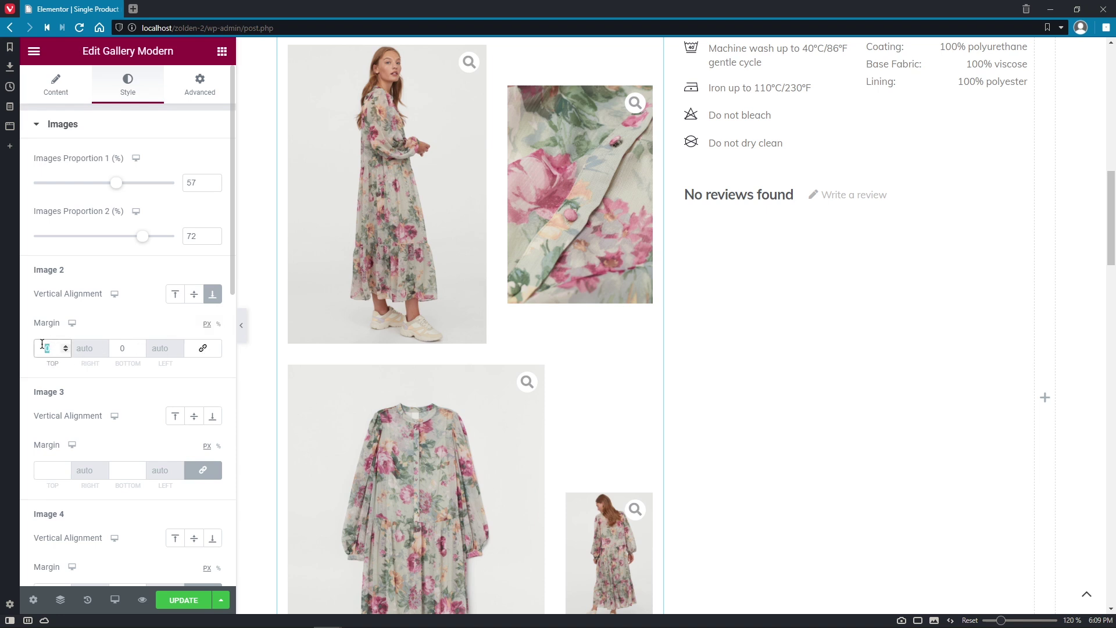
{"action": "type", "text": "30"}
{"action": "left_click", "coordinate": [122, 349]}
{"action": "type", "text": "153"}
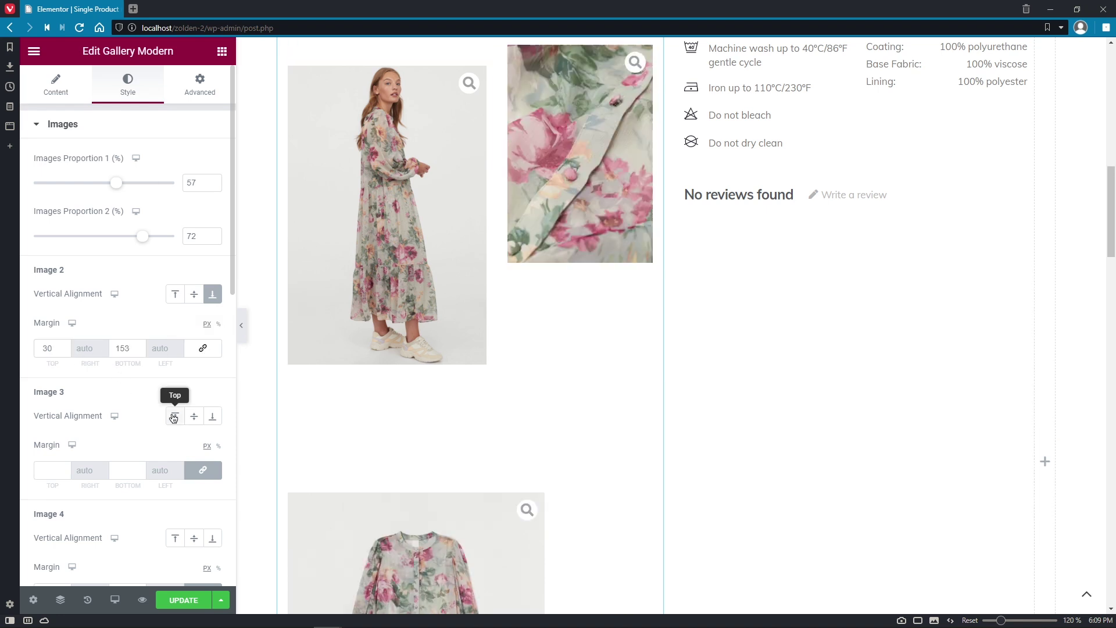
{"action": "left_click", "coordinate": [202, 470]}
{"action": "left_click", "coordinate": [123, 470]}
{"action": "type", "text": "30"}
Unlink the gallery padding and set a custom right padding
{"action": "left_click_drag", "start_coordinate": [223, 313], "coordinate": [235, 547]}
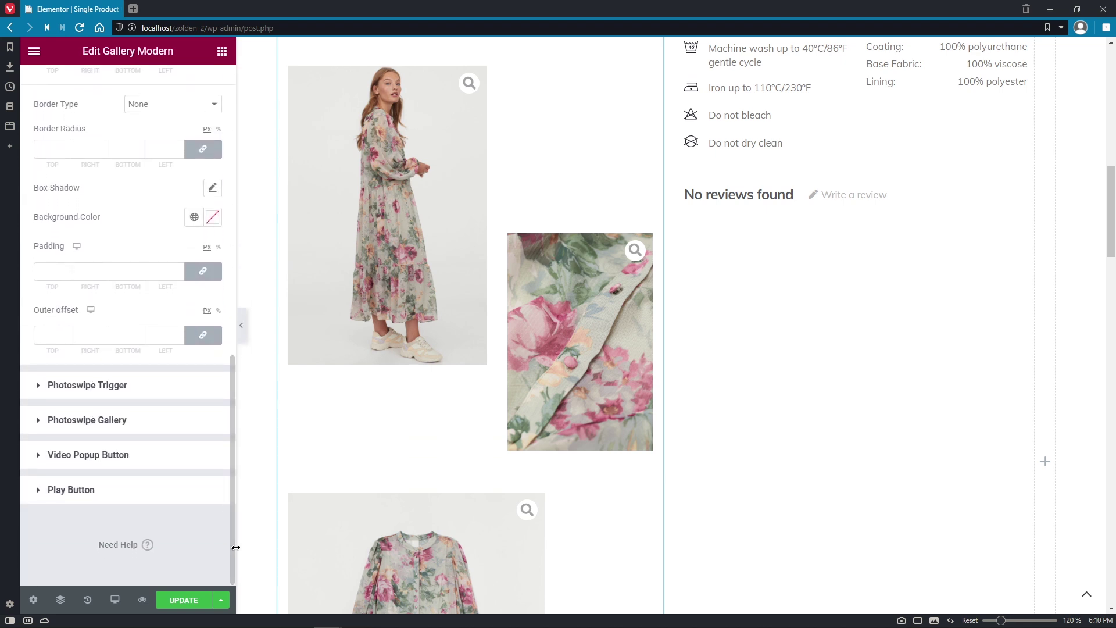
{"action": "left_click", "coordinate": [202, 270]}
{"action": "left_click", "coordinate": [90, 271]}
{"action": "type", "text": "10"}
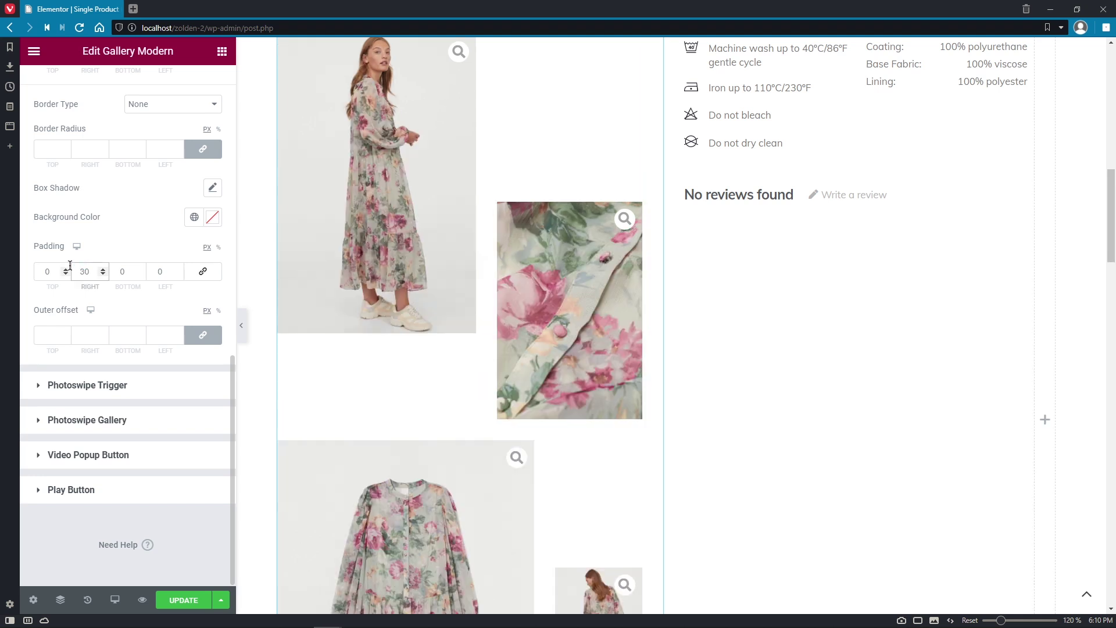
{"action": "left_click", "coordinate": [101, 385]}
Place the zoom trigger top left at size 50 with colour #777777
{"action": "left_click", "coordinate": [198, 218]}
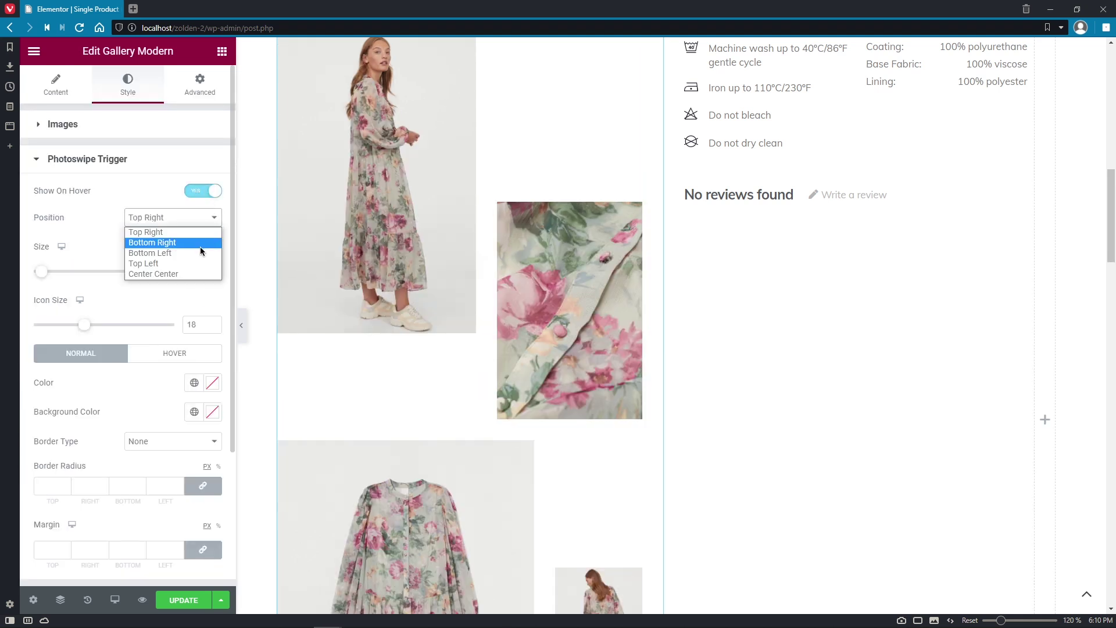
{"action": "left_click", "coordinate": [200, 261]}
{"action": "double_click", "coordinate": [200, 272]}
{"action": "type", "text": "50"}
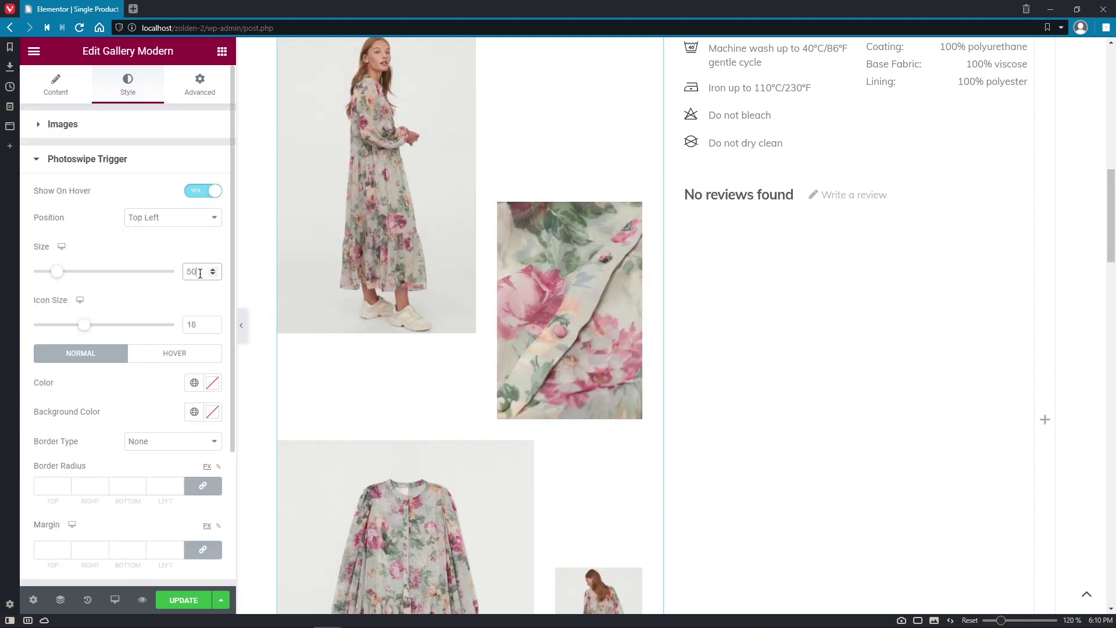
{"action": "left_click", "coordinate": [212, 383]}
{"action": "left_click", "coordinate": [213, 384]}
{"action": "left_click", "coordinate": [213, 383]}
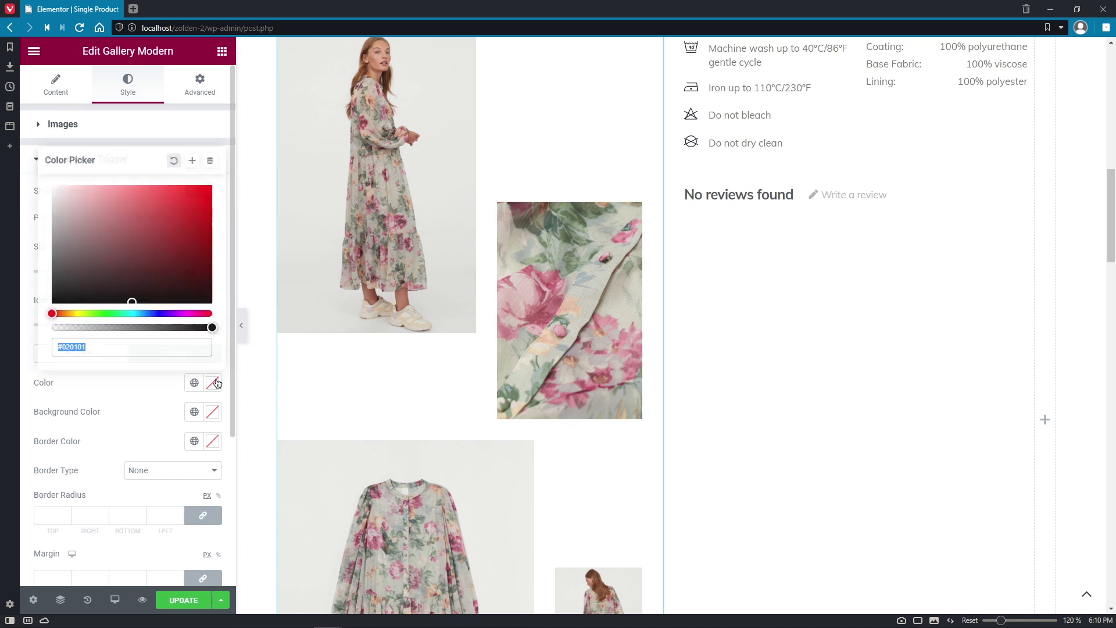
{"action": "type", "text": "#777777"}
{"action": "left_click", "coordinate": [213, 382]}
Give the trigger 20 margins on all sides and update the template to preview it
{"action": "scroll", "coordinate": [227, 407], "scroll_direction": "down", "scroll_amount": 3}
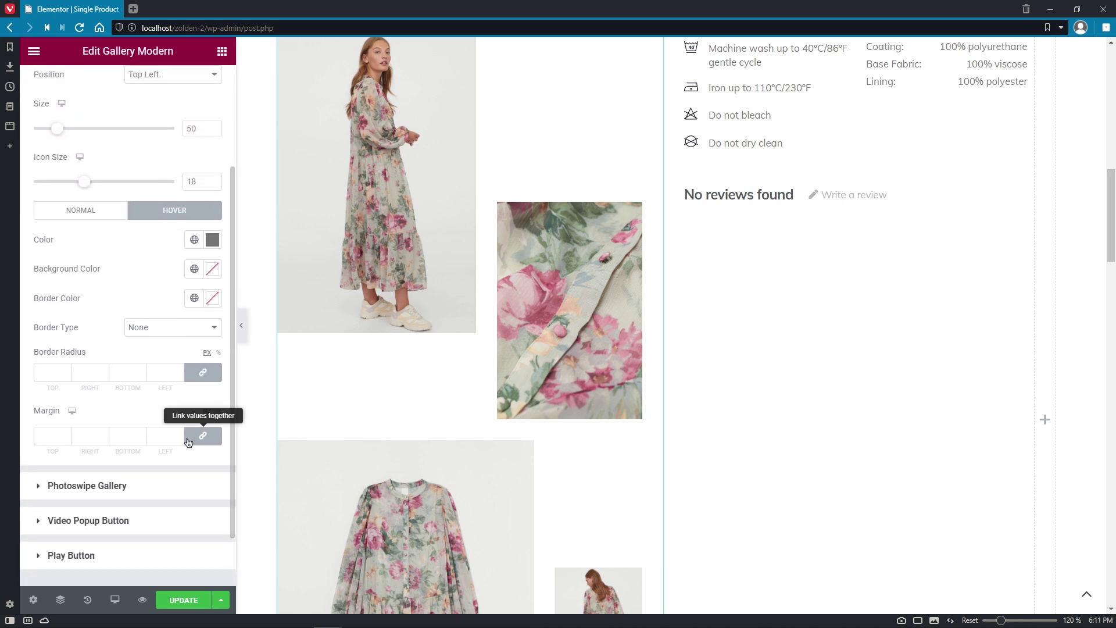
{"action": "left_click", "coordinate": [161, 436]}
{"action": "type", "text": "20"}
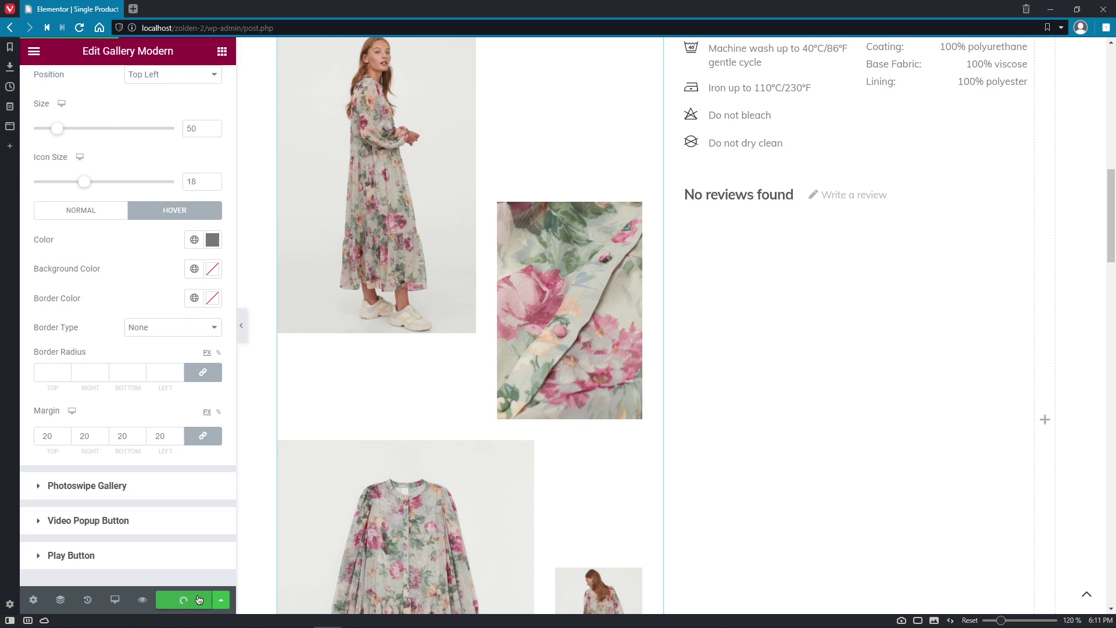
{"action": "left_click", "coordinate": [142, 600]}
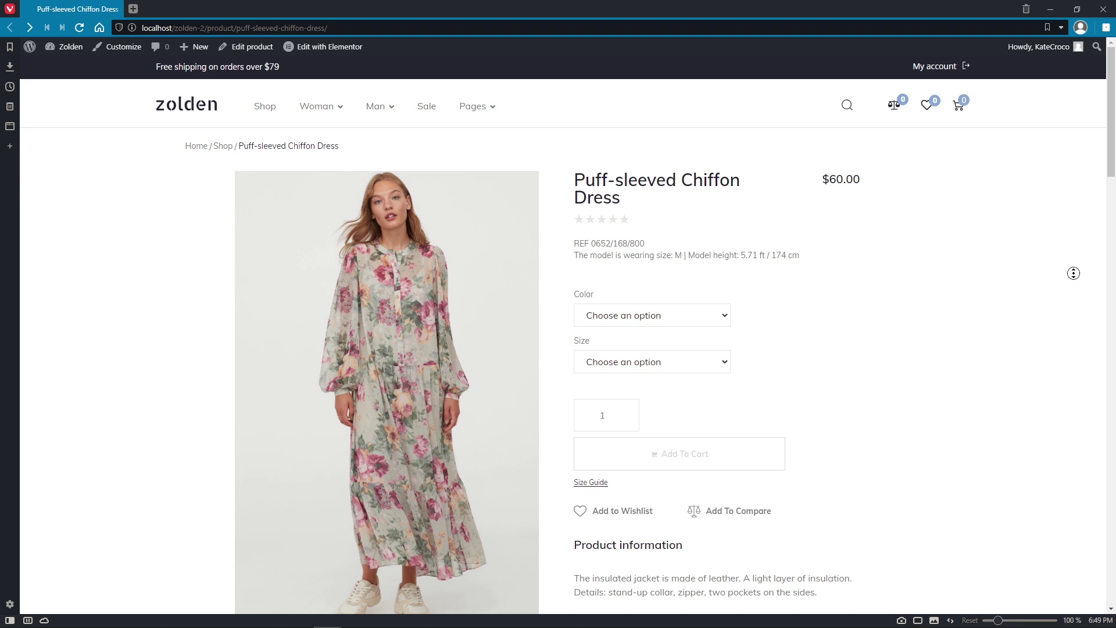
Scroll through the dress page's Modern gallery and video, then return to the admin Dashboard
{"action": "scroll", "coordinate": [1074, 273], "scroll_direction": "down", "scroll_amount": 4}
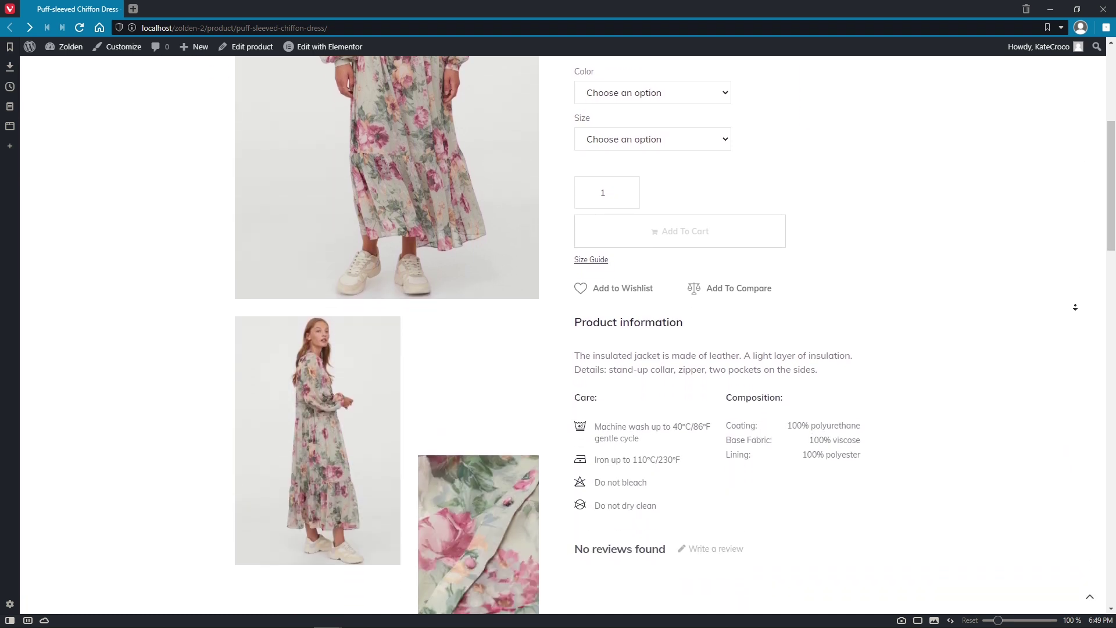
{"action": "scroll", "coordinate": [1075, 307], "scroll_direction": "down", "scroll_amount": 8}
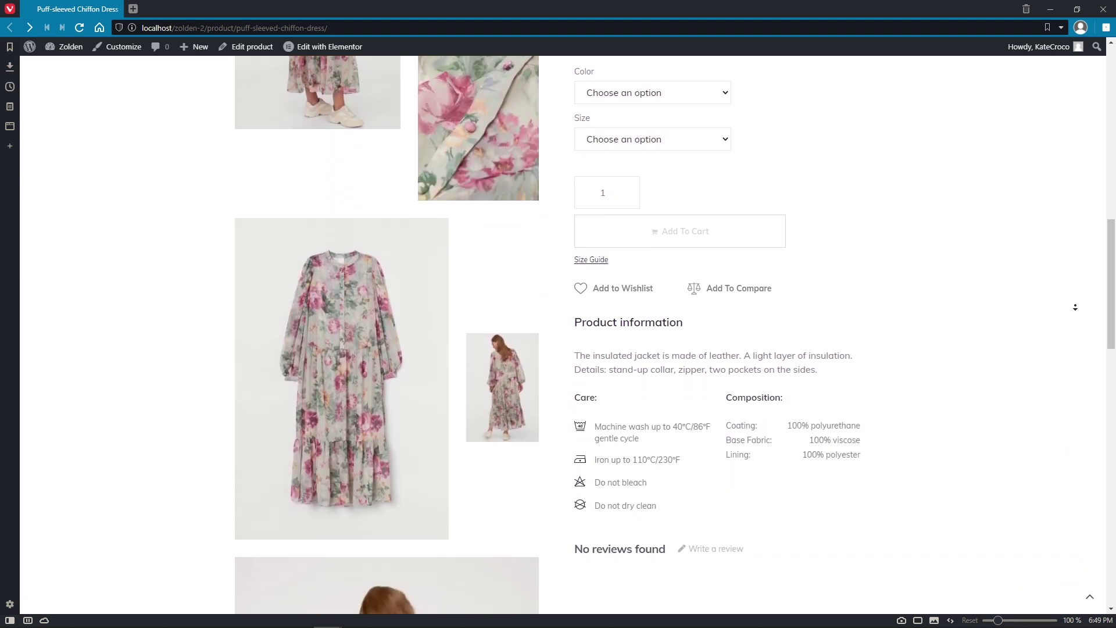
{"action": "scroll", "coordinate": [1074, 307], "scroll_direction": "down", "scroll_amount": 8}
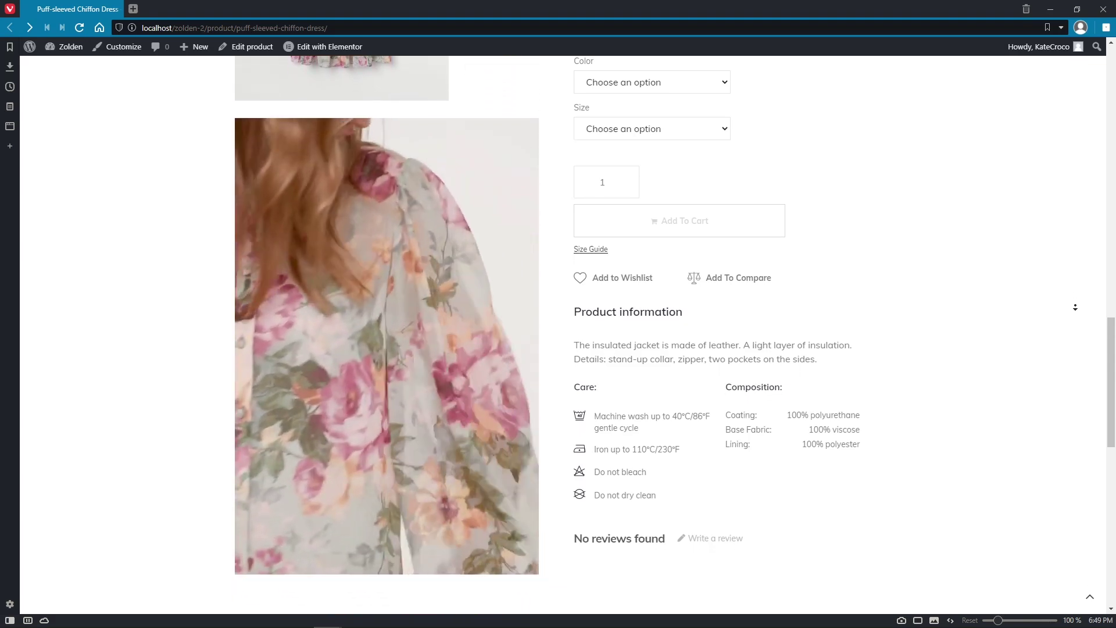
{"action": "scroll", "coordinate": [1075, 307], "scroll_direction": "down", "scroll_amount": 1}
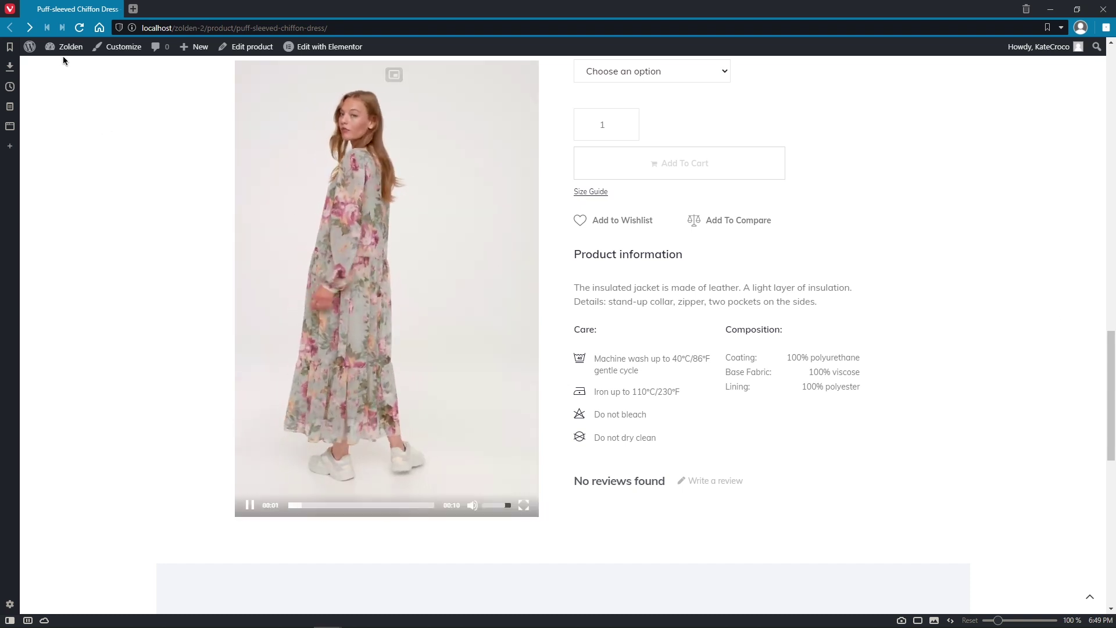
{"action": "left_click", "coordinate": [65, 54]}
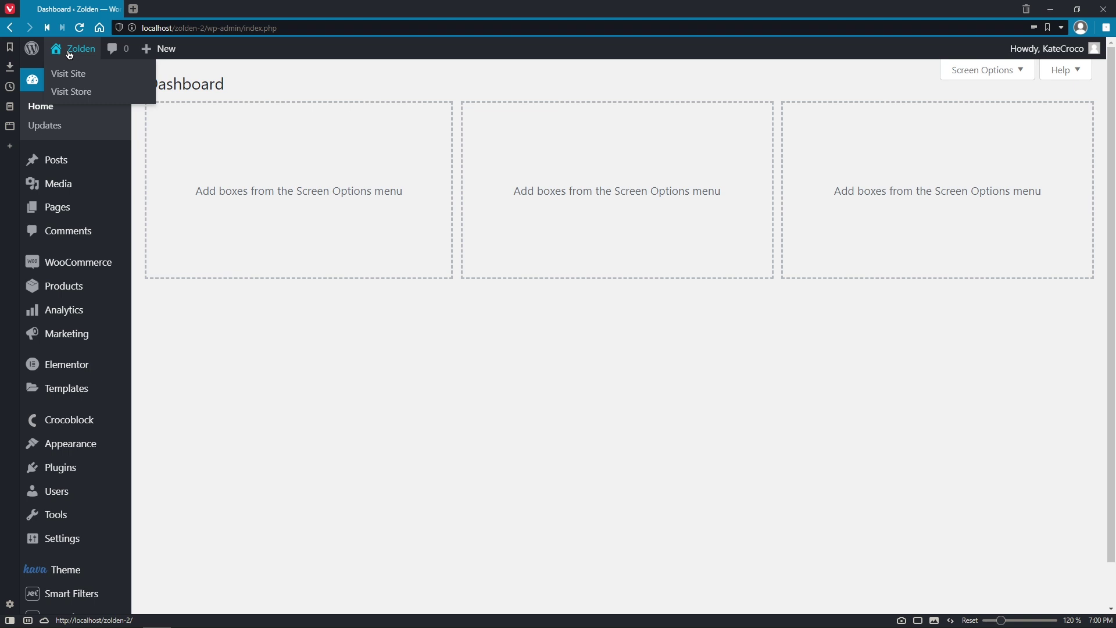
Open All Products, keep the dress on Single Product (Slider), view its page and return
{"action": "left_click", "coordinate": [70, 290]}
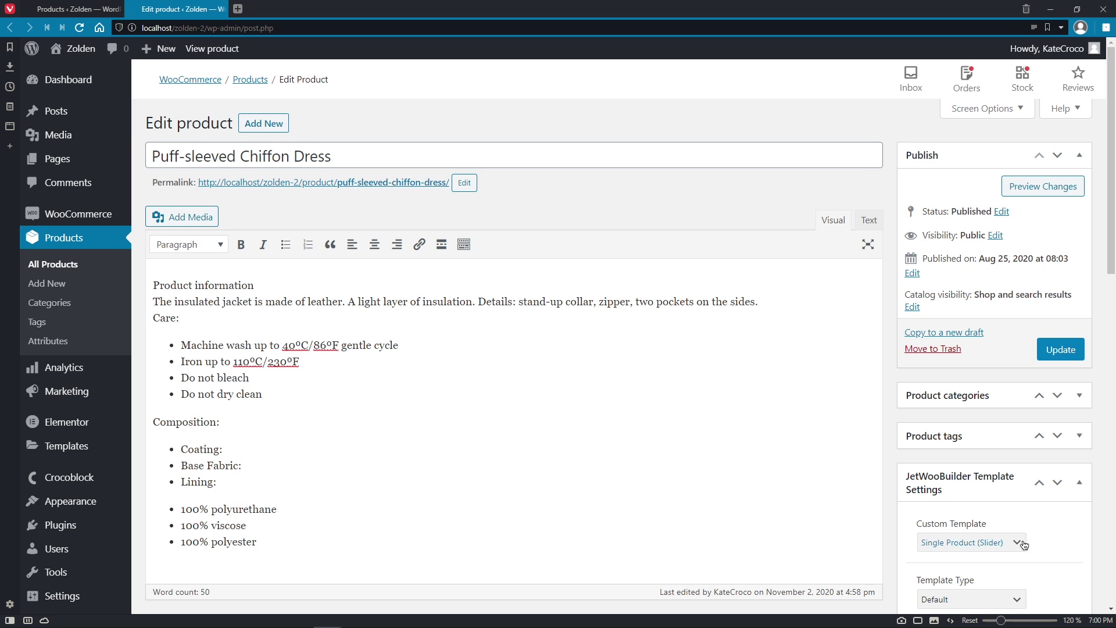
{"action": "left_click", "coordinate": [1023, 543]}
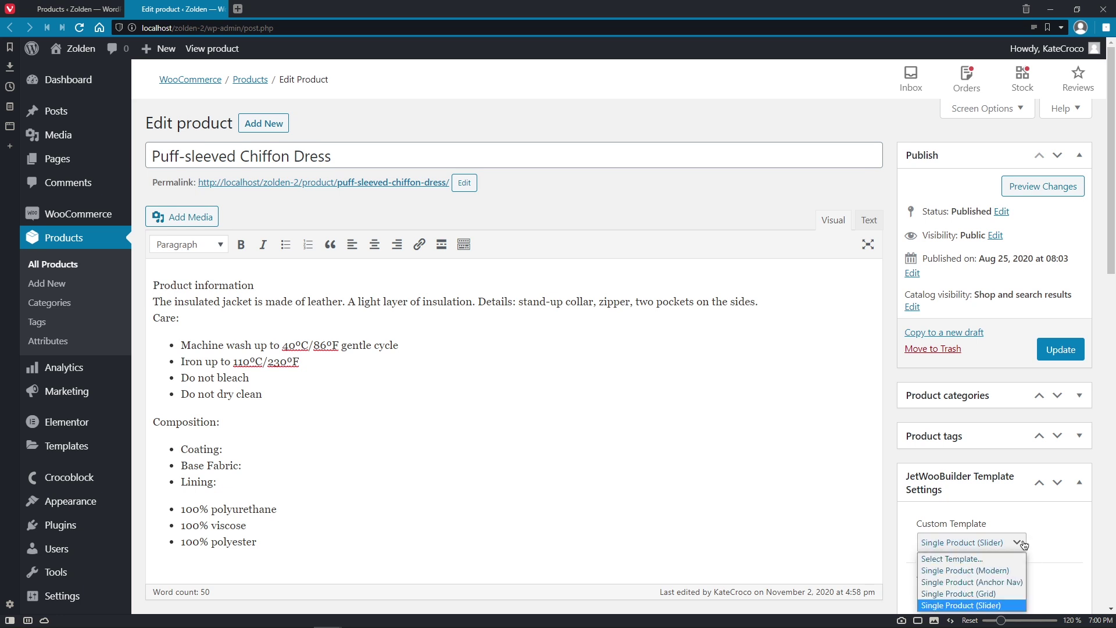
{"action": "left_click", "coordinate": [1014, 610]}
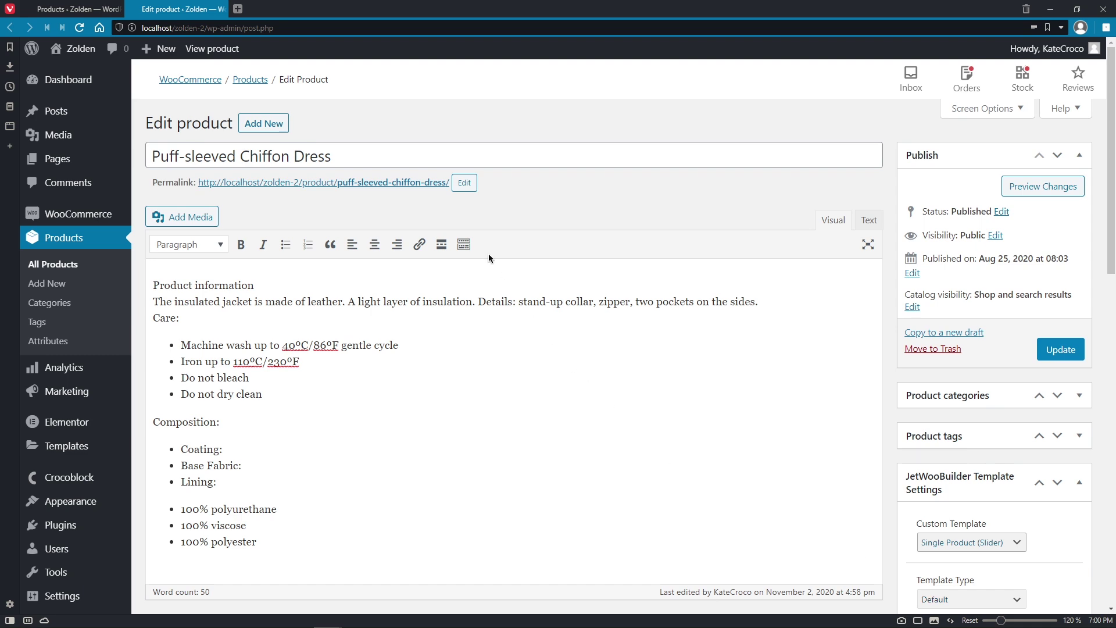
{"action": "left_click", "coordinate": [425, 182]}
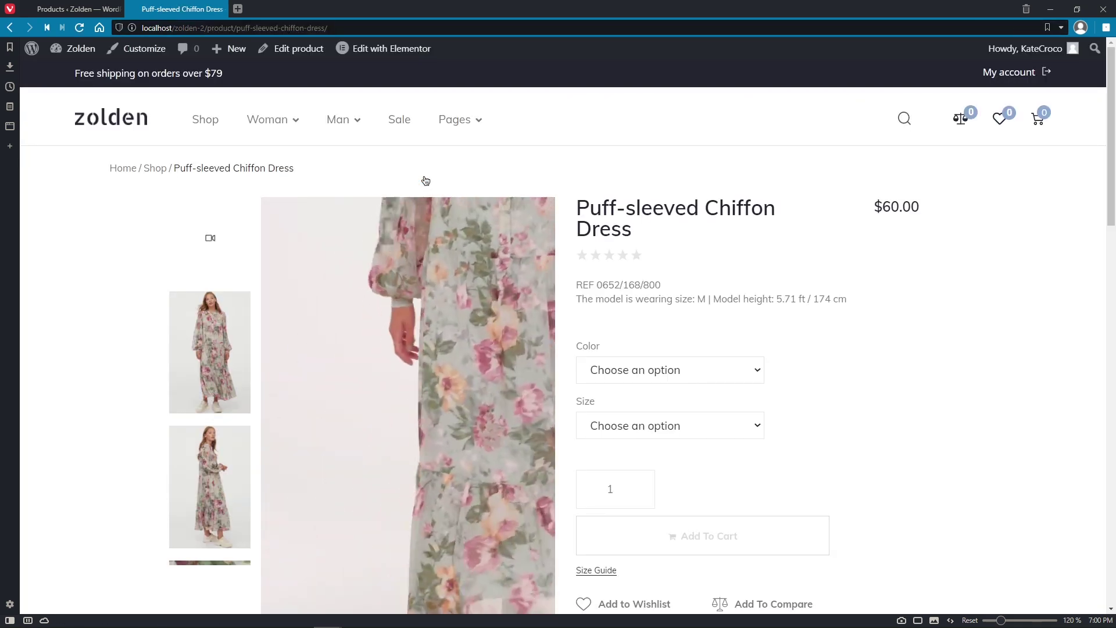
{"action": "scroll", "coordinate": [425, 186], "scroll_direction": "down", "scroll_amount": 2}
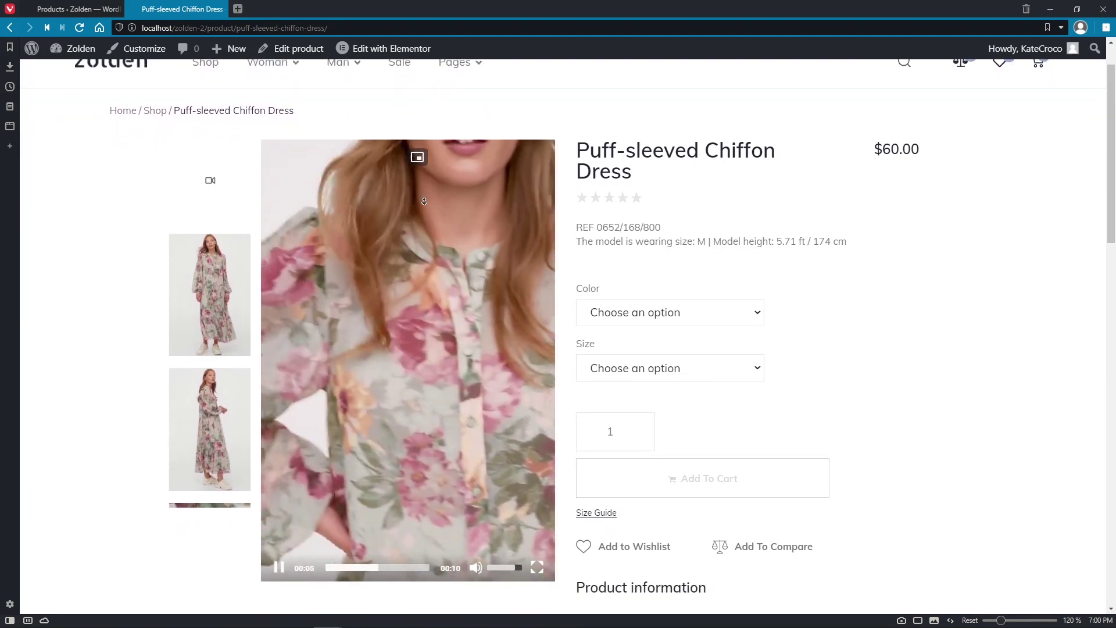
{"action": "left_click", "coordinate": [89, 12]}
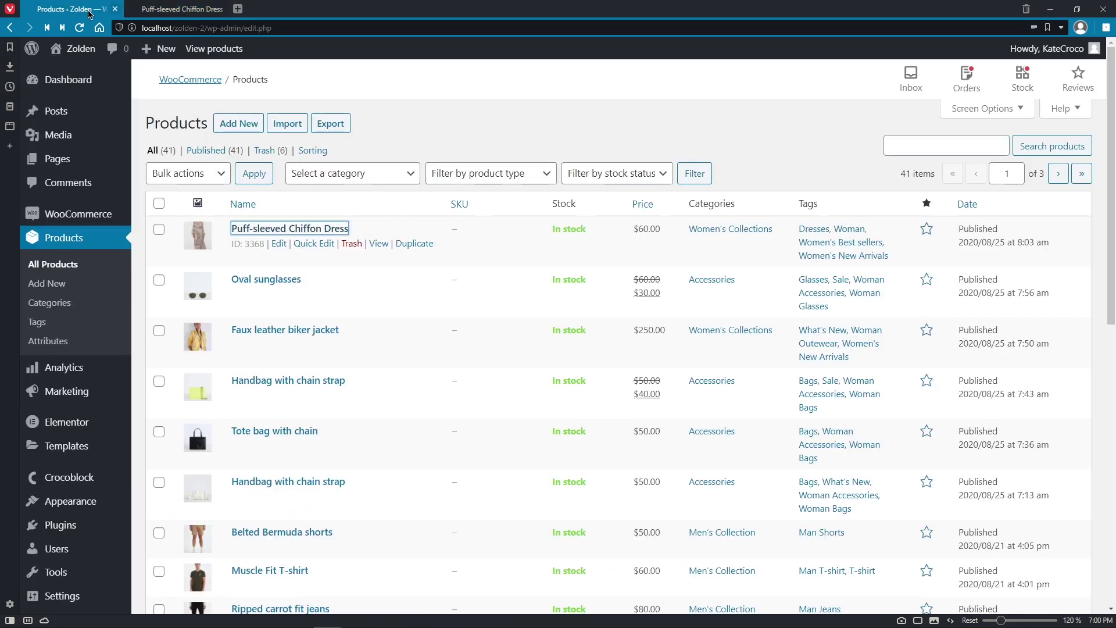
Assign the Single Product (Anchor Nav) template to Oval sunglasses and save the product
{"action": "middle_click", "coordinate": [268, 280]}
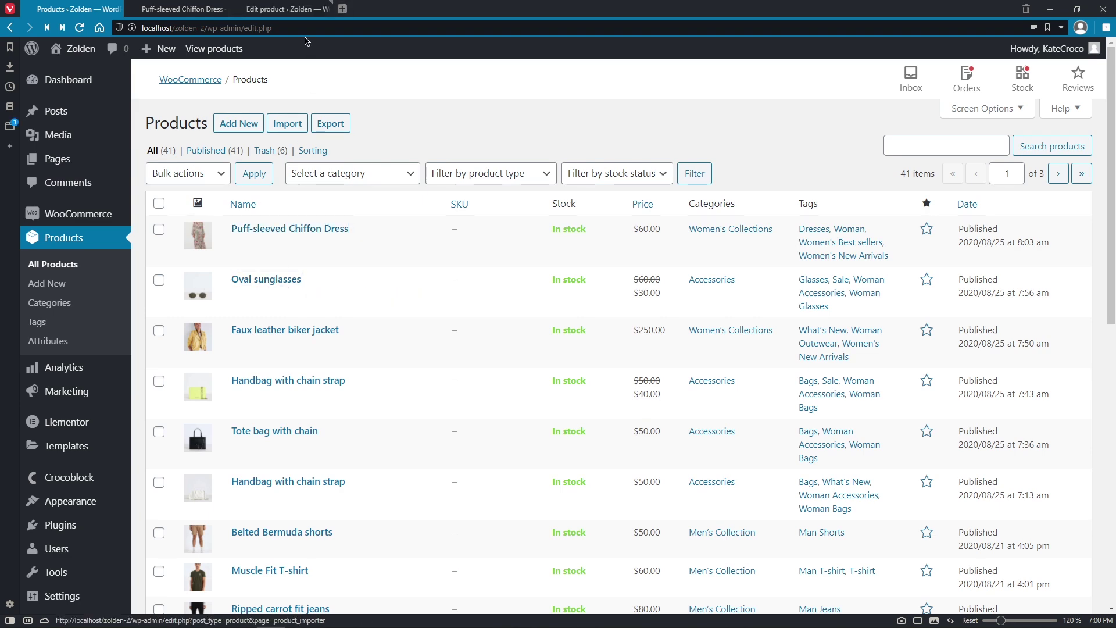
{"action": "left_click", "coordinate": [284, 9]}
{"action": "left_click", "coordinate": [1027, 545]}
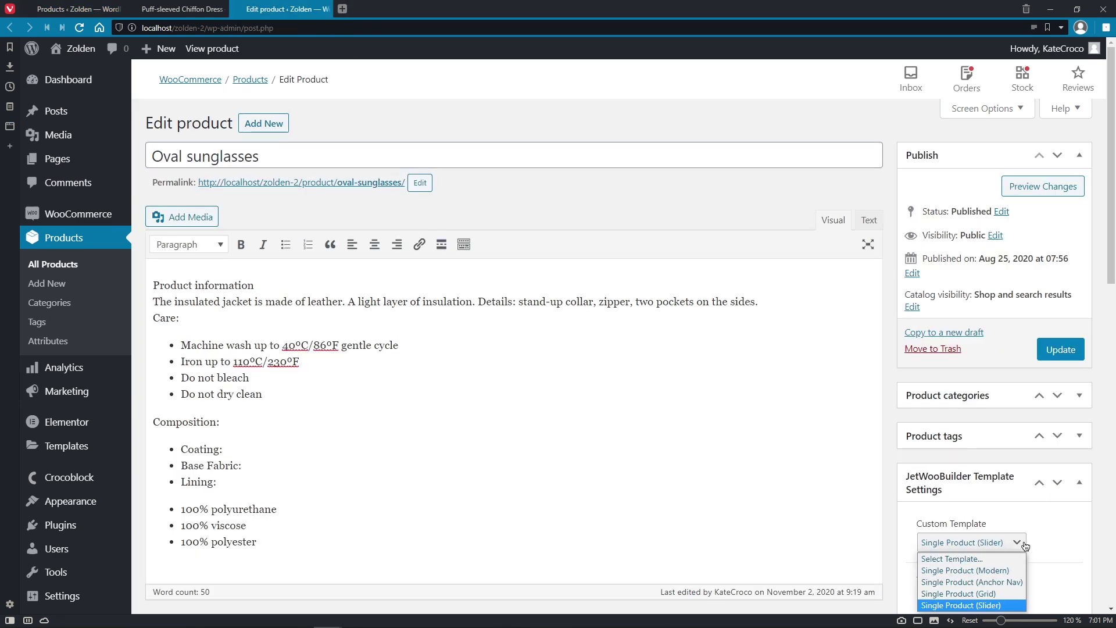
{"action": "left_click", "coordinate": [1026, 581]}
{"action": "left_click", "coordinate": [1066, 351]}
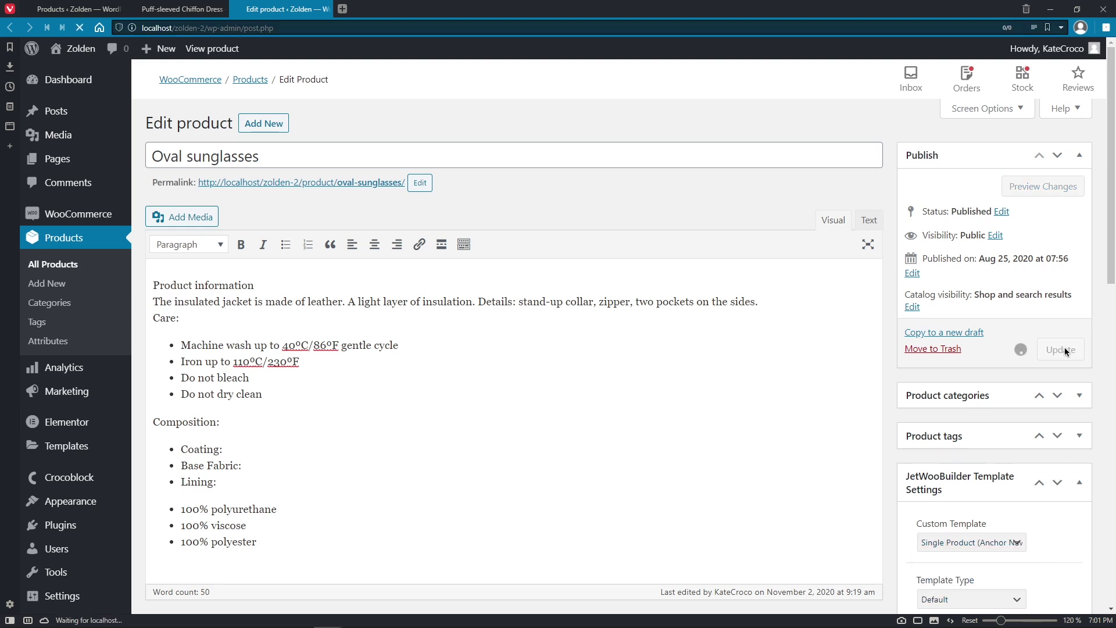
View the Oval sunglasses page and jump to its second gallery image
{"action": "left_click", "coordinate": [384, 169]}
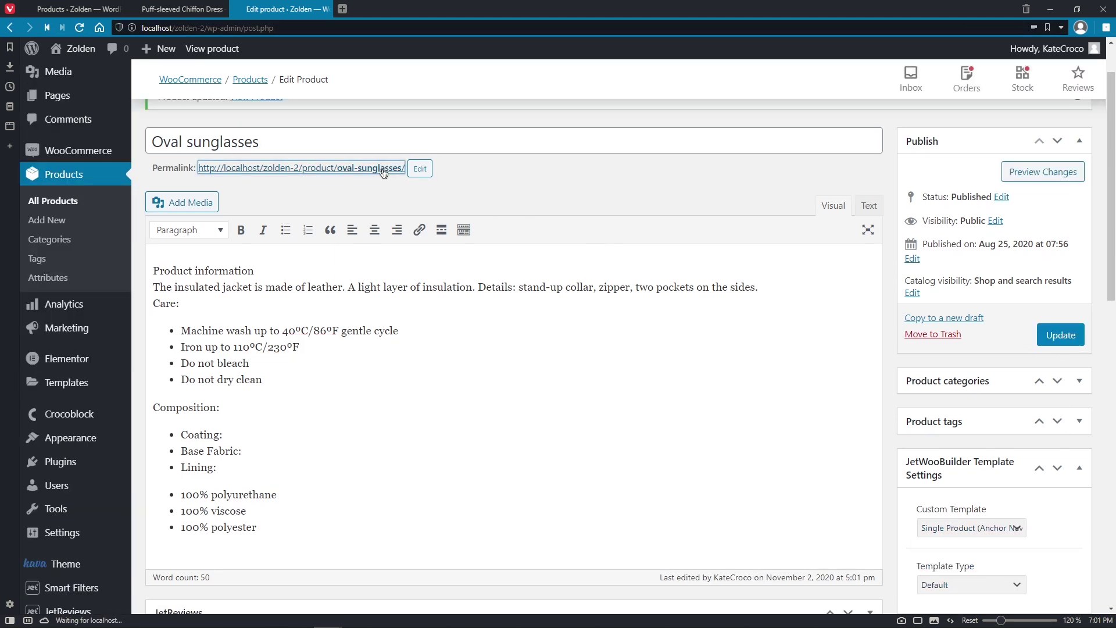
{"action": "scroll", "coordinate": [381, 189], "scroll_direction": "down", "scroll_amount": 2}
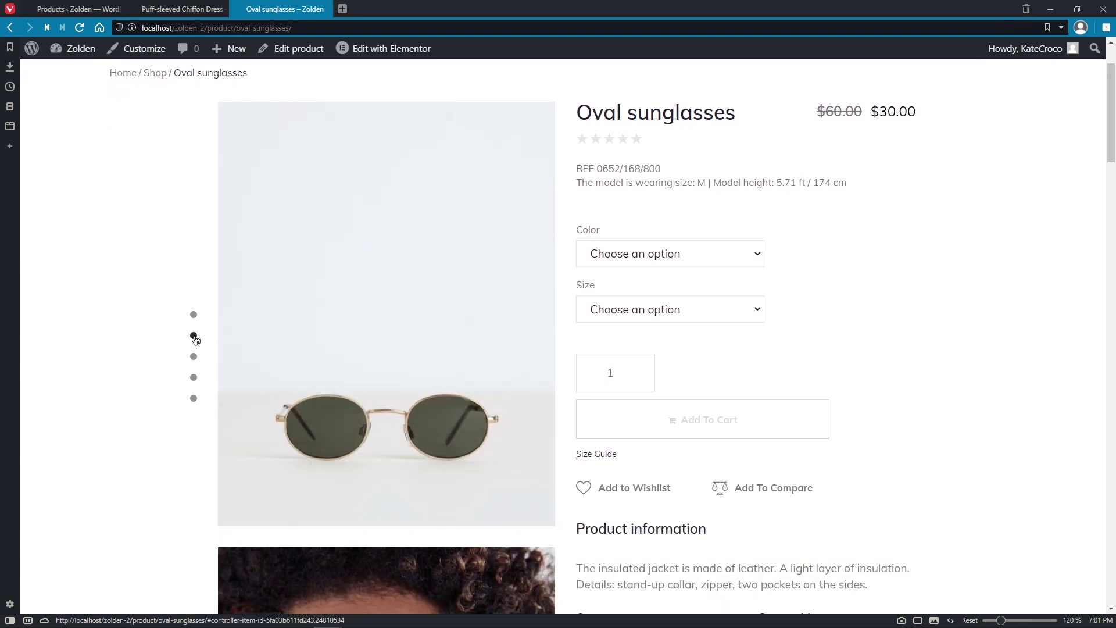
{"action": "left_click", "coordinate": [194, 340]}
Assign the Single Product (Grid) template to Handbag with chain strap and save it
{"action": "left_click", "coordinate": [84, 10]}
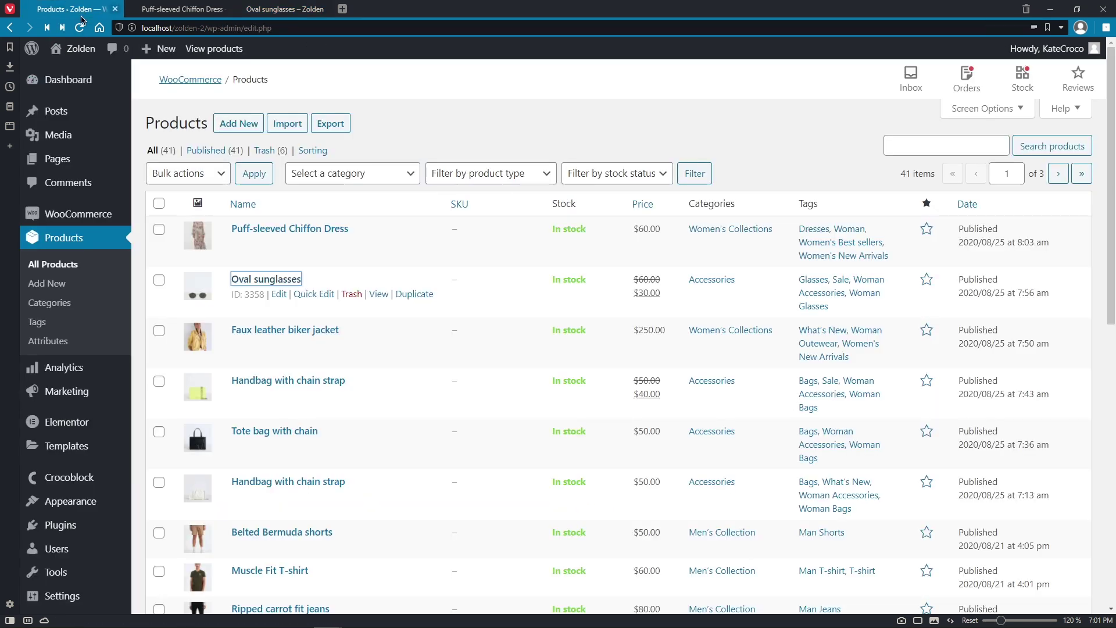
{"action": "left_click", "coordinate": [283, 379]}
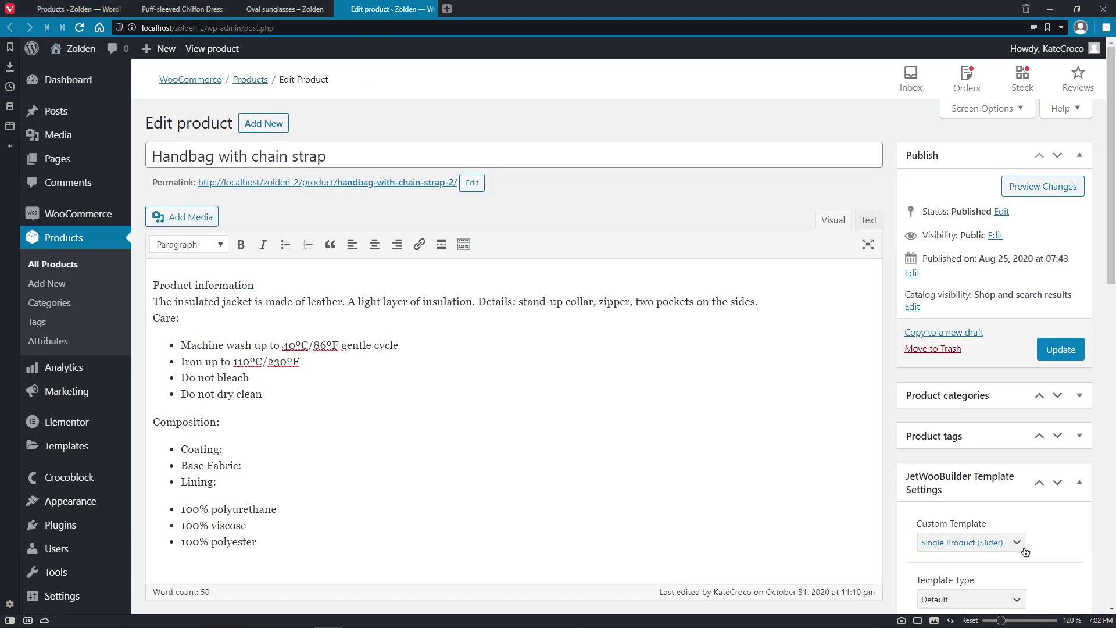
{"action": "left_click", "coordinate": [1025, 552]}
{"action": "left_click", "coordinate": [1011, 601]}
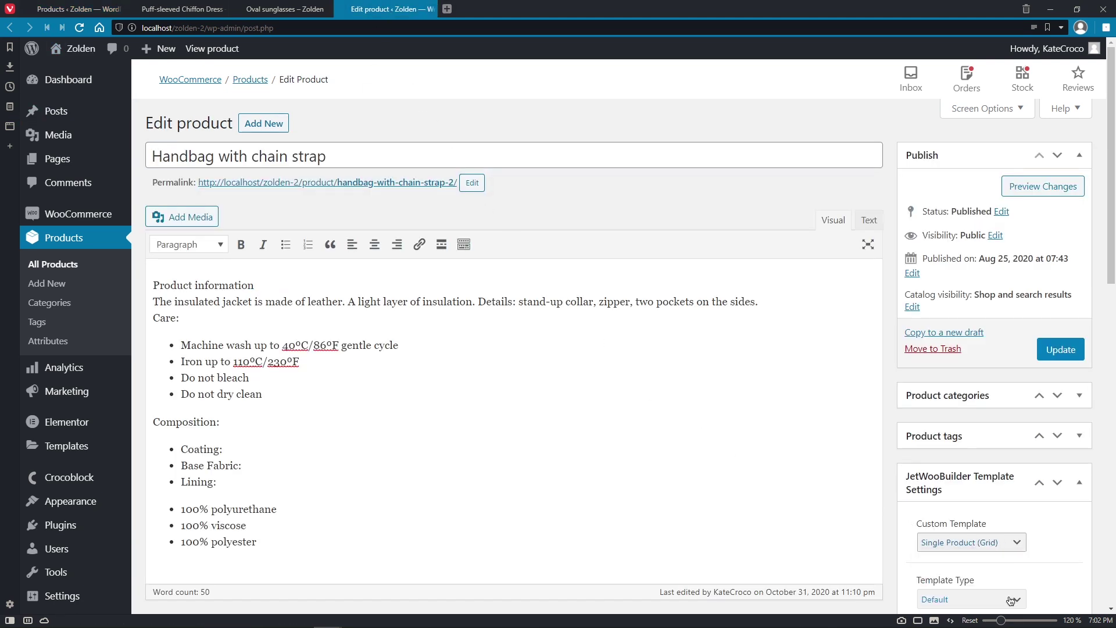
{"action": "left_click", "coordinate": [1060, 350]}
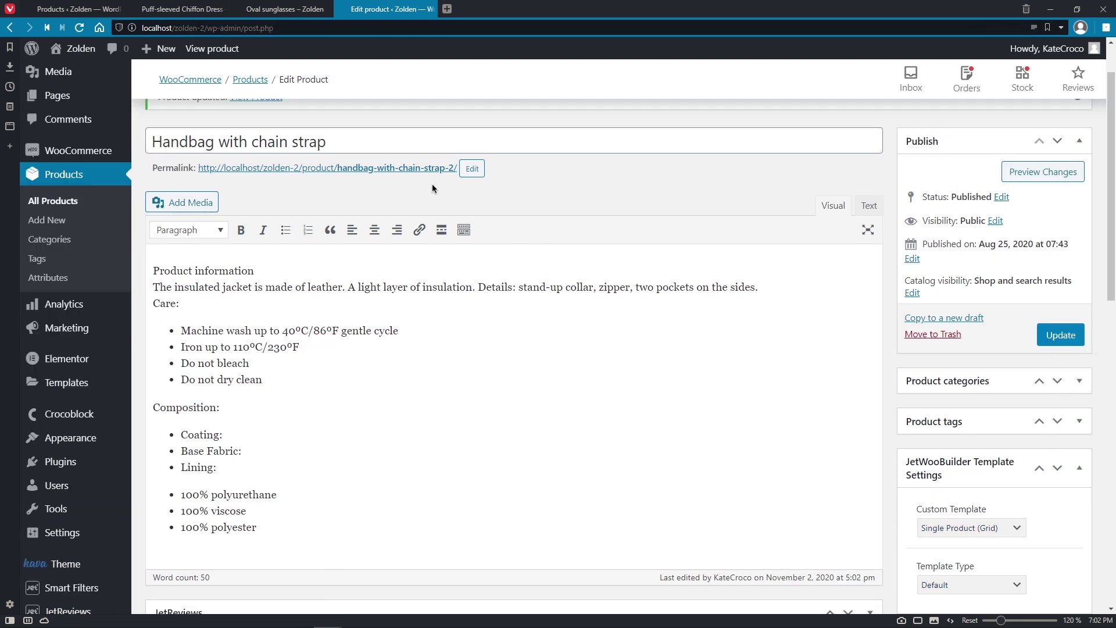
View the handbag's product page grid, then go back to the Products list
{"action": "left_click", "coordinate": [423, 168]}
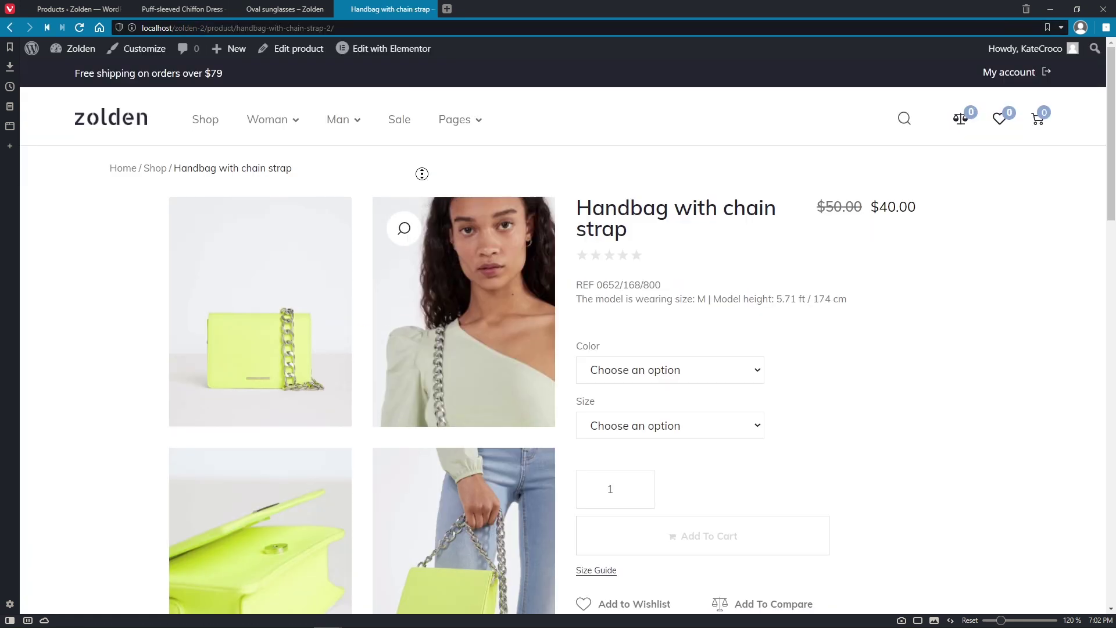
{"action": "scroll", "coordinate": [421, 174], "scroll_direction": "down", "scroll_amount": 2}
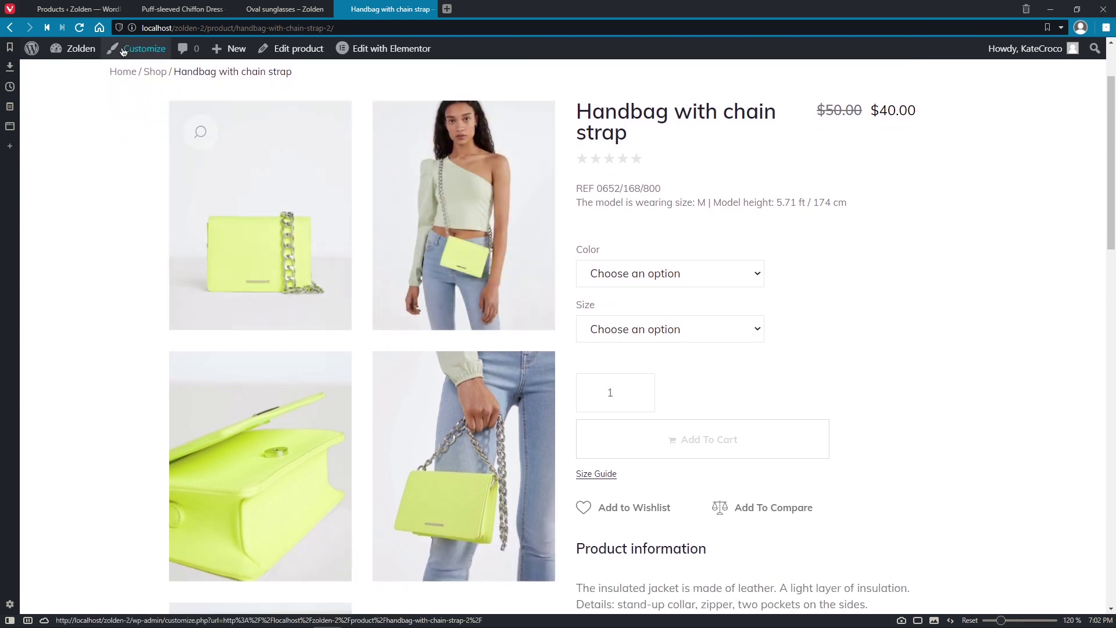
{"action": "left_click", "coordinate": [79, 9]}
Assign the Single Product (Modern) template to Printed hoodie and update the product
{"action": "scroll", "coordinate": [497, 326], "scroll_direction": "down", "scroll_amount": 2}
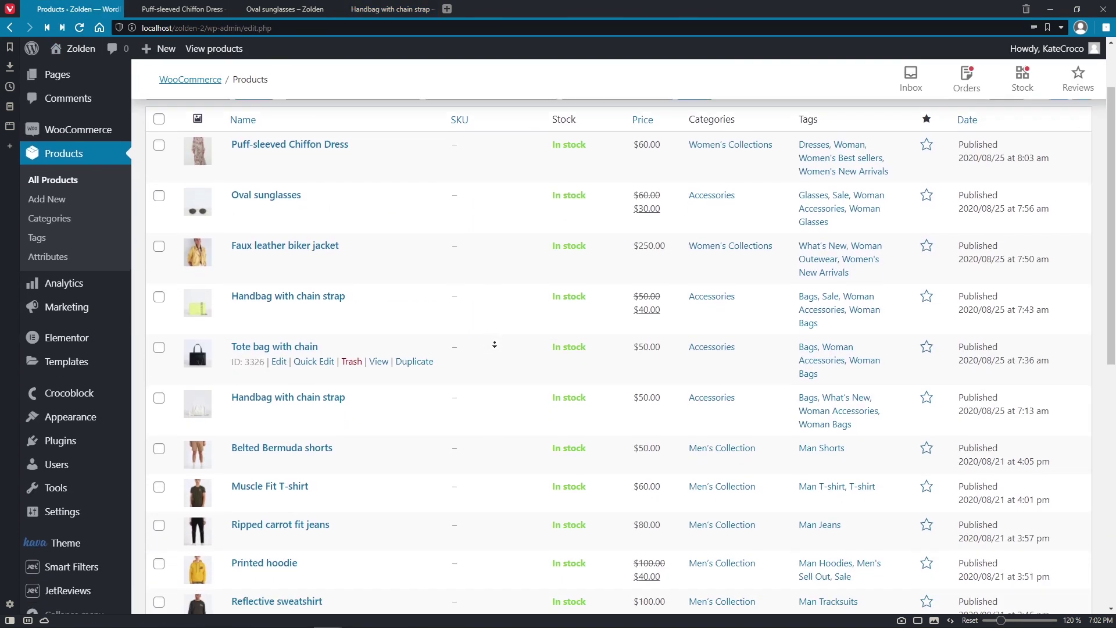
{"action": "scroll", "coordinate": [494, 345], "scroll_direction": "down", "scroll_amount": 2}
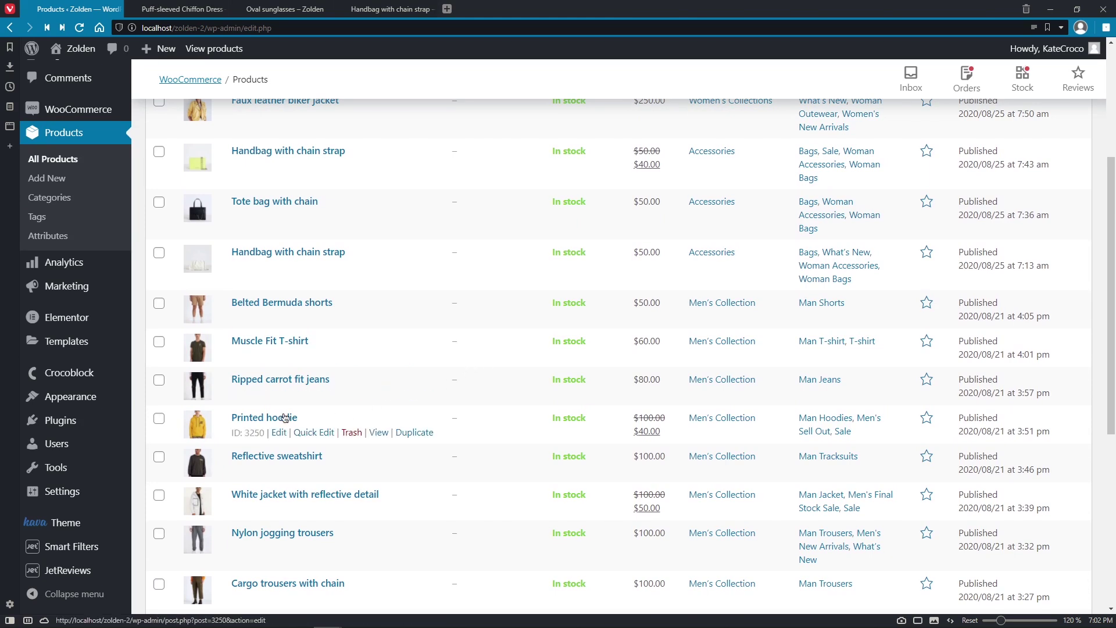
{"action": "left_click", "coordinate": [283, 417]}
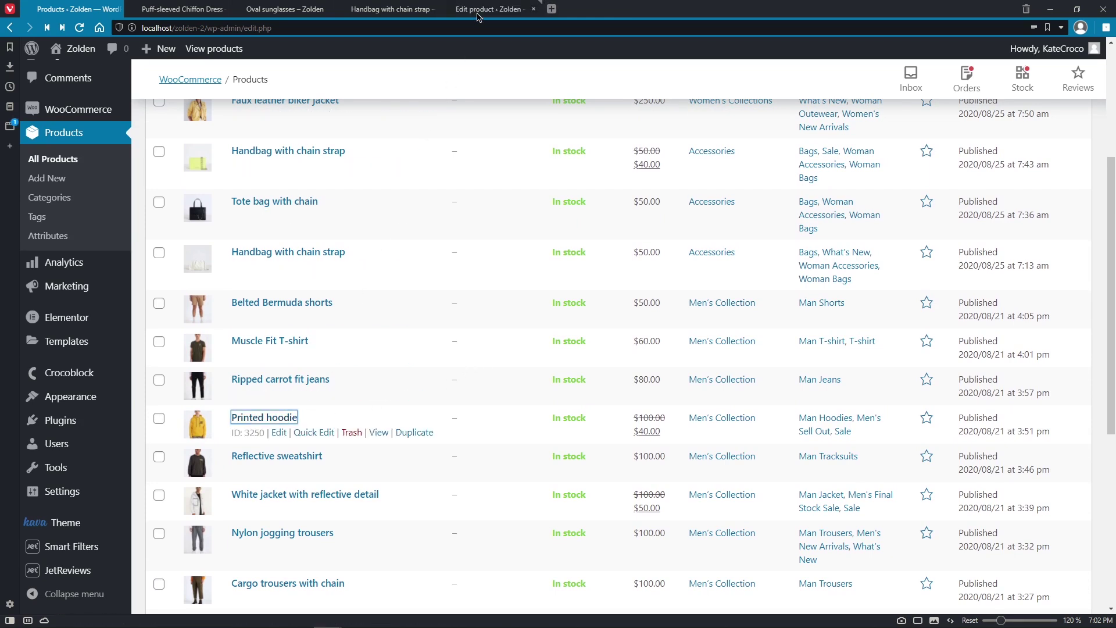
{"action": "left_click", "coordinate": [998, 524]}
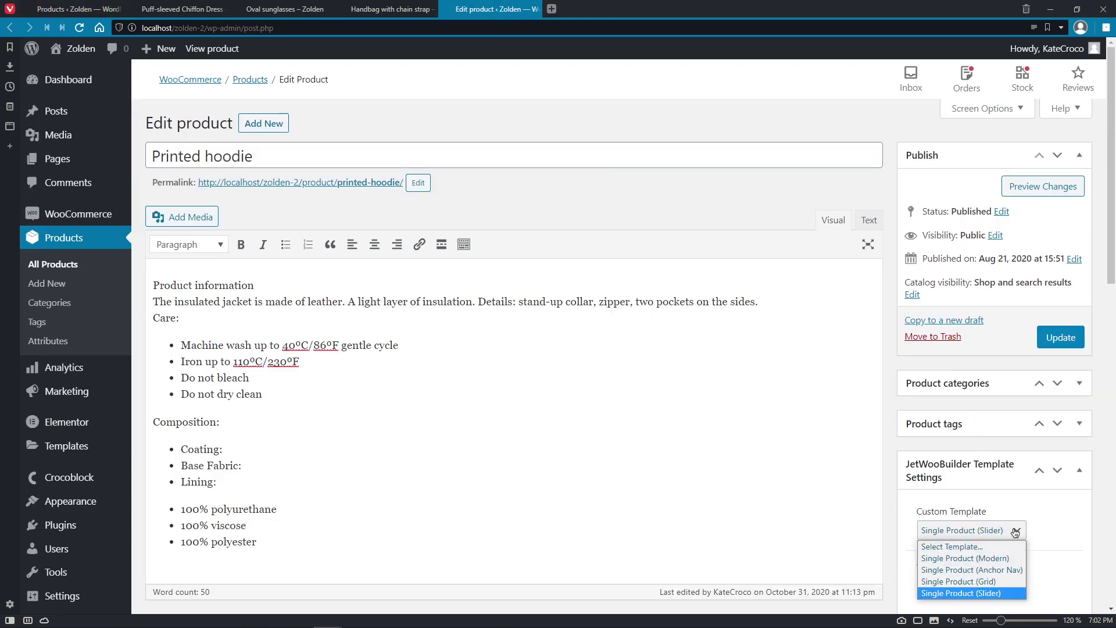
{"action": "left_click", "coordinate": [1014, 561]}
{"action": "left_click", "coordinate": [1061, 339]}
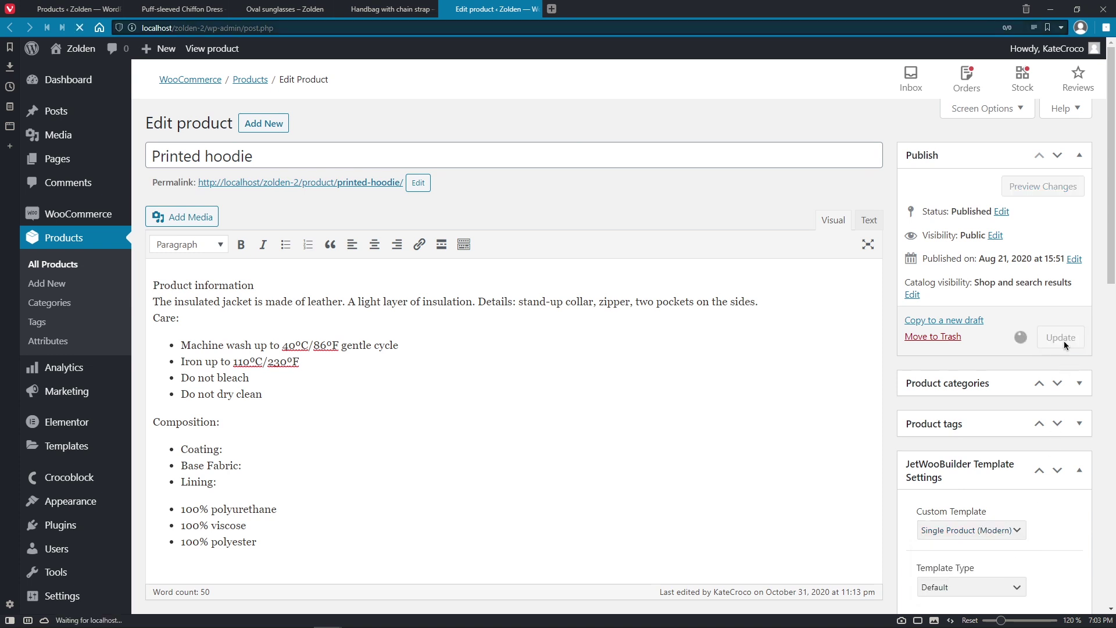
Preview the Printed hoodie product page with its staggered gallery, then return to the handbag page
{"action": "left_click", "coordinate": [373, 171]}
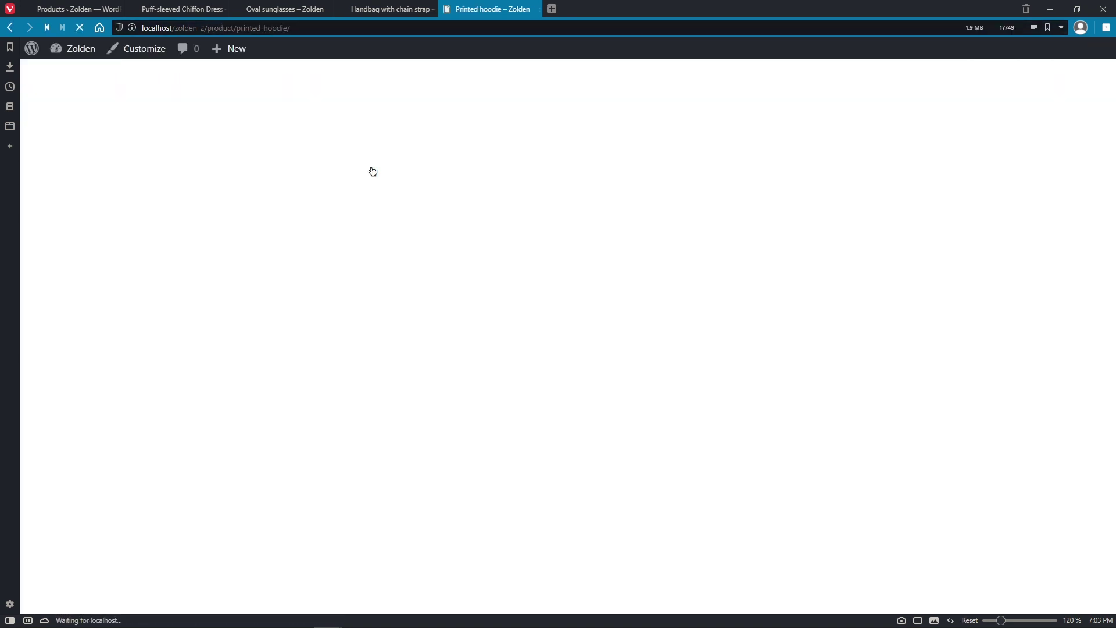
{"action": "scroll", "coordinate": [370, 192], "scroll_direction": "down", "scroll_amount": 6}
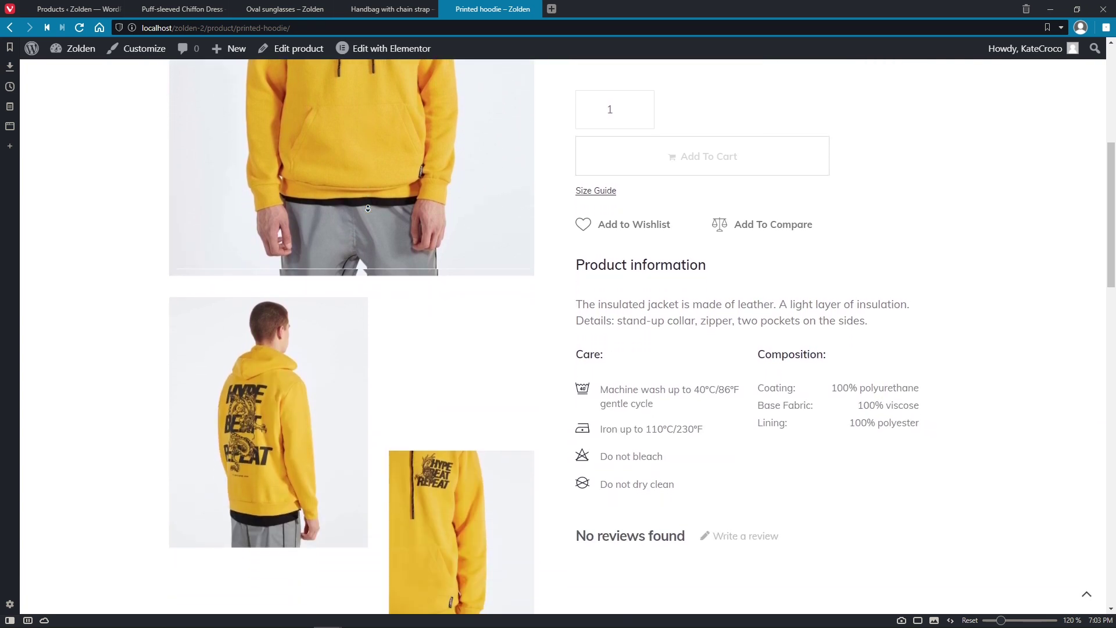
{"action": "scroll", "coordinate": [368, 208], "scroll_direction": "down", "scroll_amount": 10}
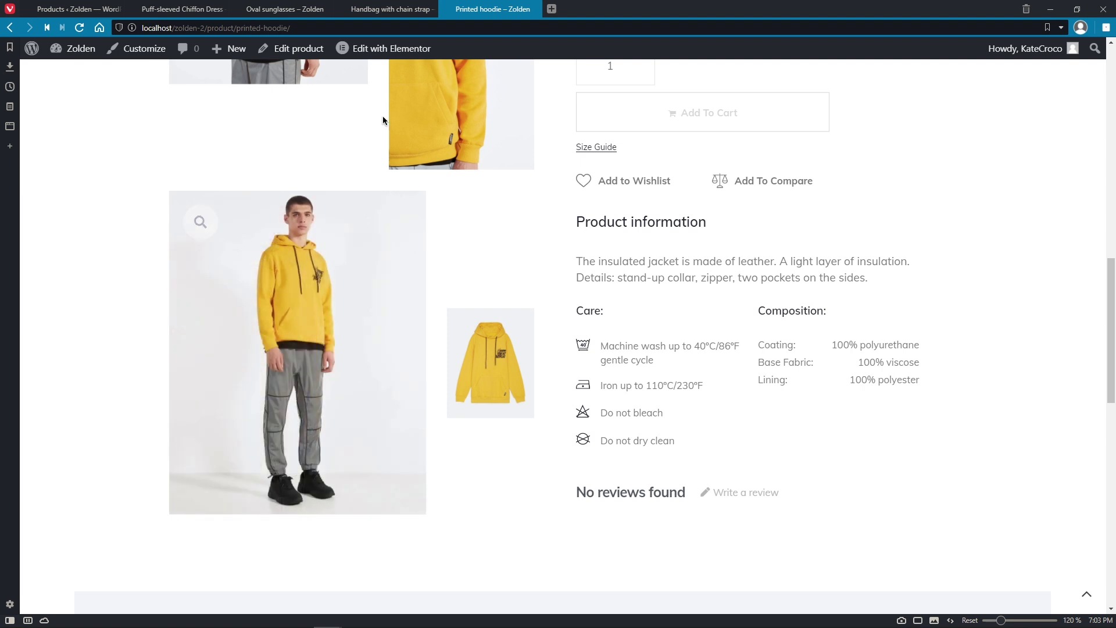
{"action": "left_click", "coordinate": [388, 9]}
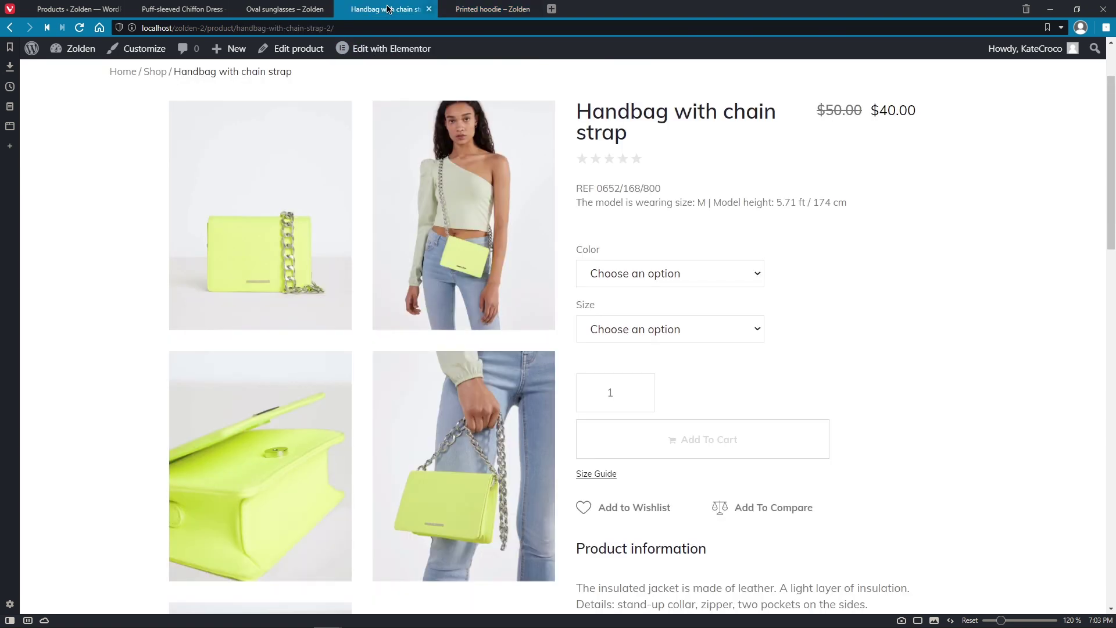
Compare the Oval sunglasses and Puff-sleeved Chiffon Dress pages, then load the Zolden store home page
{"action": "left_click", "coordinate": [314, 10]}
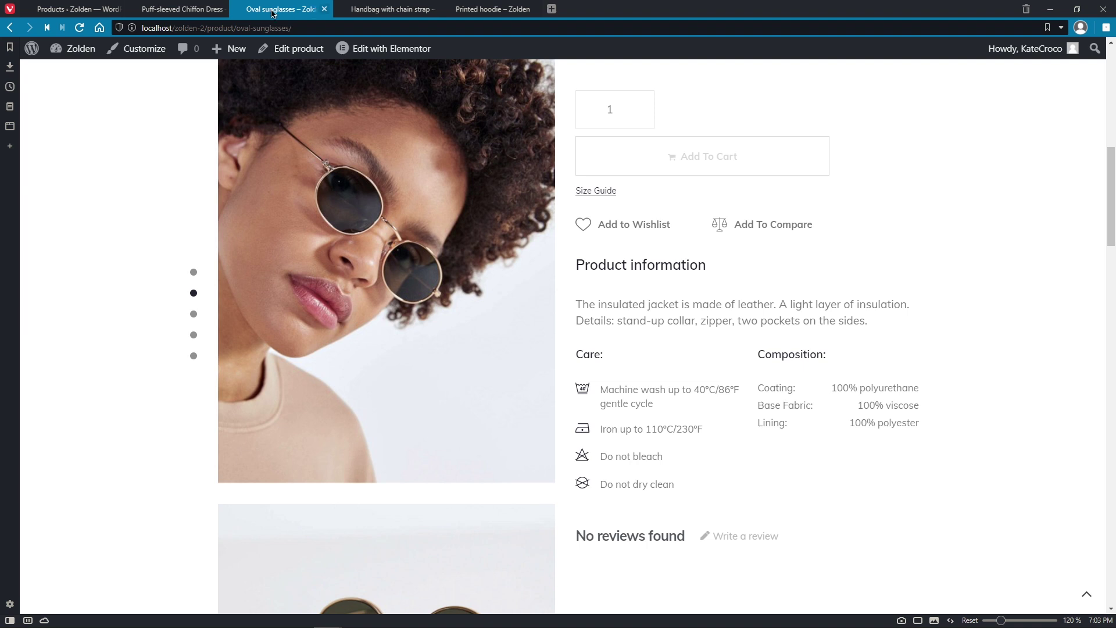
{"action": "left_click", "coordinate": [180, 10]}
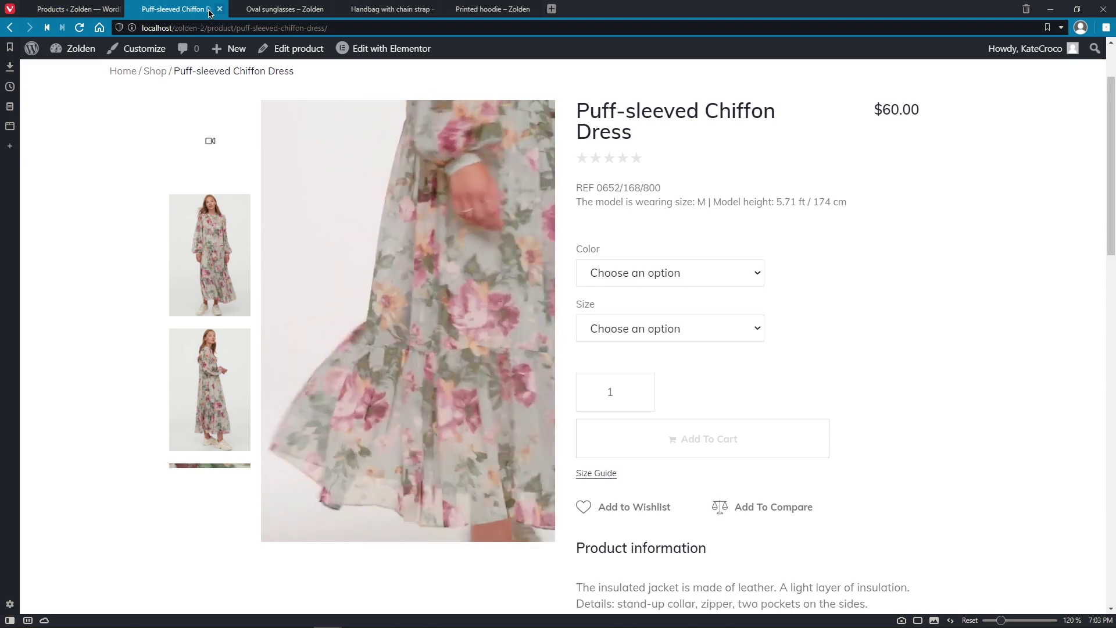
{"action": "left_click", "coordinate": [76, 9]}
{"action": "left_click", "coordinate": [90, 49]}
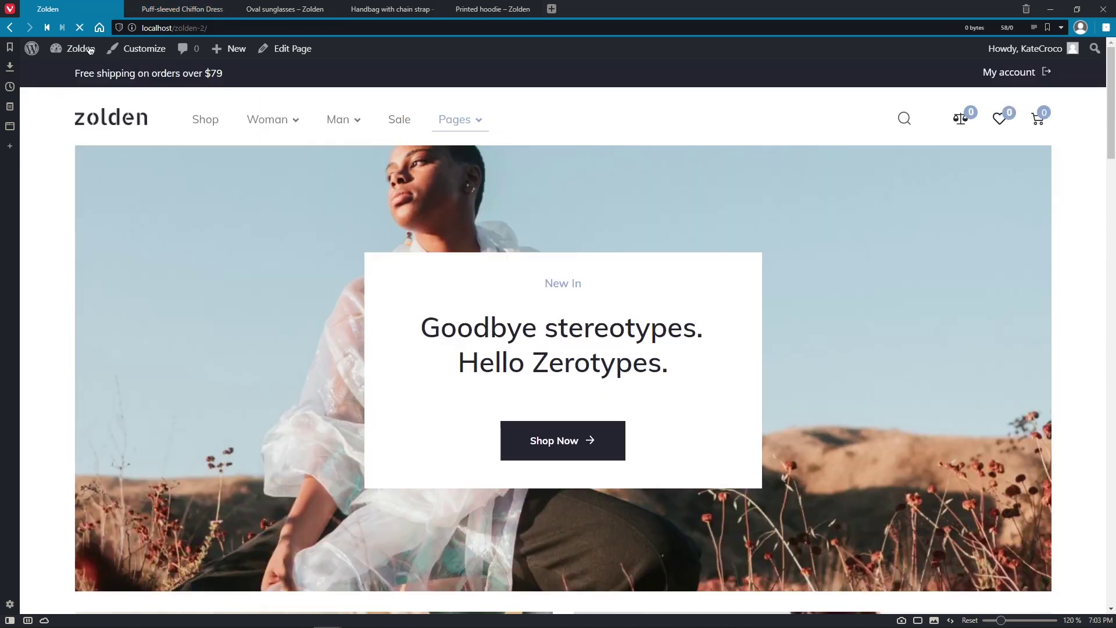